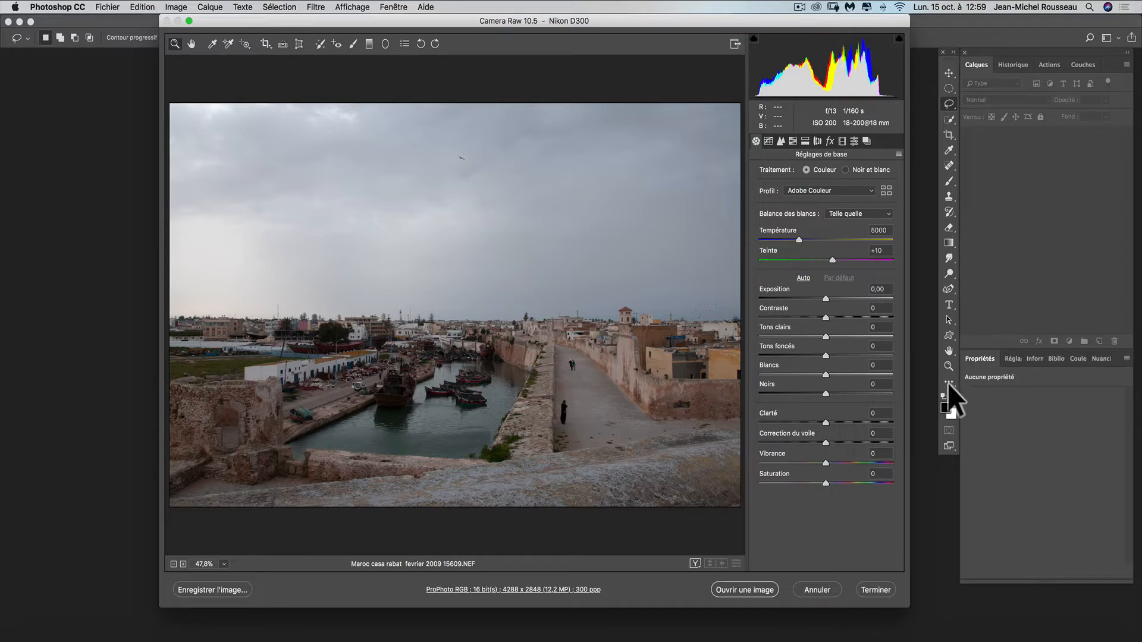
Apply the automatic tone adjustments to the harbour photo and set Correction du voile to +22
{"action": "left_click", "coordinate": [804, 278]}
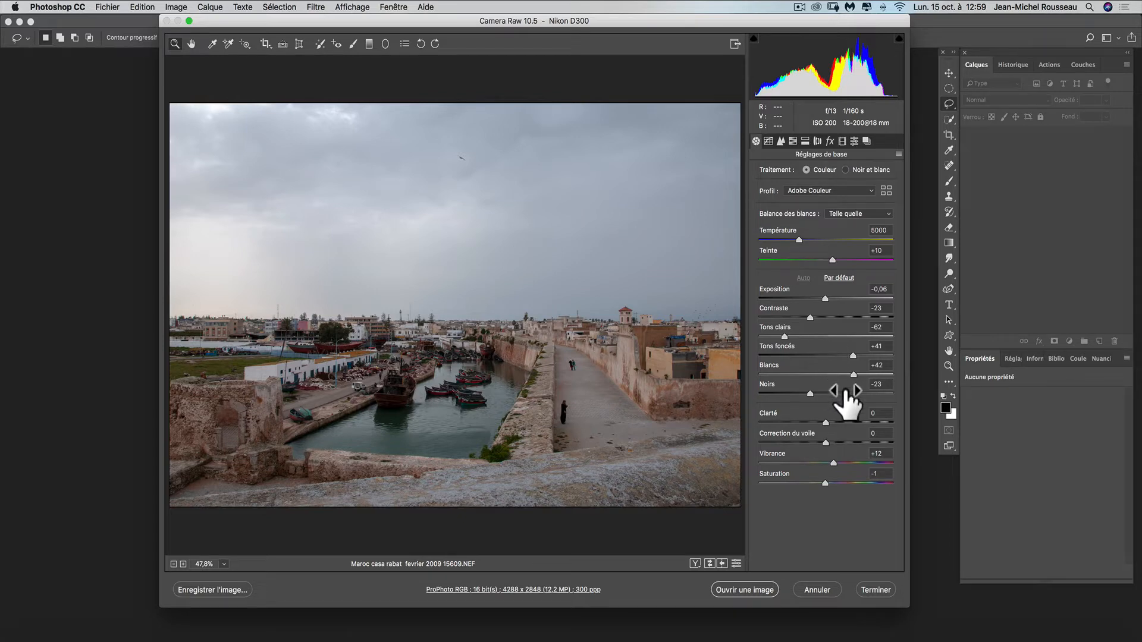
{"action": "left_click", "coordinate": [839, 442]}
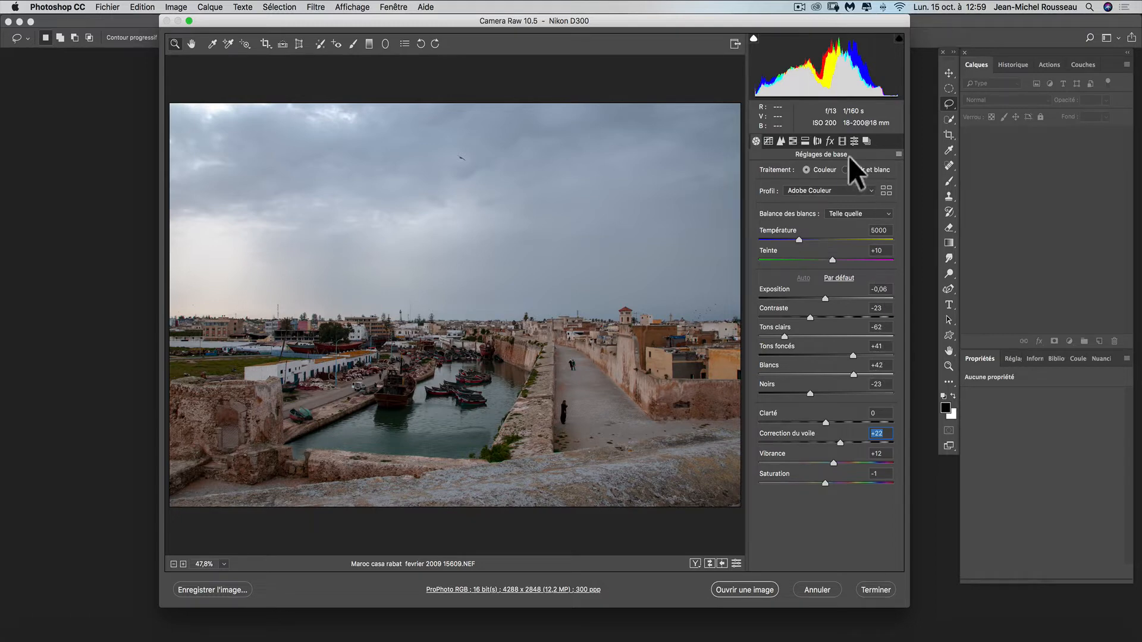
Enable the lens correction profile for the photo and open the developed image in Photoshop
{"action": "left_click", "coordinate": [820, 205]}
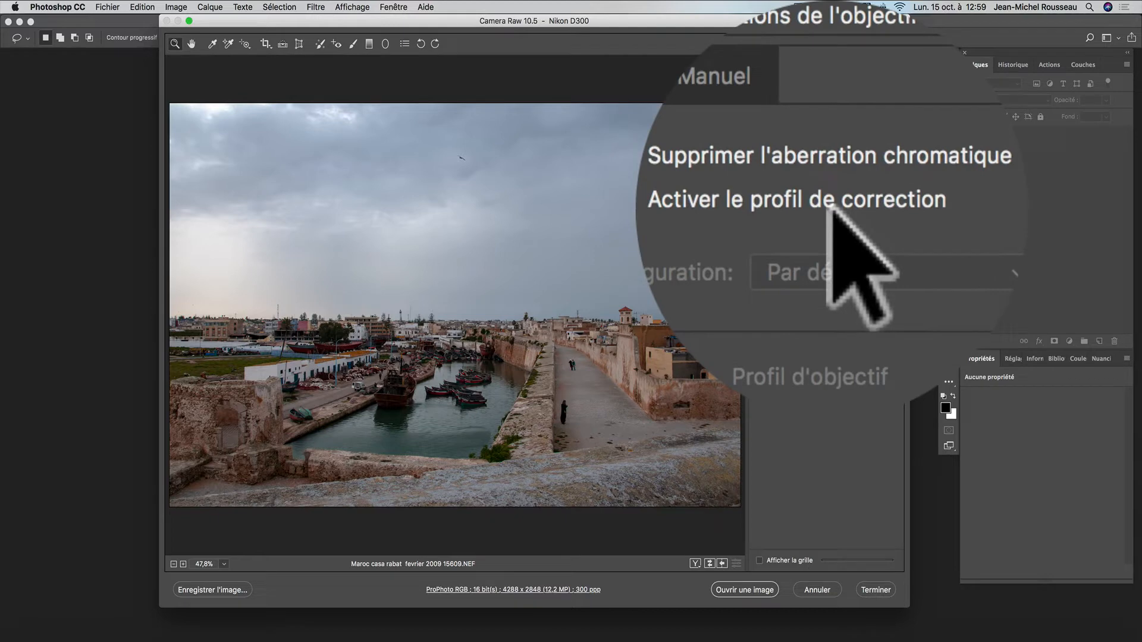
{"action": "left_click", "coordinate": [830, 209]}
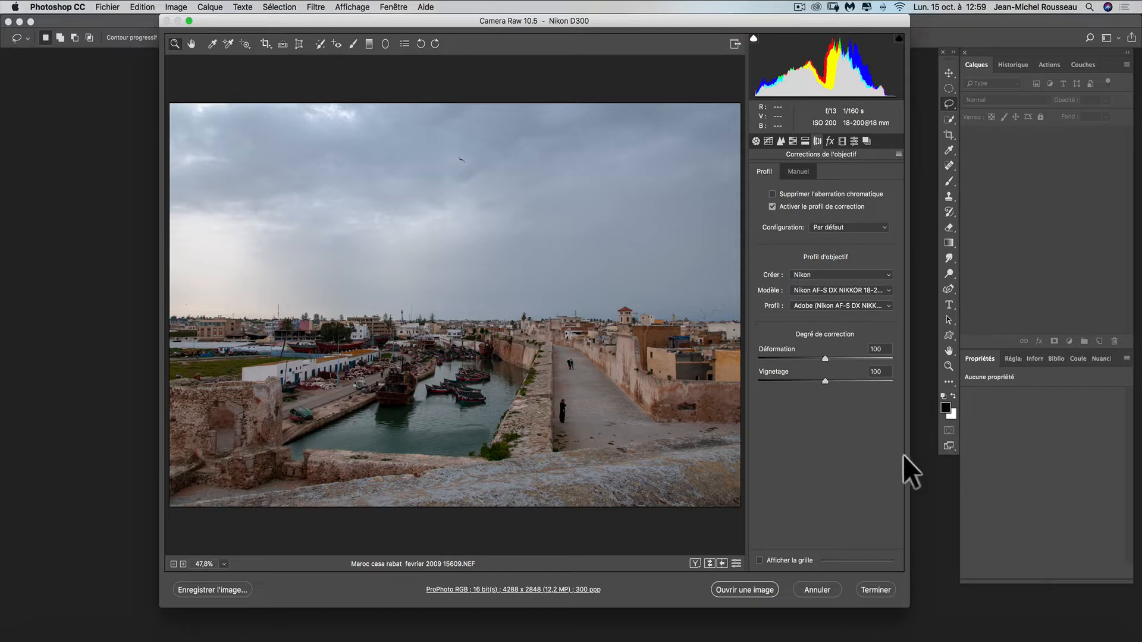
{"action": "left_click", "coordinate": [761, 588]}
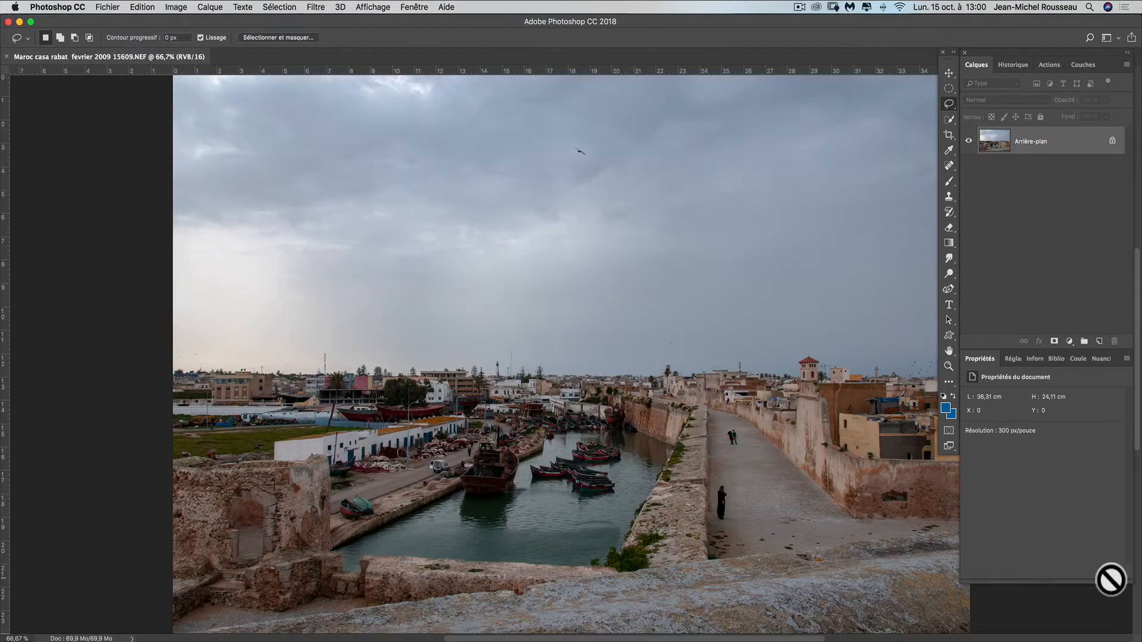
Activate the Quick Selection tool and set its brush to 356 px with 15% hardness
{"action": "key", "text": "super+minus"}
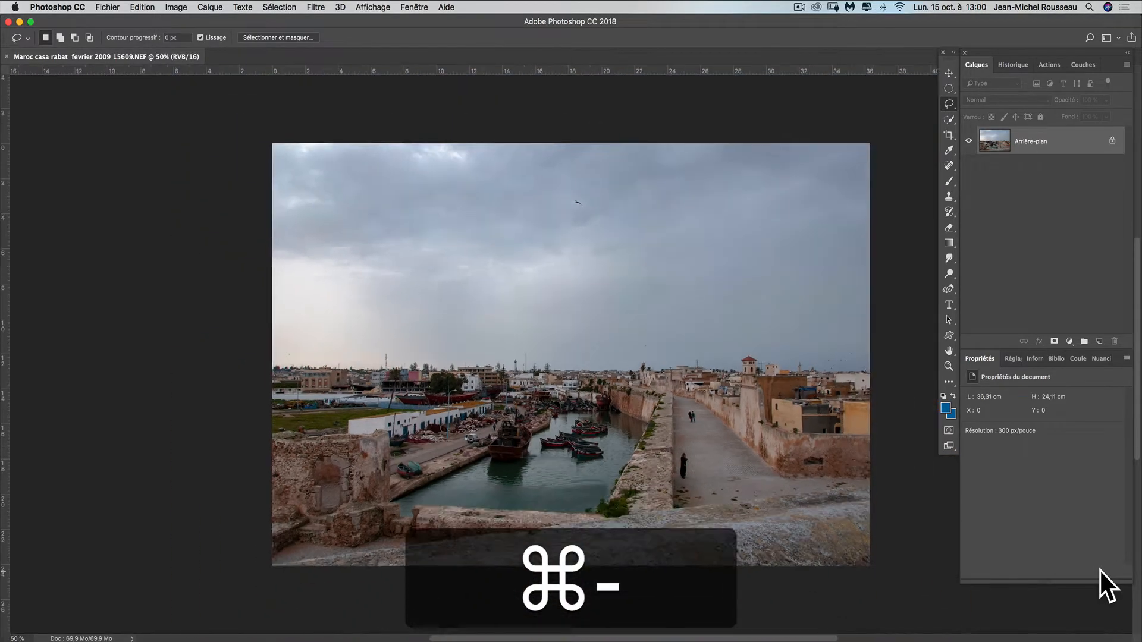
{"action": "key", "text": "space"}
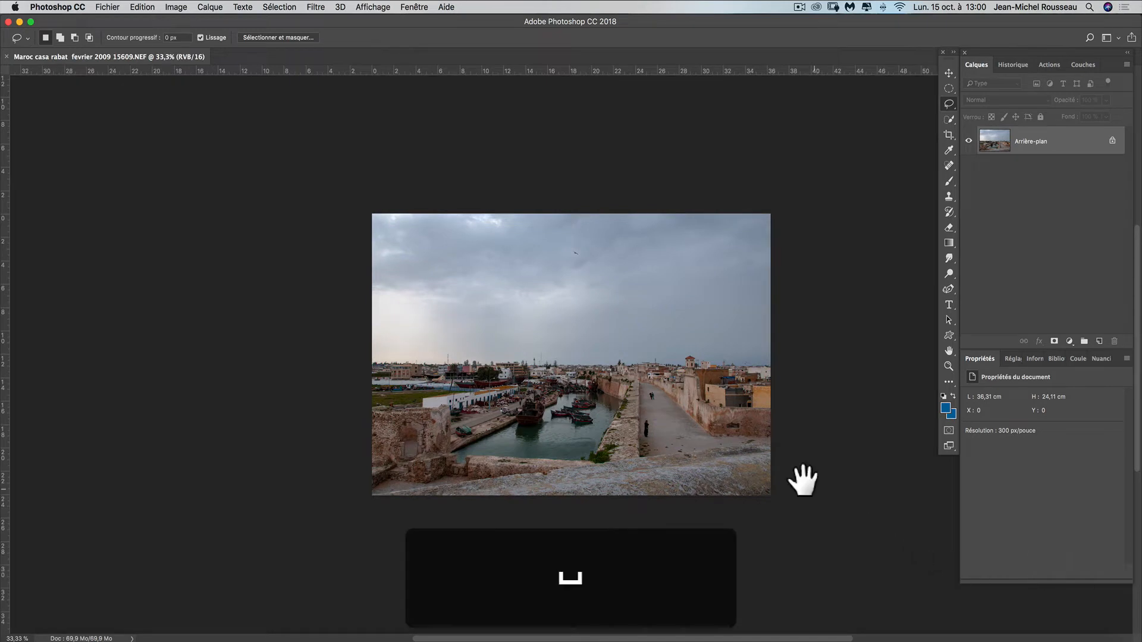
{"action": "left_click_drag", "start_coordinate": [635, 380], "coordinate": [595, 390]}
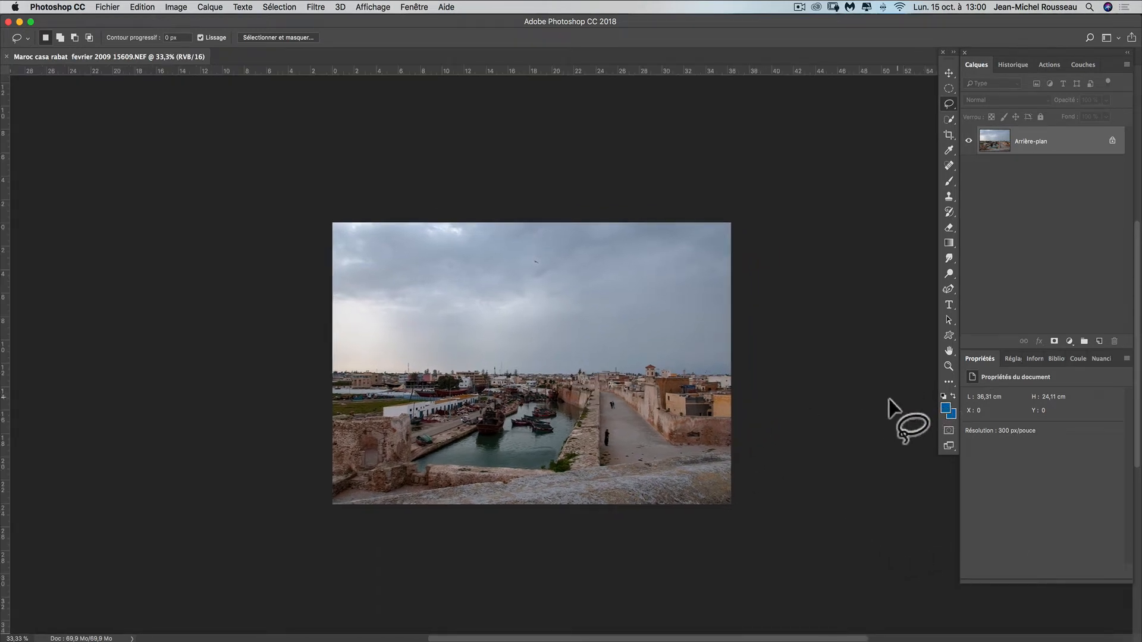
{"action": "key", "text": "super+r"}
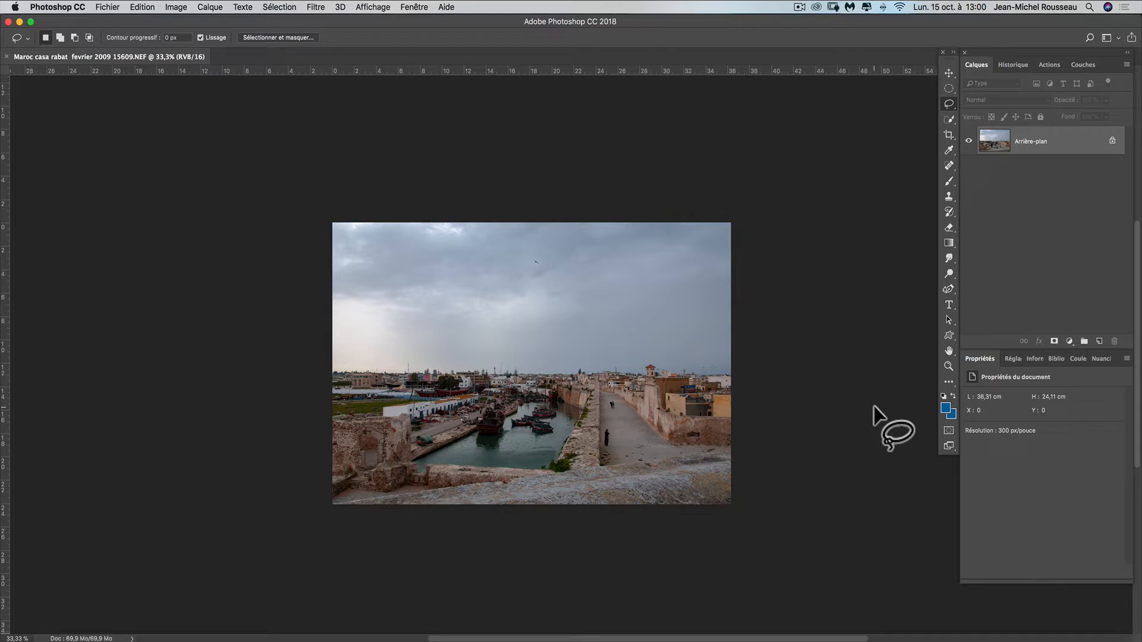
{"action": "left_click", "coordinate": [949, 120]}
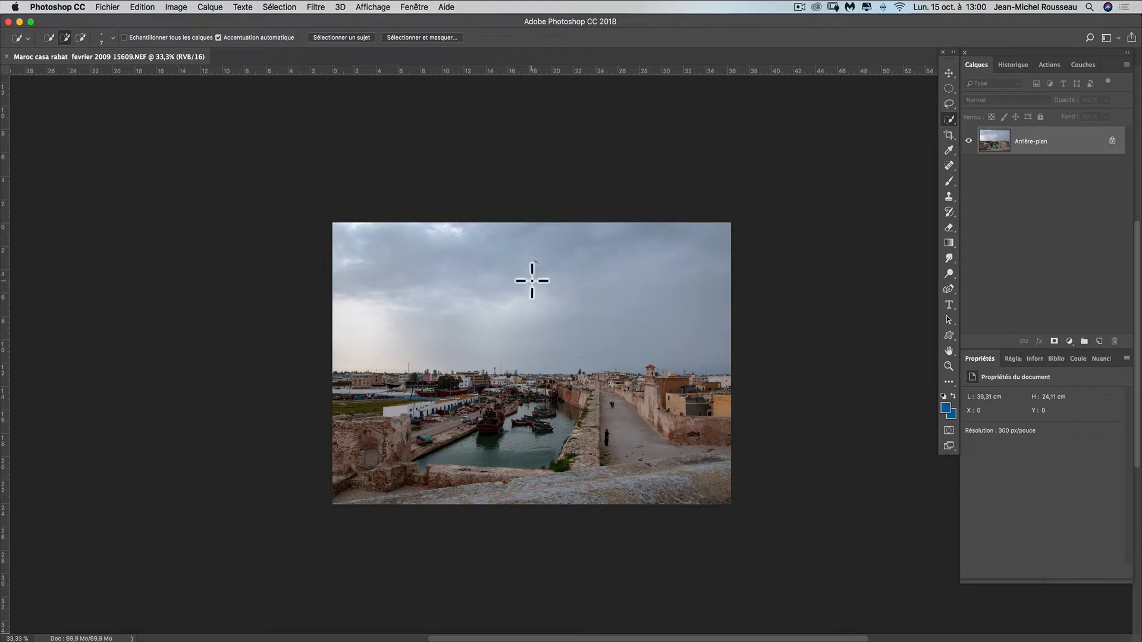
{"action": "key", "text": "ctrl+alt"}
{"action": "mouse_move", "coordinate": [460, 288]}
{"action": "left_mouse_down"}
{"action": "mouse_move", "coordinate": [577, 298]}
{"action": "mouse_move", "coordinate": [472, 294]}
{"action": "mouse_move", "coordinate": [501, 293]}
{"action": "mouse_move", "coordinate": [498, 201]}
{"action": "left_mouse_up"}
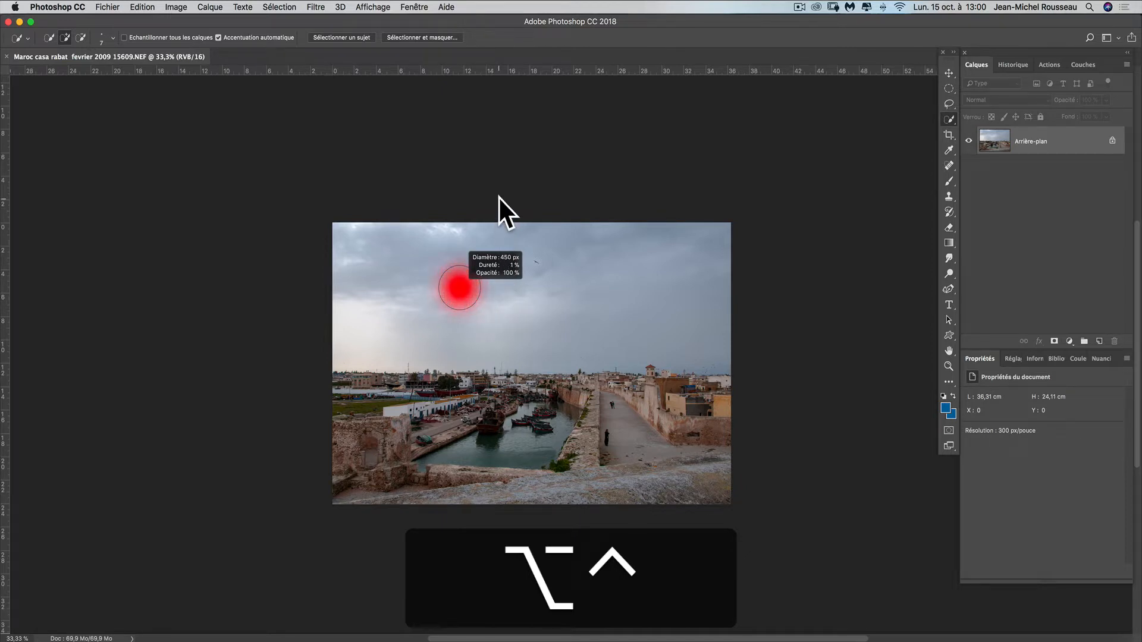
{"action": "mouse_move", "coordinate": [499, 196]}
{"action": "left_mouse_down"}
{"action": "mouse_move", "coordinate": [498, 400]}
{"action": "mouse_move", "coordinate": [491, 255]}
{"action": "left_mouse_up"}
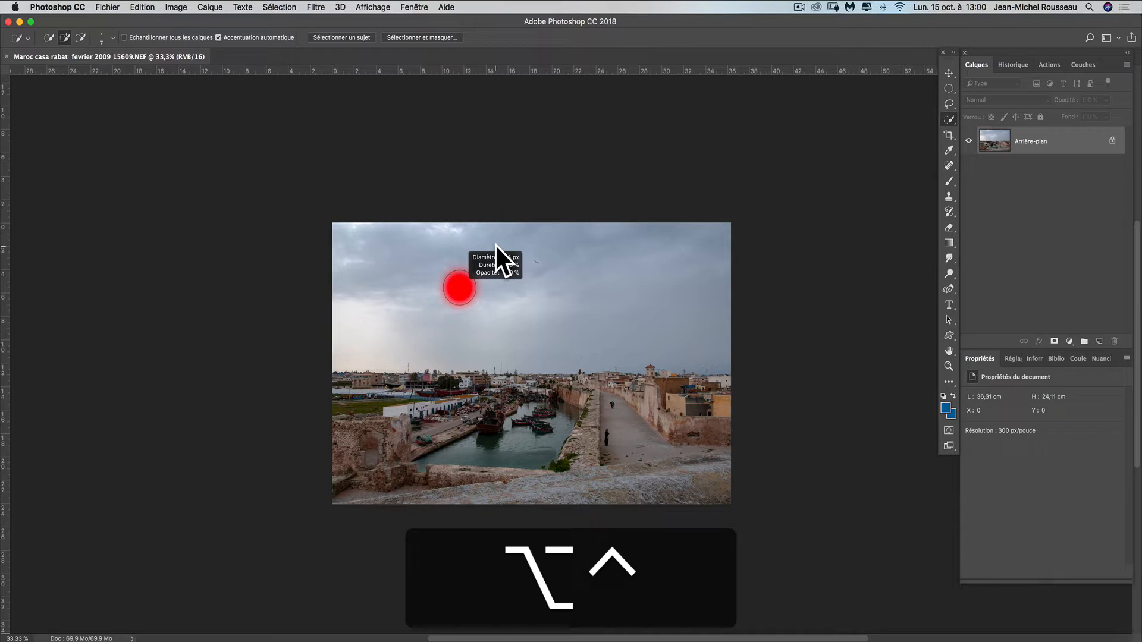
{"action": "left_click_drag", "start_coordinate": [495, 244], "coordinate": [498, 216]}
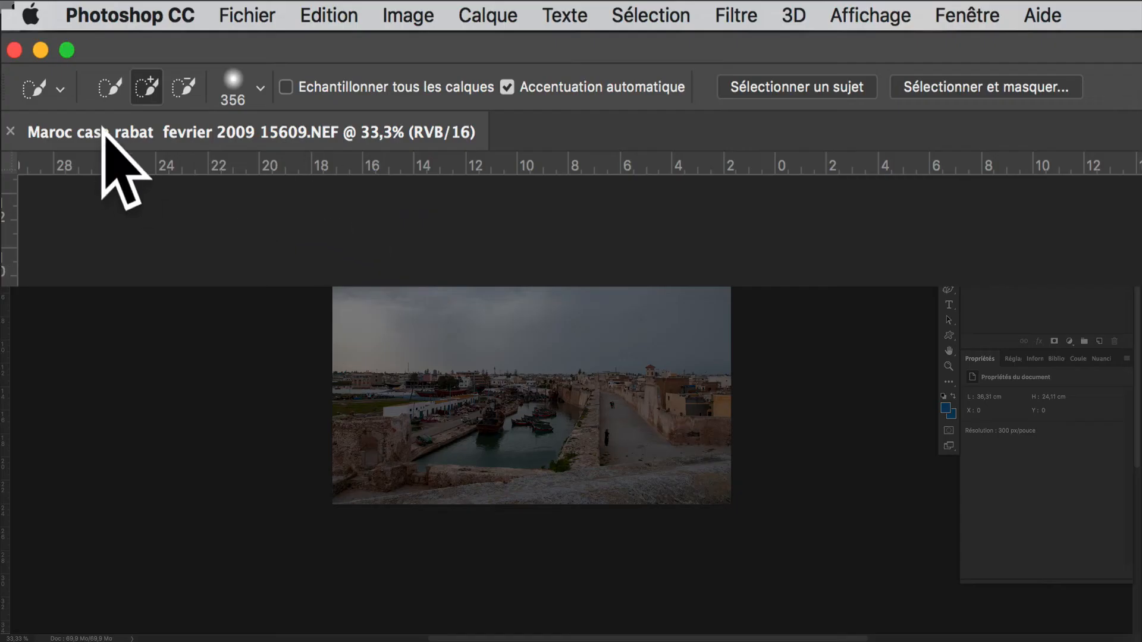
Create a new Quick Selection covering the entire sky above the harbour skyline
{"action": "left_click", "coordinate": [108, 95]}
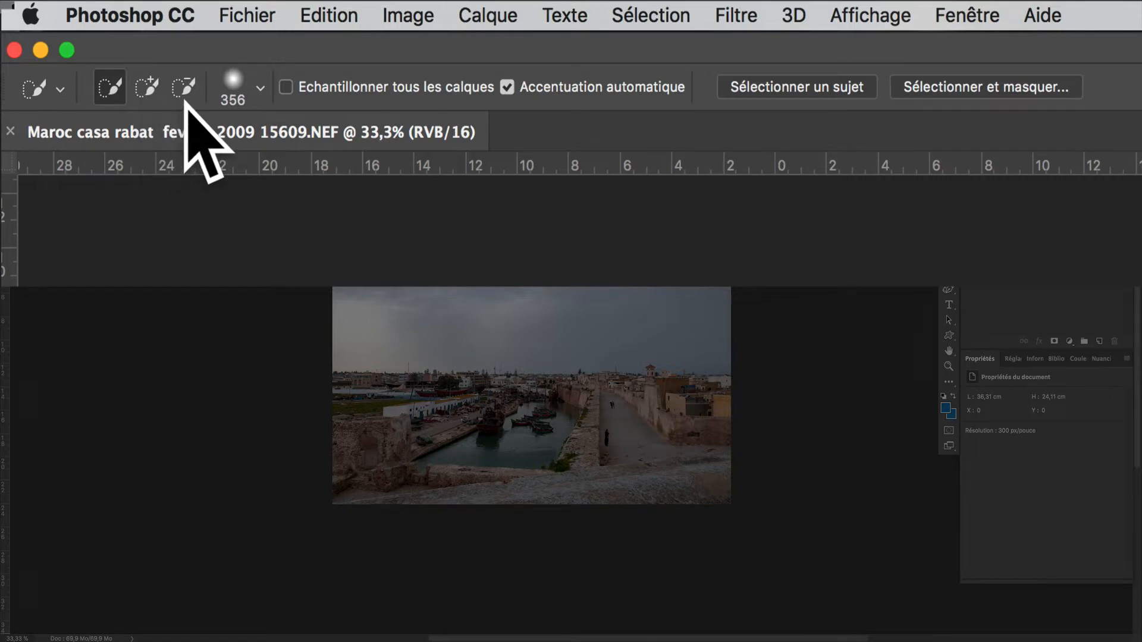
{"action": "left_click", "coordinate": [260, 88]}
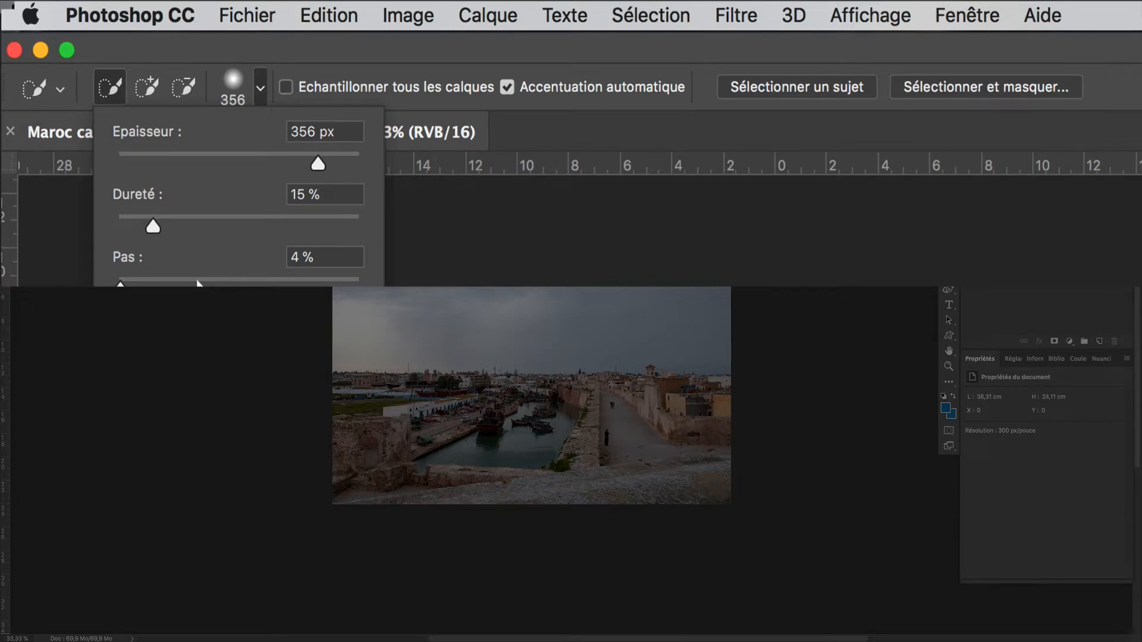
{"action": "left_click", "coordinate": [324, 92]}
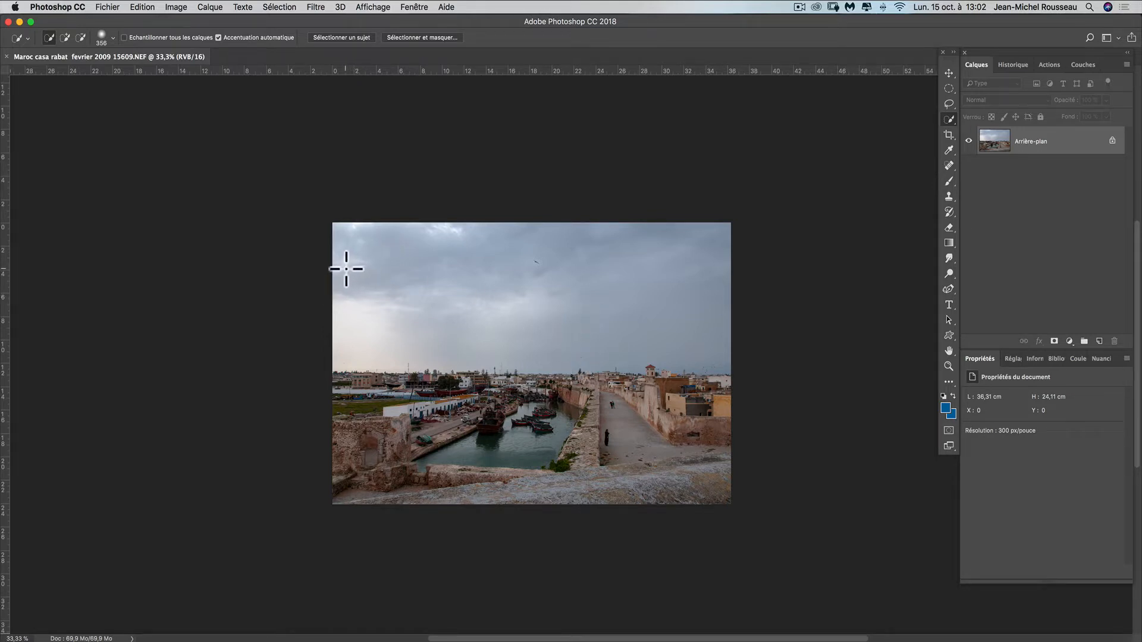
{"action": "mouse_move", "coordinate": [350, 269]}
{"action": "left_mouse_down"}
{"action": "mouse_move", "coordinate": [345, 261]}
{"action": "mouse_move", "coordinate": [377, 275]}
{"action": "mouse_move", "coordinate": [427, 273]}
{"action": "mouse_move", "coordinate": [497, 307]}
{"action": "mouse_move", "coordinate": [535, 303]}
{"action": "mouse_move", "coordinate": [515, 405]}
{"action": "left_mouse_up"}
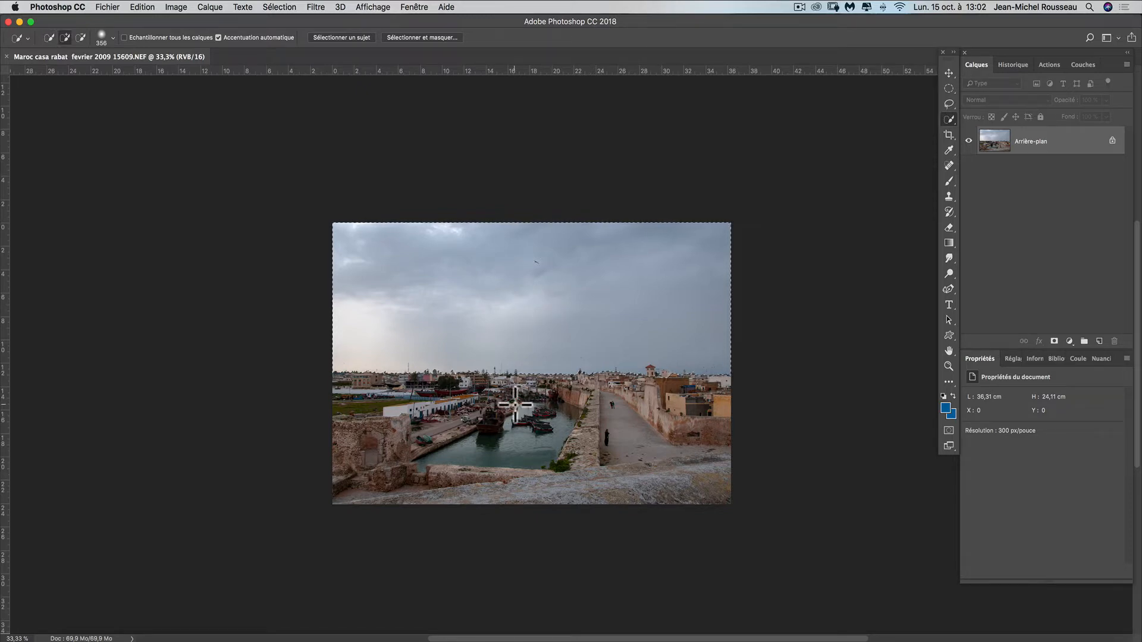
Subtract the red-roofed tower from the sky selection with the Quick Selection tool
{"action": "key", "text": "super+plus"}
{"action": "key", "text": "super+plus"}
{"action": "key", "text": "super+plus"}
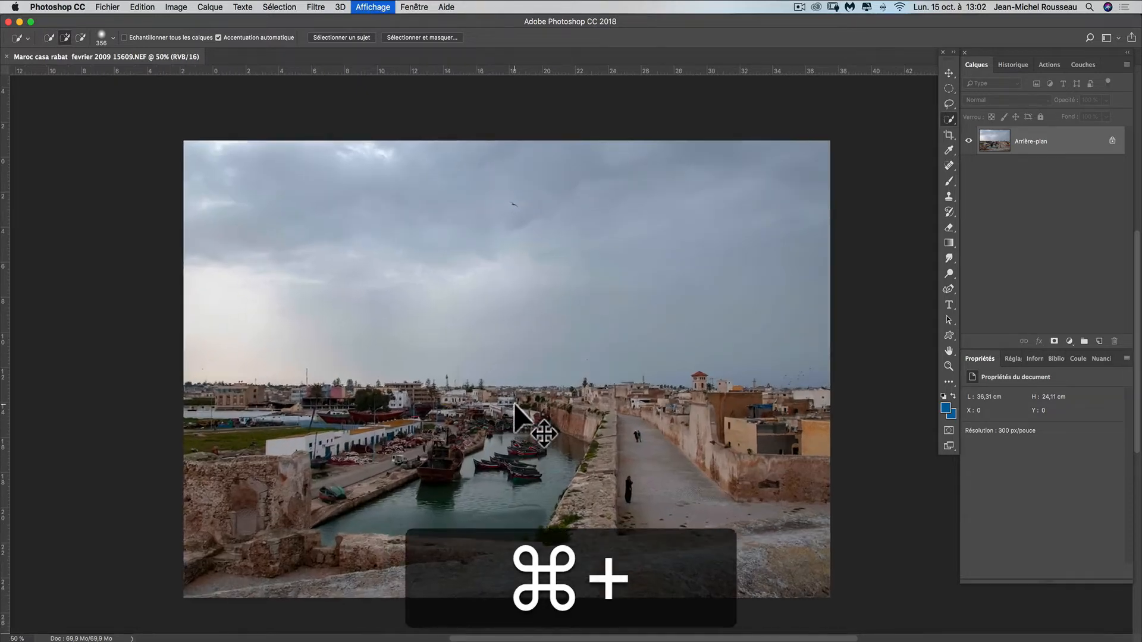
{"action": "key", "text": "space"}
{"action": "left_click_drag", "start_coordinate": [594, 466], "coordinate": [337, 390]}
{"action": "key", "text": "super+plus"}
{"action": "key", "text": "super+plus"}
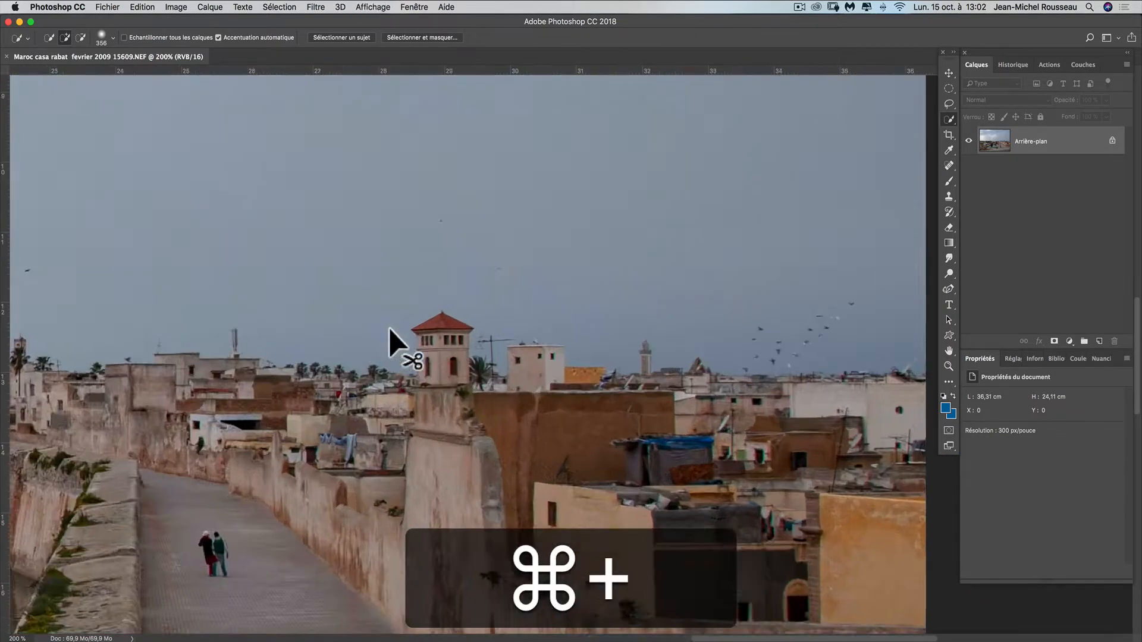
{"action": "key", "text": "space"}
{"action": "left_click_drag", "start_coordinate": [647, 438], "coordinate": [627, 459]}
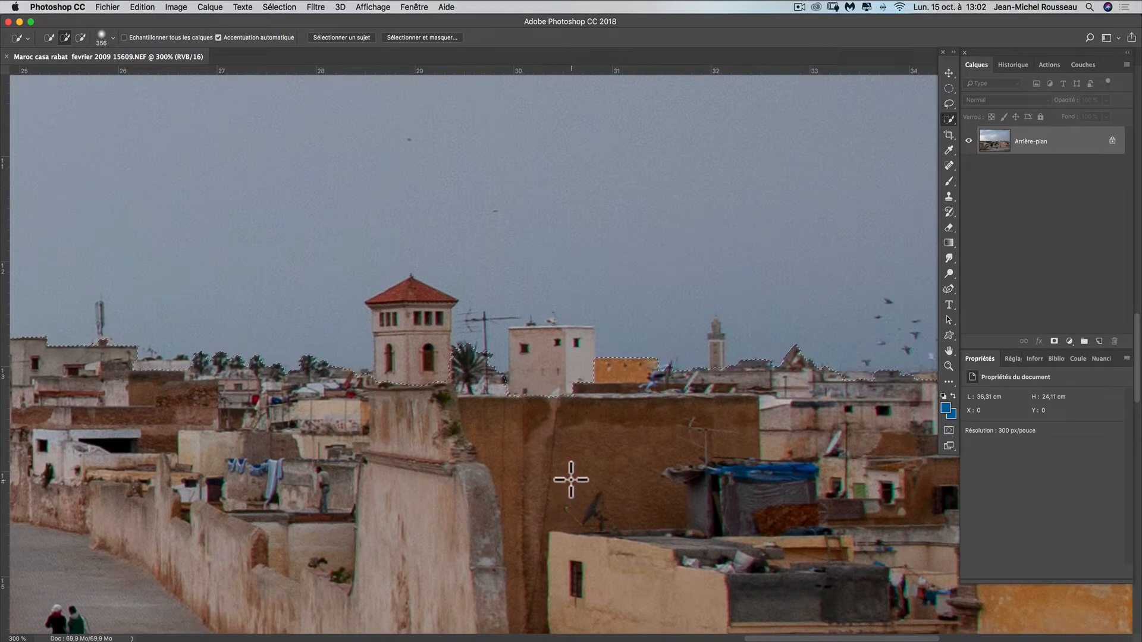
{"action": "left_click", "coordinate": [81, 37]}
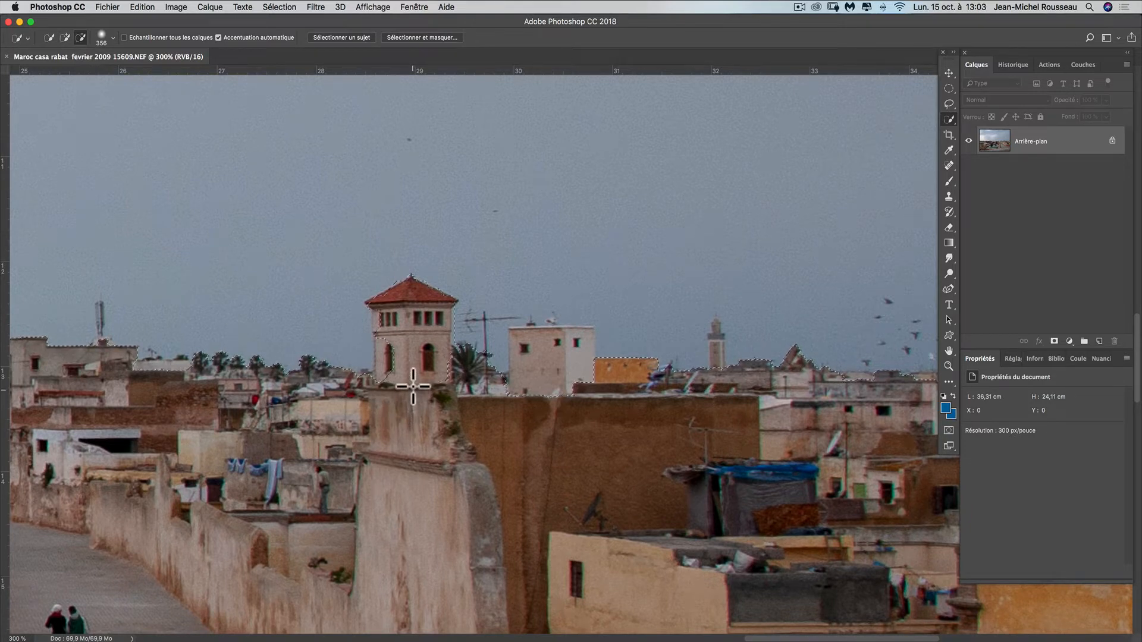
{"action": "left_click_drag", "start_coordinate": [371, 331], "coordinate": [384, 327]}
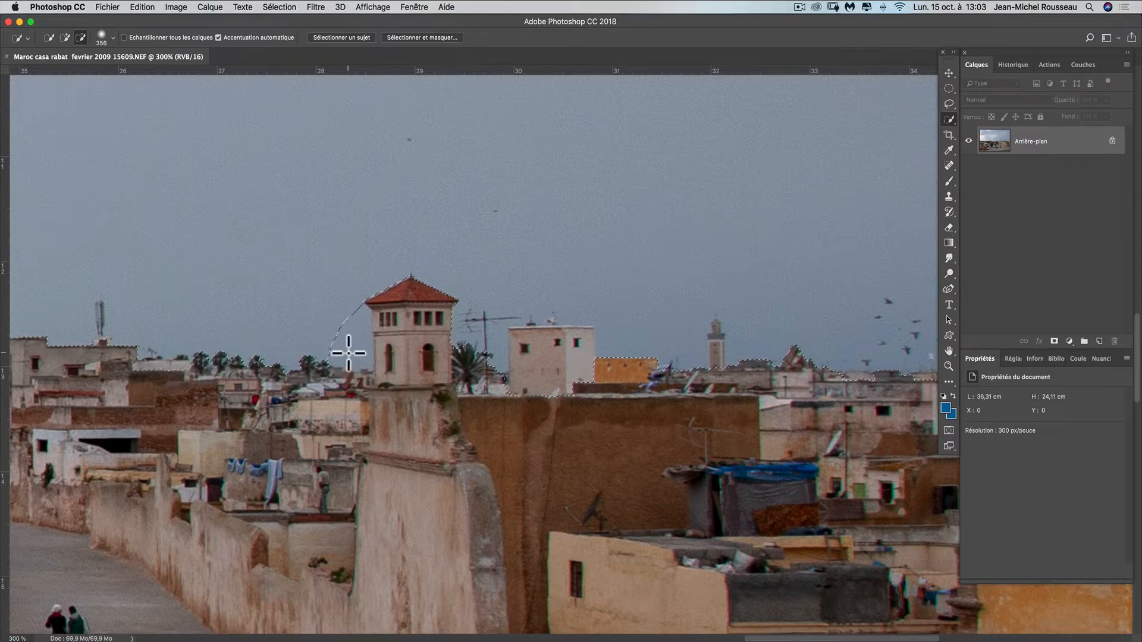
Reduce the brush to 30 px, restore the sky beside the red-roofed tower, and refine the white building's edge with a 41 px brush
{"action": "mouse_move", "coordinate": [270, 209]}
{"action": "left_mouse_down"}
{"action": "mouse_move", "coordinate": [153, 235]}
{"action": "mouse_move", "coordinate": [161, 198]}
{"action": "left_mouse_up"}
{"action": "left_click_drag", "start_coordinate": [299, 201], "coordinate": [158, 218]}
{"action": "left_click", "coordinate": [63, 34]}
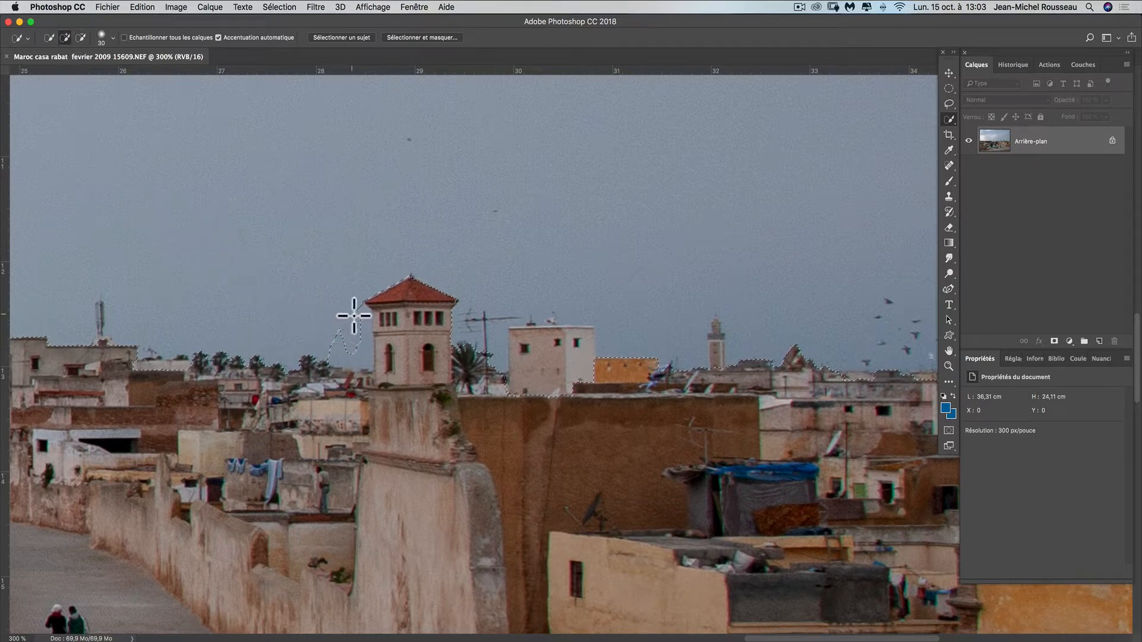
{"action": "left_click_drag", "start_coordinate": [358, 352], "coordinate": [337, 349]}
{"action": "mouse_move", "coordinate": [550, 400]}
{"action": "left_mouse_down"}
{"action": "mouse_move", "coordinate": [559, 392]}
{"action": "mouse_move", "coordinate": [543, 362]}
{"action": "mouse_move", "coordinate": [568, 399]}
{"action": "mouse_move", "coordinate": [579, 336]}
{"action": "left_mouse_up"}
Subtract the tall conifers and the lighthouse on the skyline from the sky selection with the 41 px brush
{"action": "key", "text": "space"}
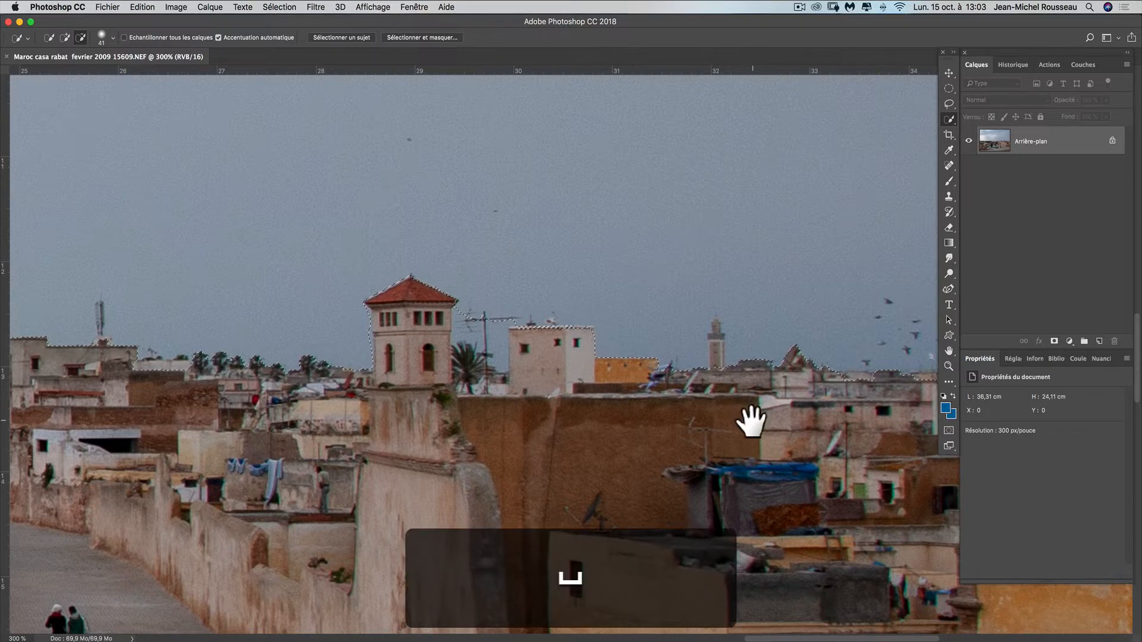
{"action": "mouse_move", "coordinate": [747, 421]}
{"action": "left_mouse_down"}
{"action": "mouse_move", "coordinate": [530, 423]}
{"action": "mouse_move", "coordinate": [751, 417]}
{"action": "left_mouse_up"}
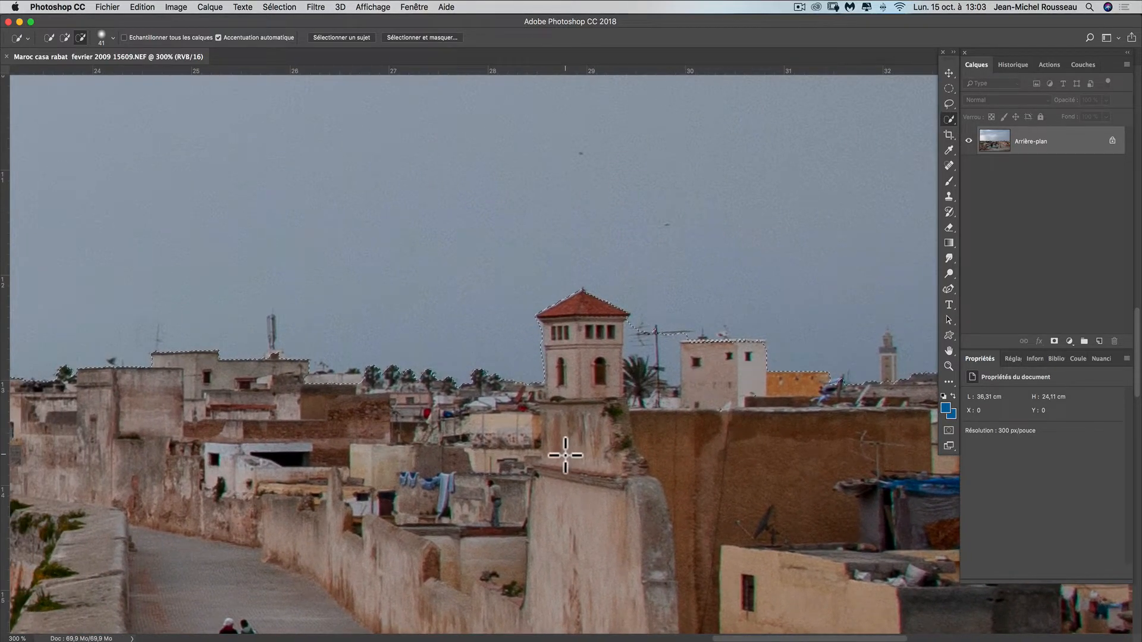
{"action": "key", "text": "space"}
{"action": "left_click_drag", "start_coordinate": [422, 480], "coordinate": [714, 468]}
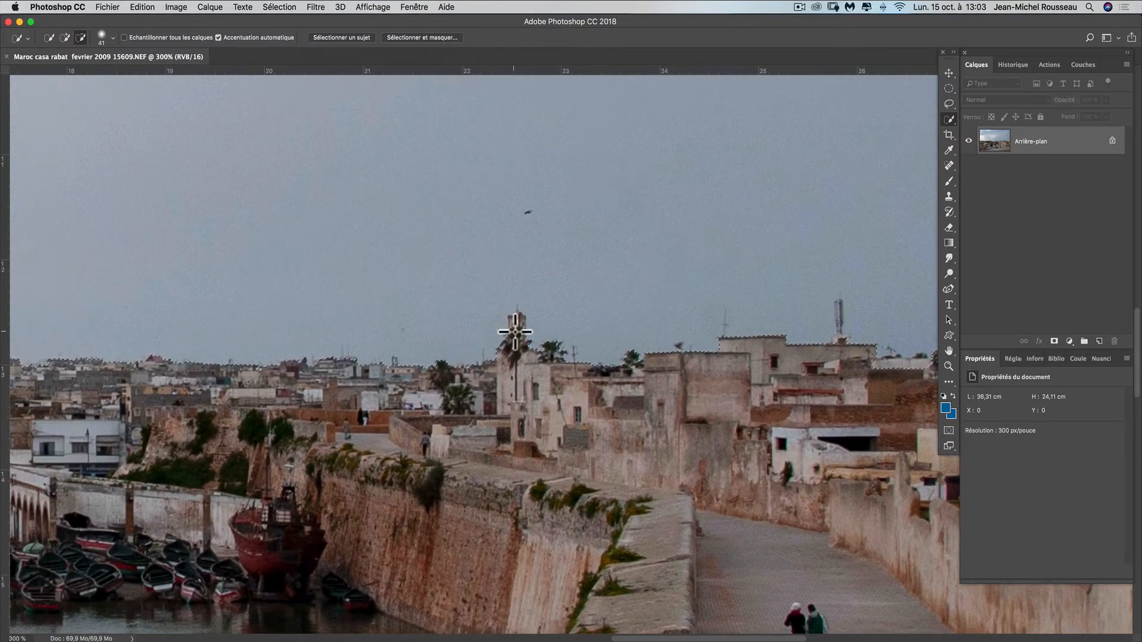
{"action": "key", "text": "space"}
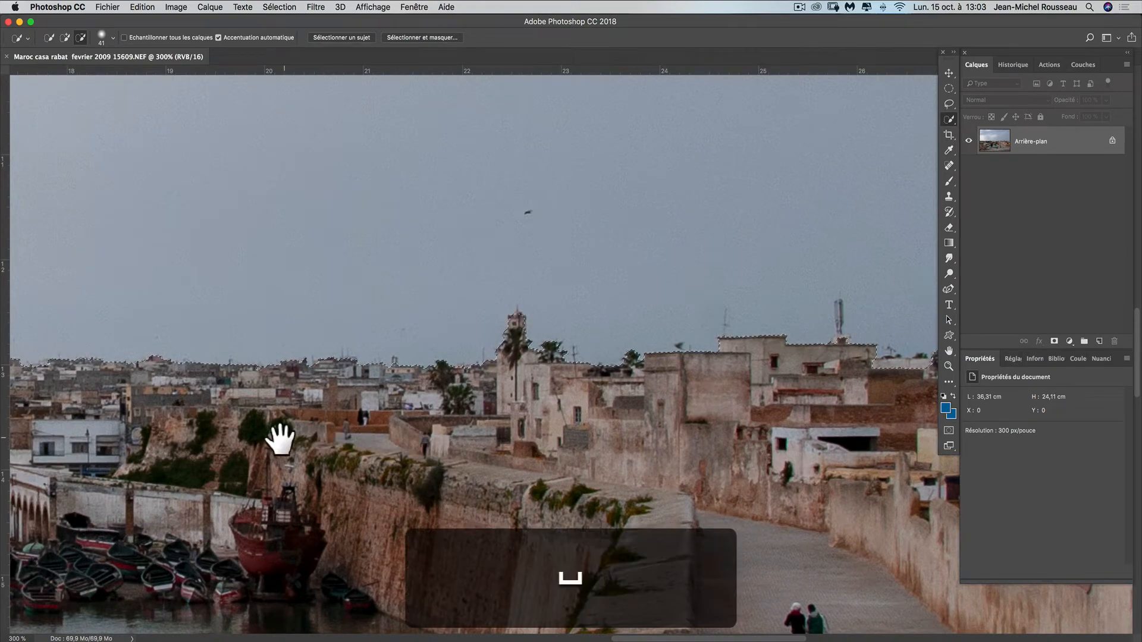
{"action": "left_click_drag", "start_coordinate": [339, 454], "coordinate": [482, 449]}
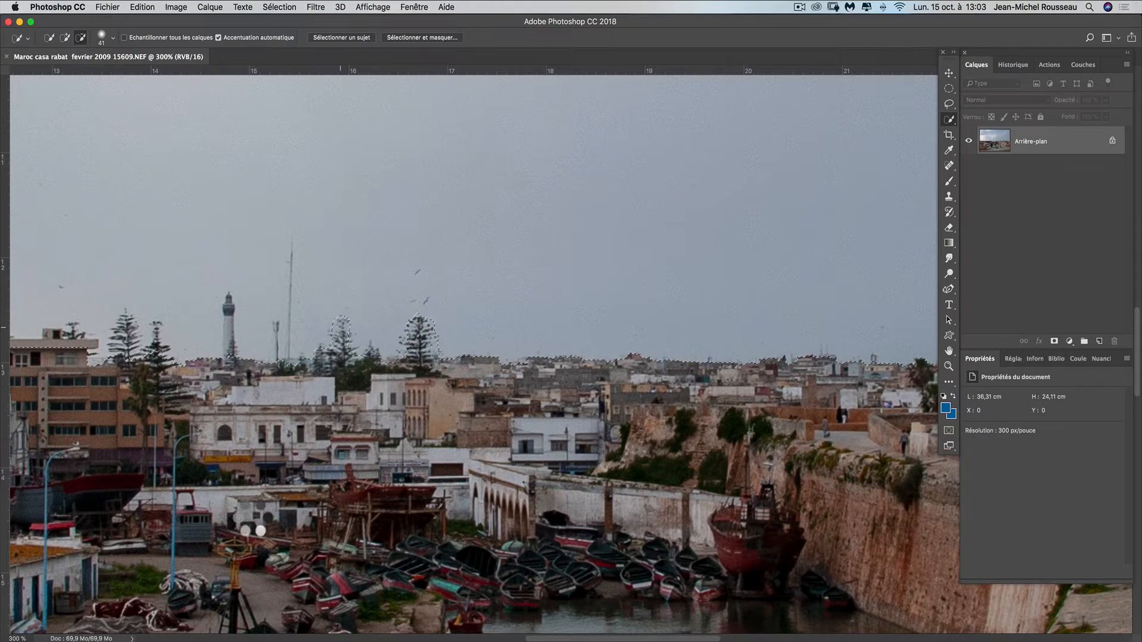
{"action": "key", "text": "space"}
{"action": "left_click_drag", "start_coordinate": [291, 406], "coordinate": [539, 397]}
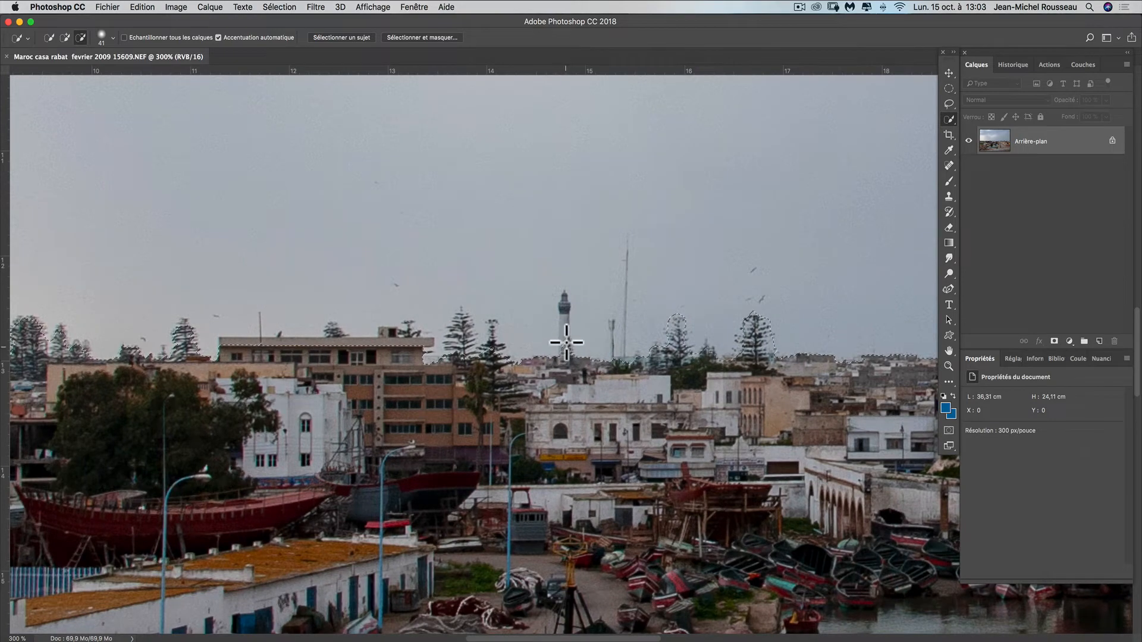
{"action": "left_click_drag", "start_coordinate": [566, 342], "coordinate": [566, 305]}
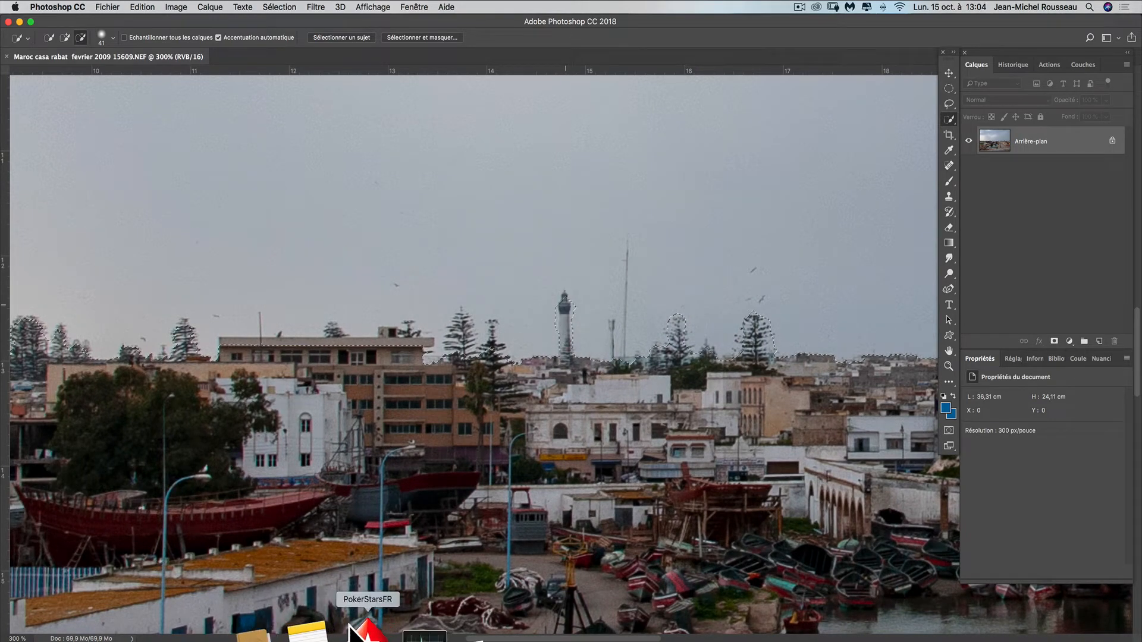
Subtract the roofline of the flat-roofed building between the lighthouse and the harbour trees from the sky selection
{"action": "key", "text": "space"}
{"action": "left_click_drag", "start_coordinate": [381, 434], "coordinate": [489, 443]}
{"action": "left_click_drag", "start_coordinate": [515, 351], "coordinate": [330, 359]}
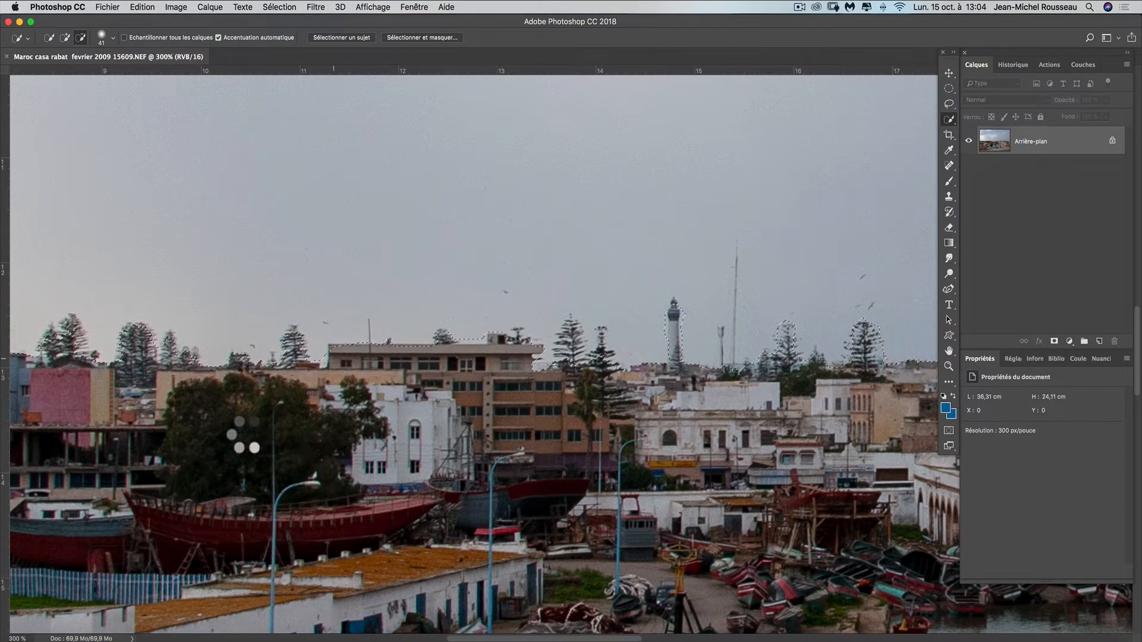
Subtract the conifers near the pink building and the tall lattice mast by the palm tree from the sky selection
{"action": "key", "text": "space"}
{"action": "left_click_drag", "start_coordinate": [199, 414], "coordinate": [300, 426]}
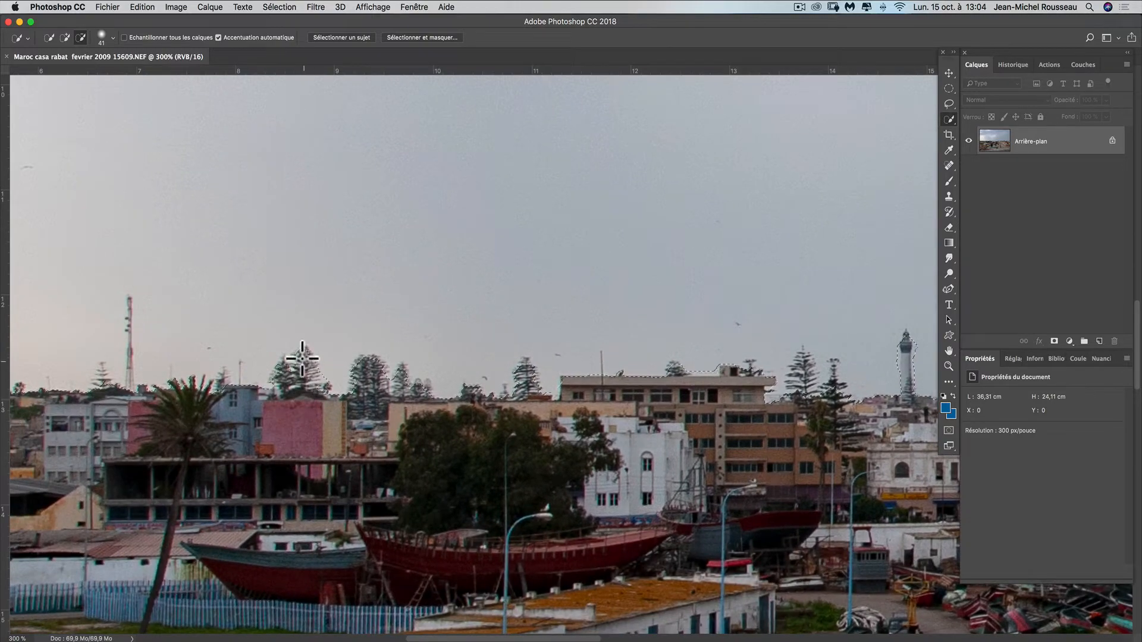
{"action": "key", "text": "space"}
{"action": "left_click_drag", "start_coordinate": [197, 447], "coordinate": [460, 439]}
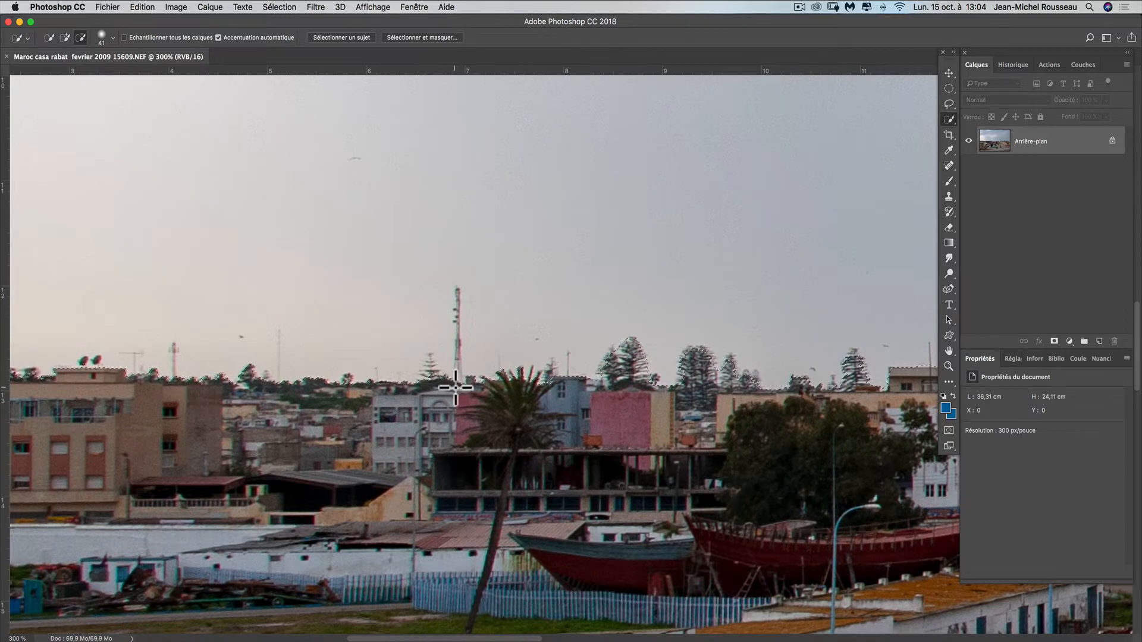
{"action": "left_click_drag", "start_coordinate": [458, 382], "coordinate": [457, 285]}
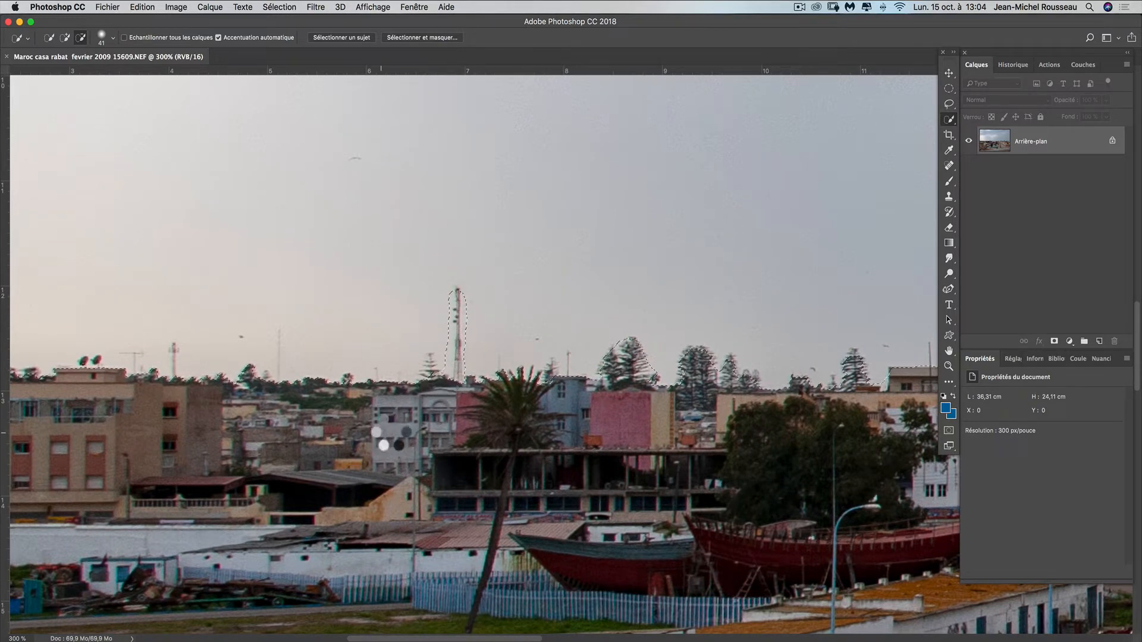
Display the sky selection as a Quick Mask overlay across the harbour photo at 100% zoom
{"action": "key", "text": "space"}
{"action": "left_click_drag", "start_coordinate": [225, 458], "coordinate": [200, 430]}
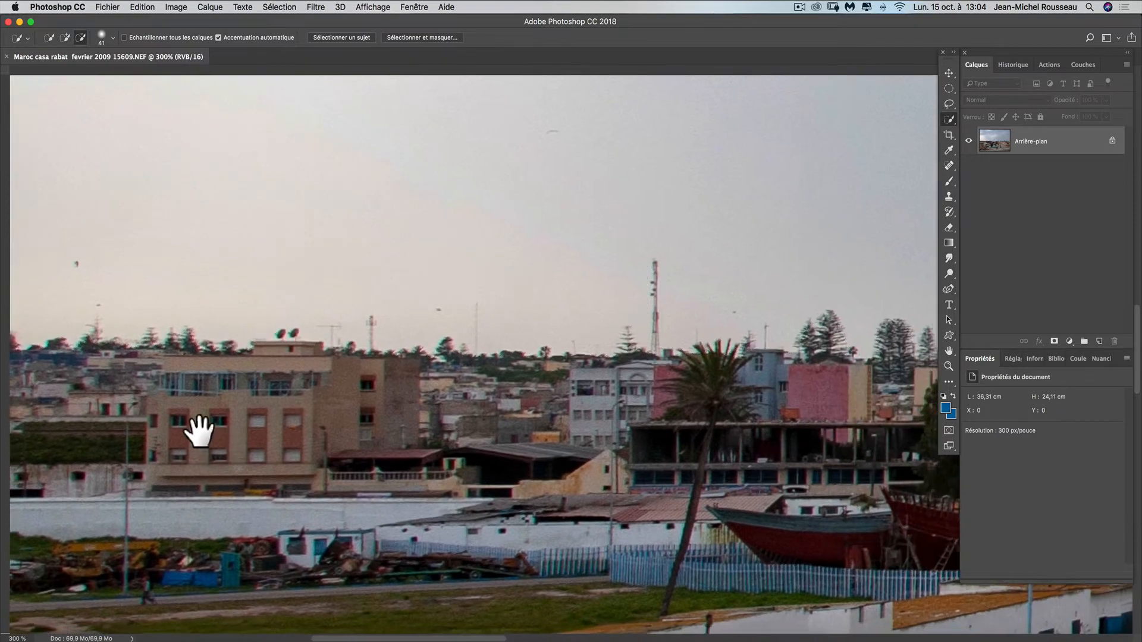
{"action": "key", "text": "super+minus"}
{"action": "key", "text": "super+minus"}
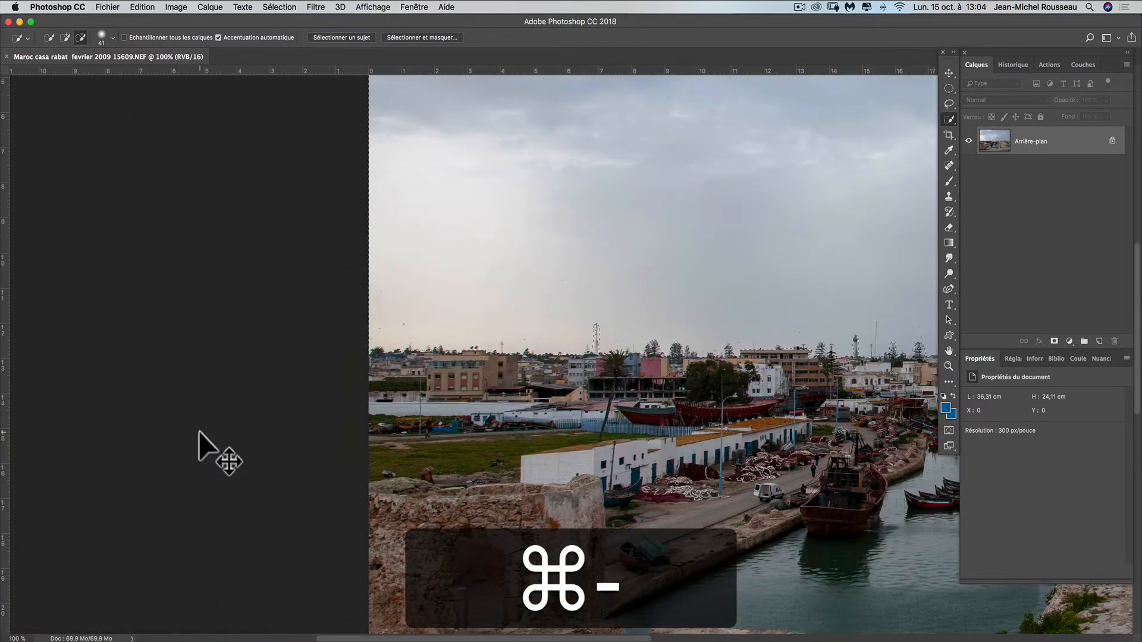
{"action": "left_click_drag", "start_coordinate": [798, 362], "coordinate": [339, 336]}
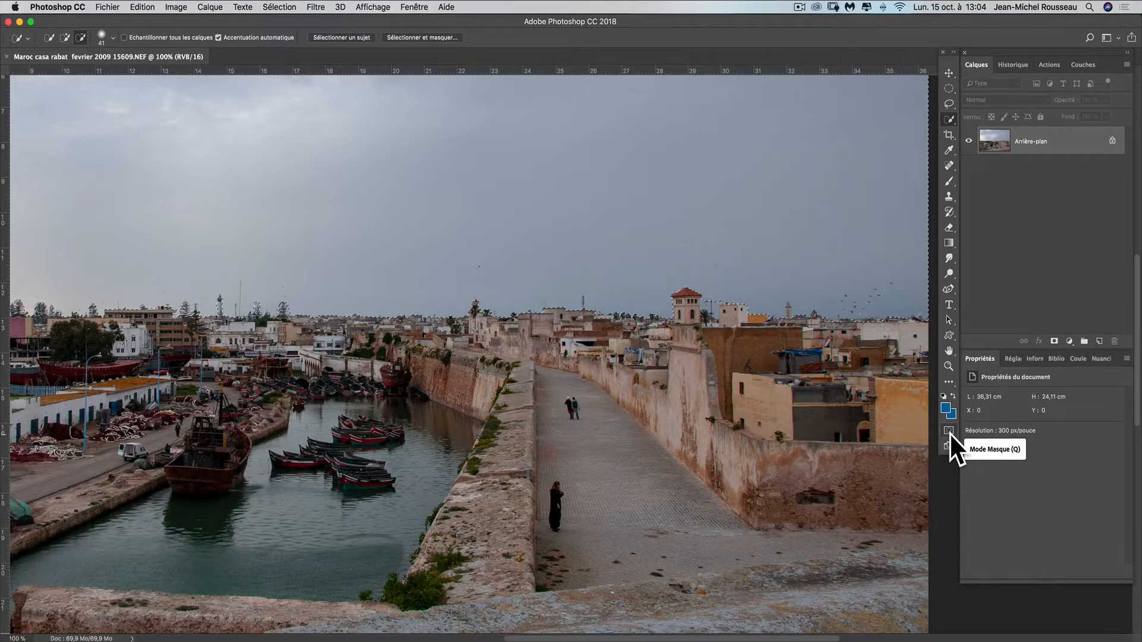
{"action": "key", "text": "q"}
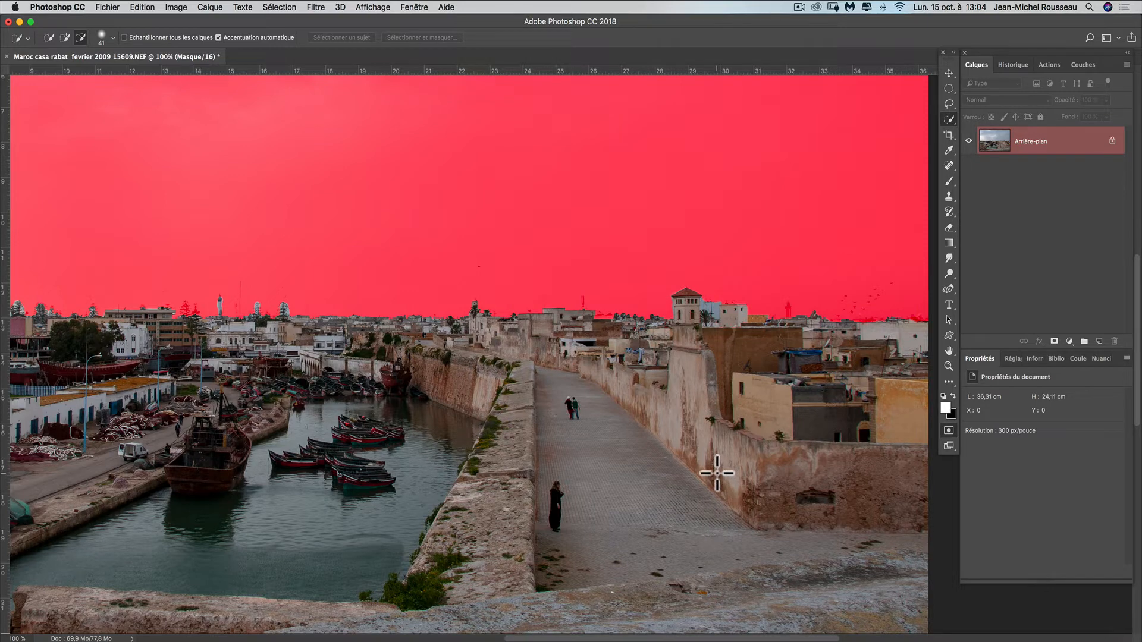
{"action": "key", "text": "space"}
{"action": "left_click_drag", "start_coordinate": [772, 375], "coordinate": [706, 420]}
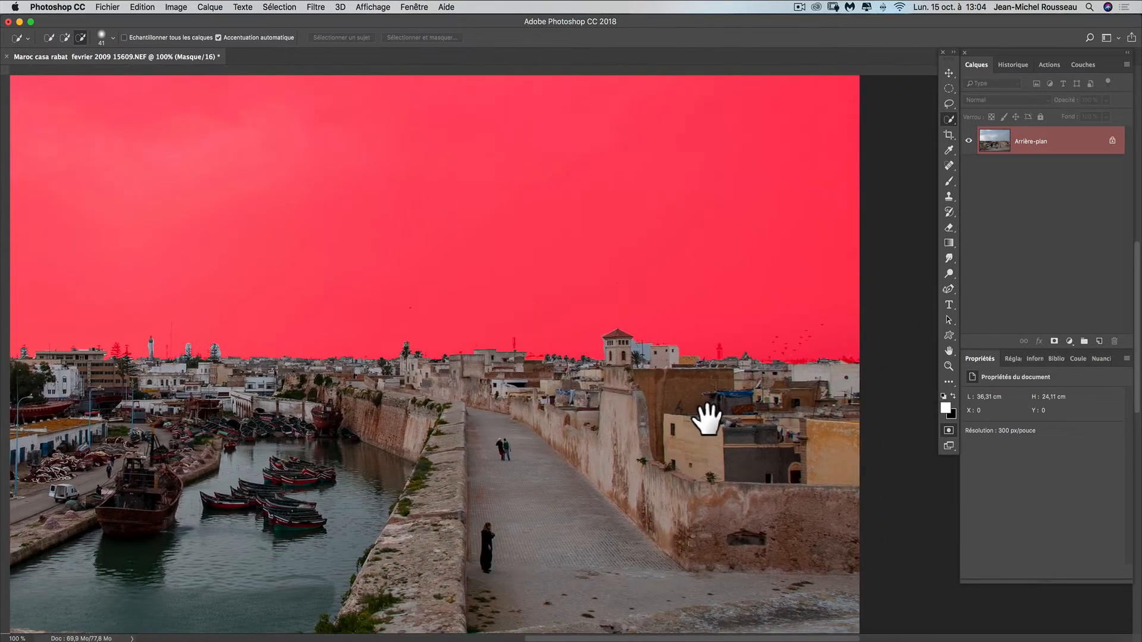
{"action": "key", "text": "super+r"}
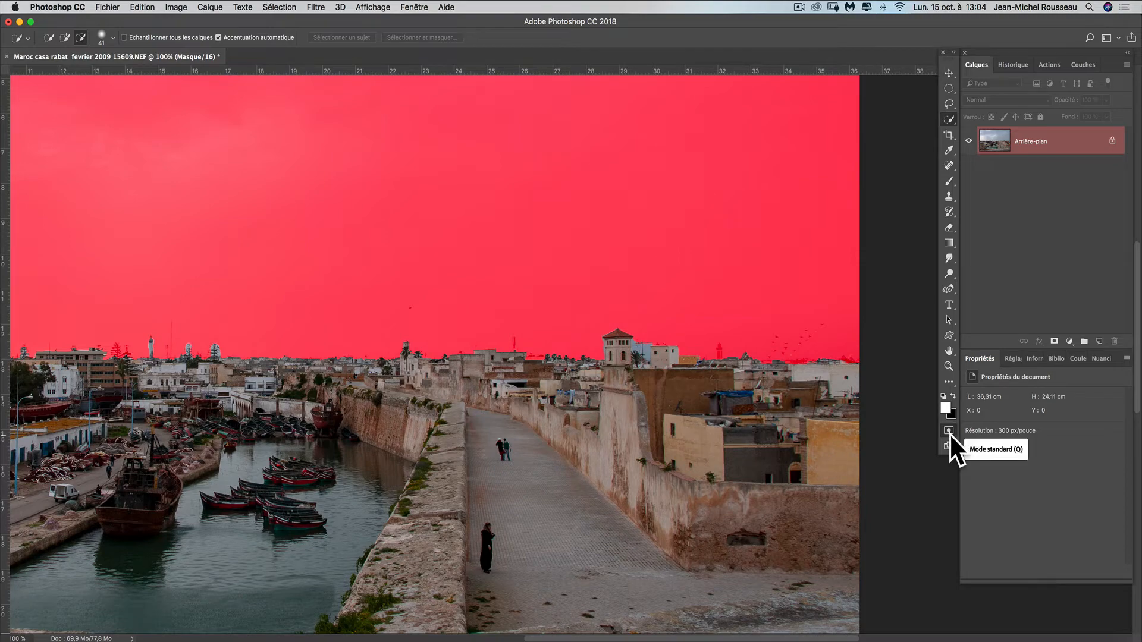
Confirm the Quick Mask options with selected areas marked in red at 50% opacity, and show the overlay again
{"action": "double_click", "coordinate": [949, 433]}
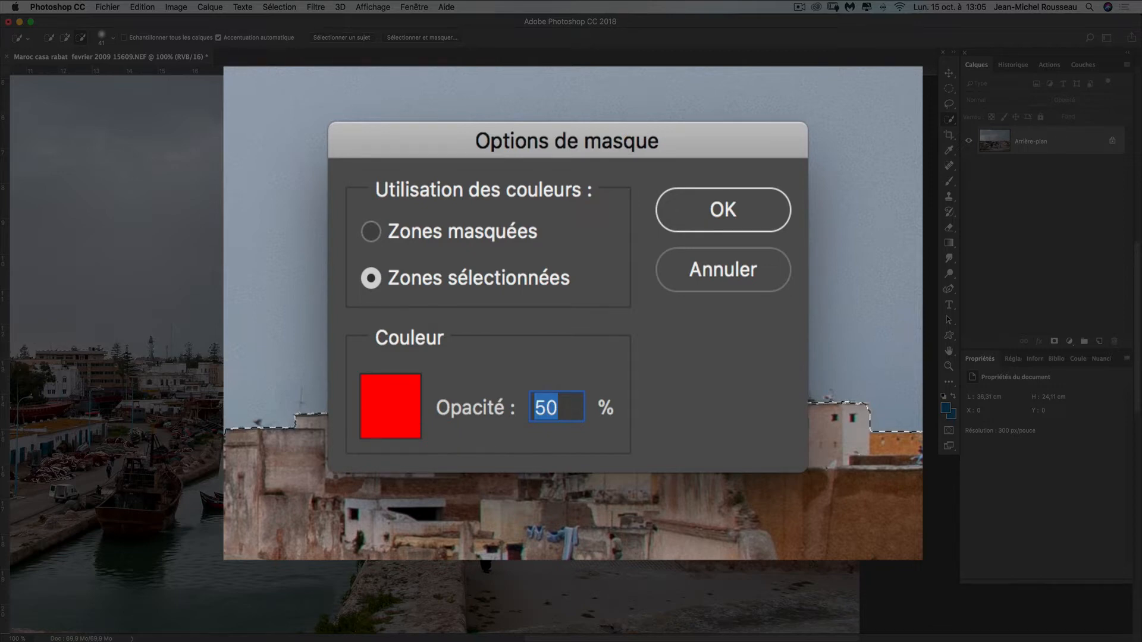
{"action": "left_click", "coordinate": [710, 203]}
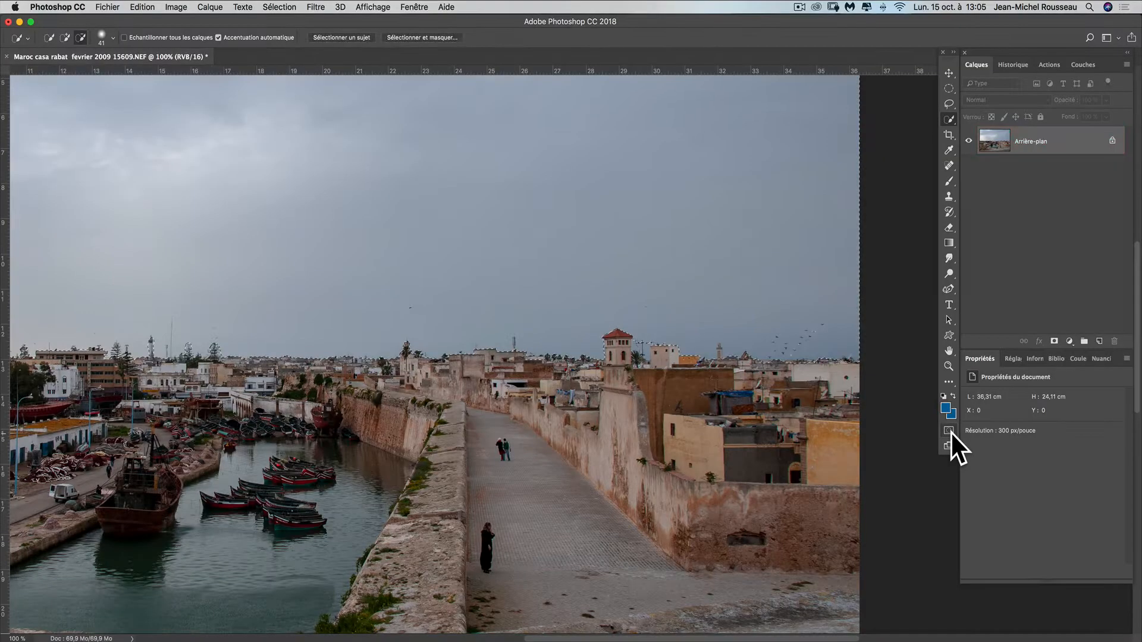
{"action": "left_click", "coordinate": [950, 430]}
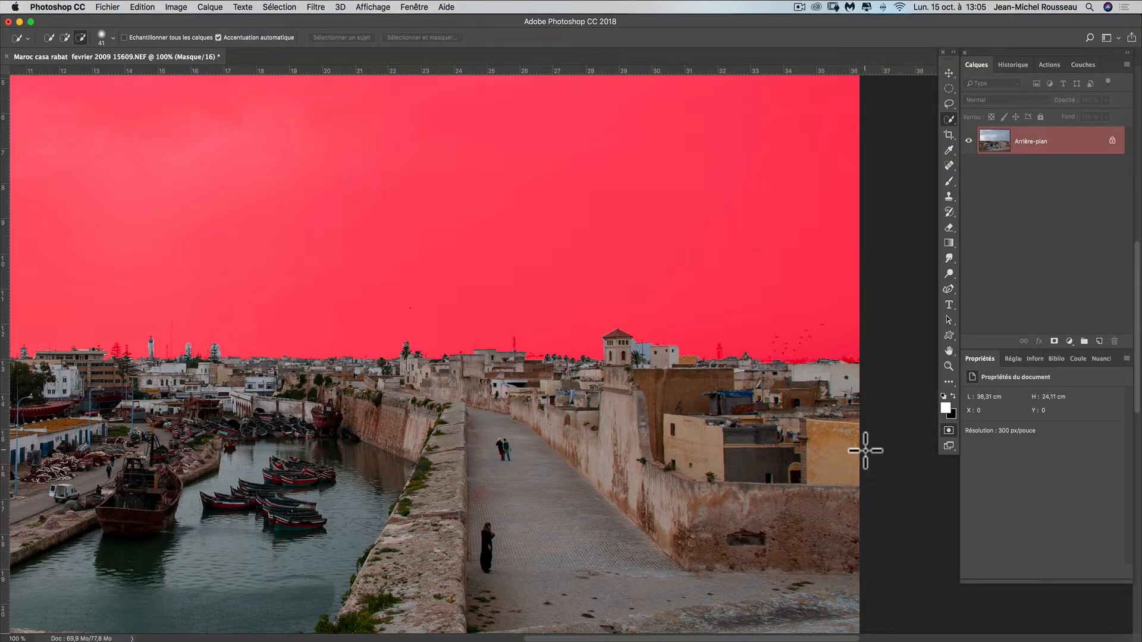
{"action": "key", "text": "space"}
{"action": "left_click_drag", "start_coordinate": [708, 440], "coordinate": [734, 441]}
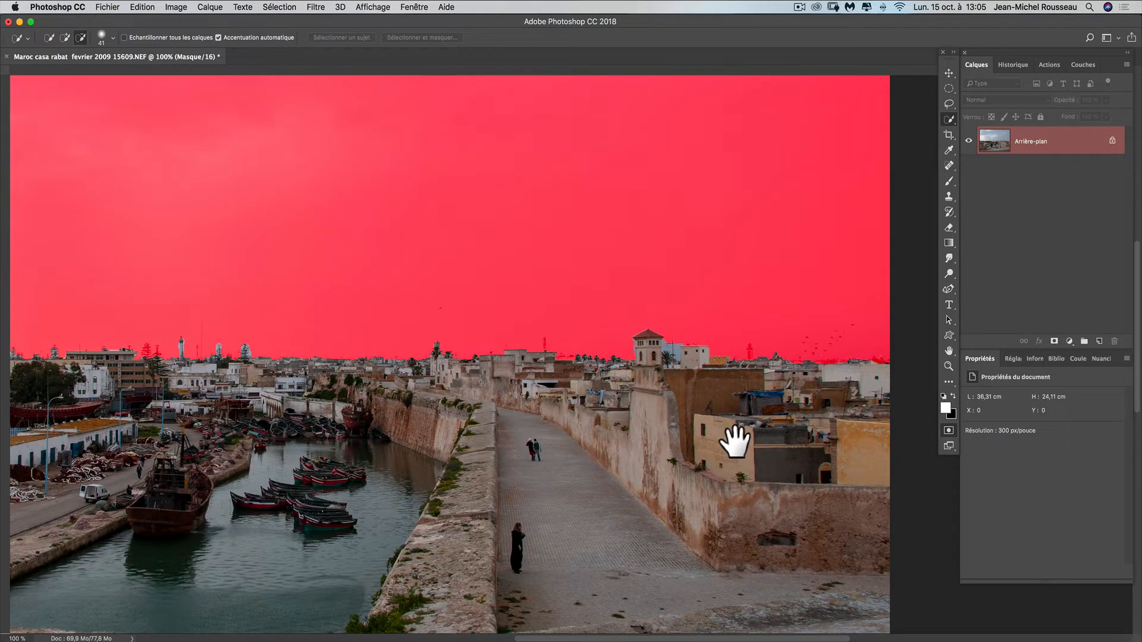
{"action": "key", "text": "super+r"}
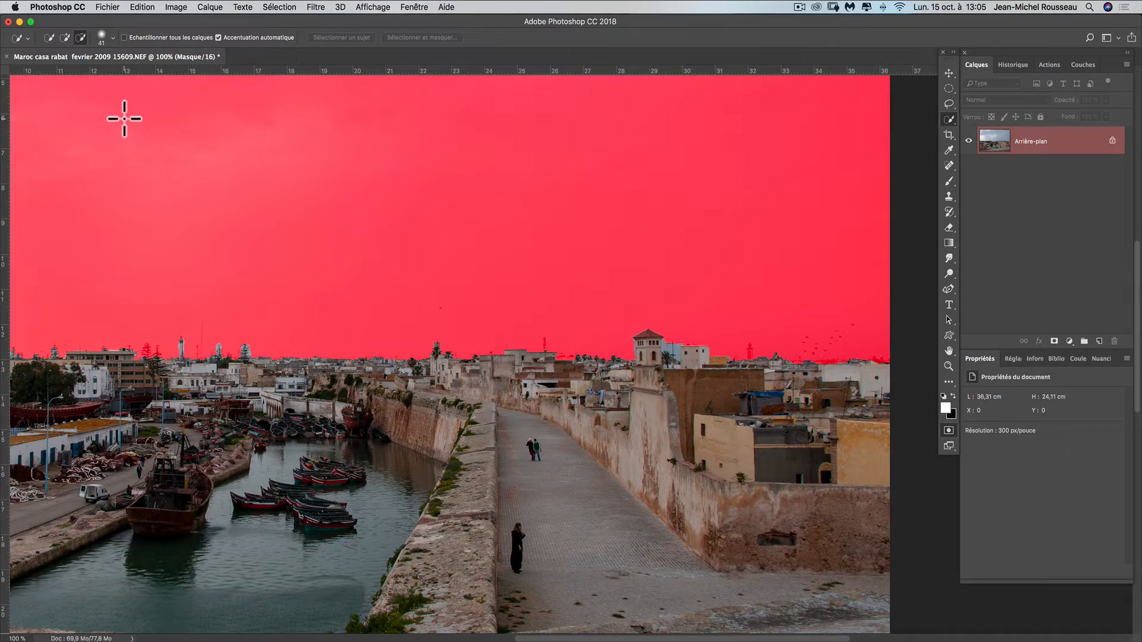
Examine the mask overlay along the skyline up close, from the red-roofed tower and minaret to the lighthouse and conifers
{"action": "key", "text": "super+space"}
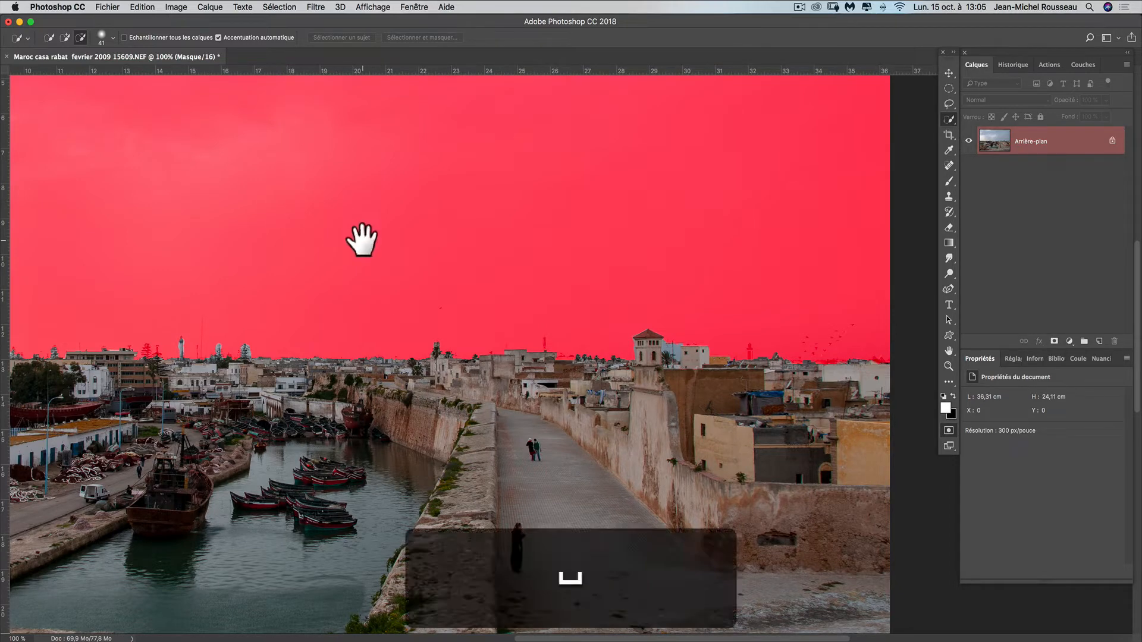
{"action": "key", "text": "super+plus"}
{"action": "key", "text": "super+plus"}
{"action": "key", "text": "super+plus"}
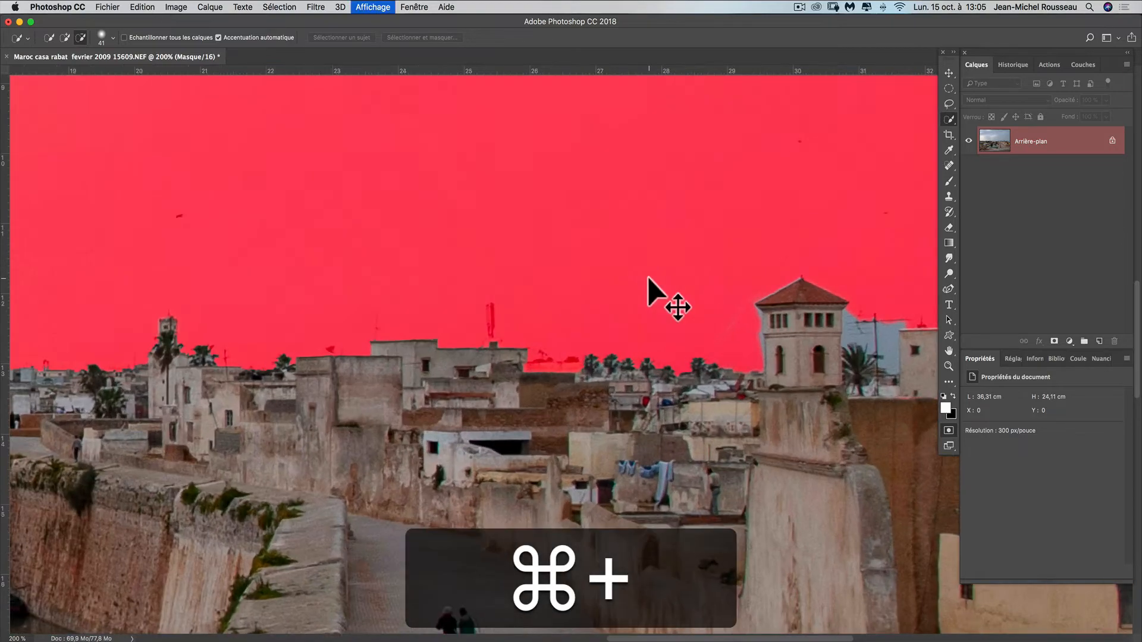
{"action": "key", "text": "space"}
{"action": "left_click_drag", "start_coordinate": [658, 275], "coordinate": [351, 321]}
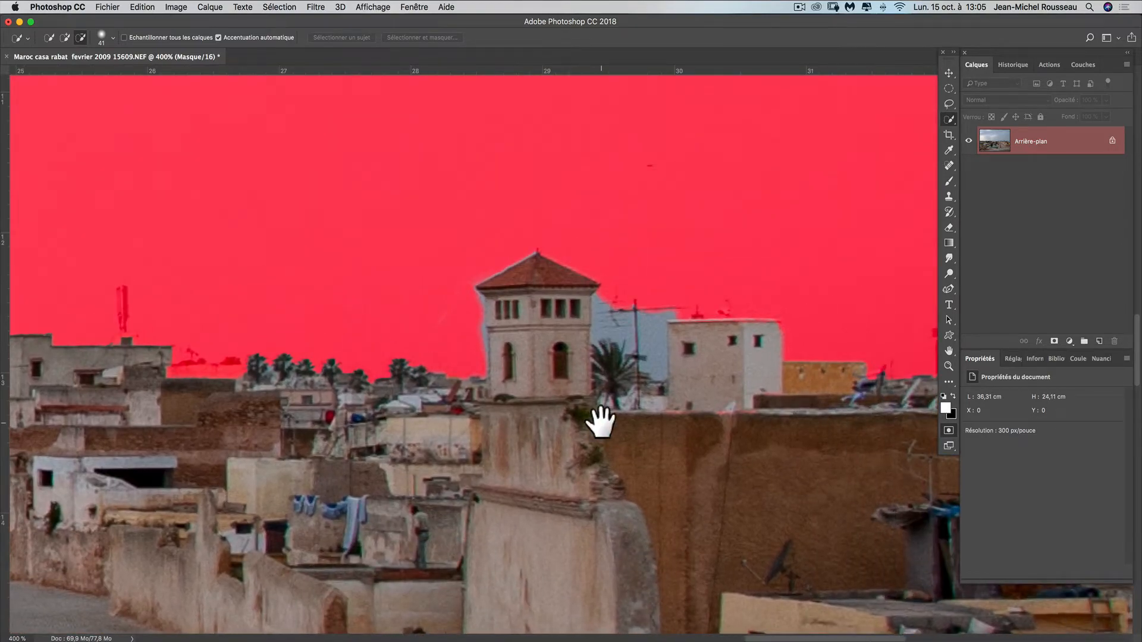
{"action": "scroll", "coordinate": [599, 423], "scroll_direction": "right", "scroll_amount": 10}
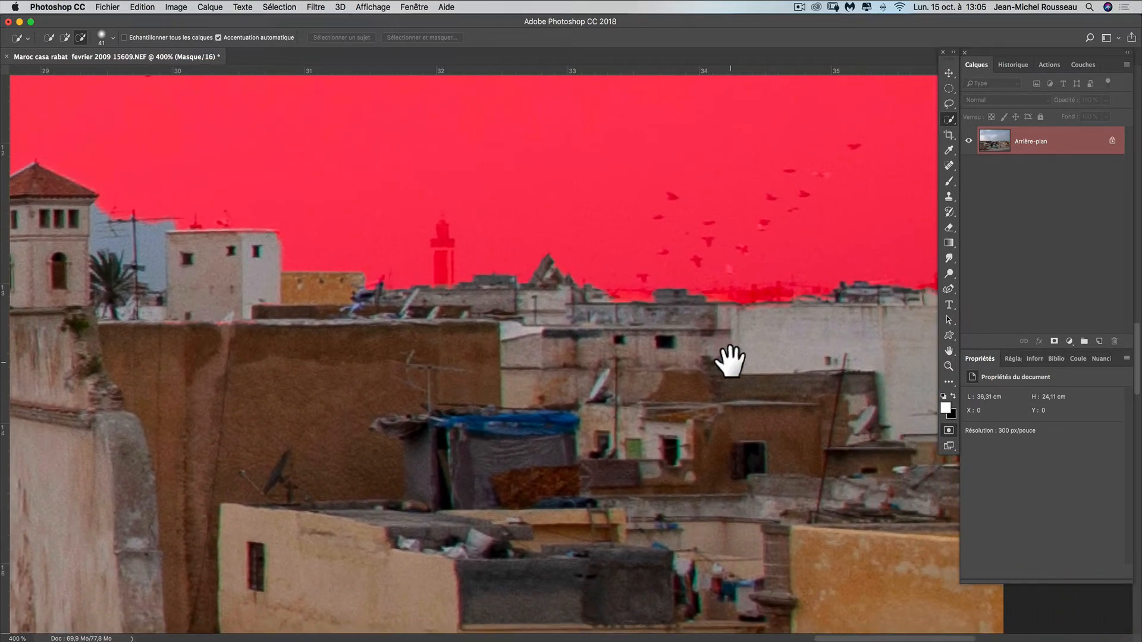
{"action": "left_click_drag", "start_coordinate": [730, 360], "coordinate": [574, 408]}
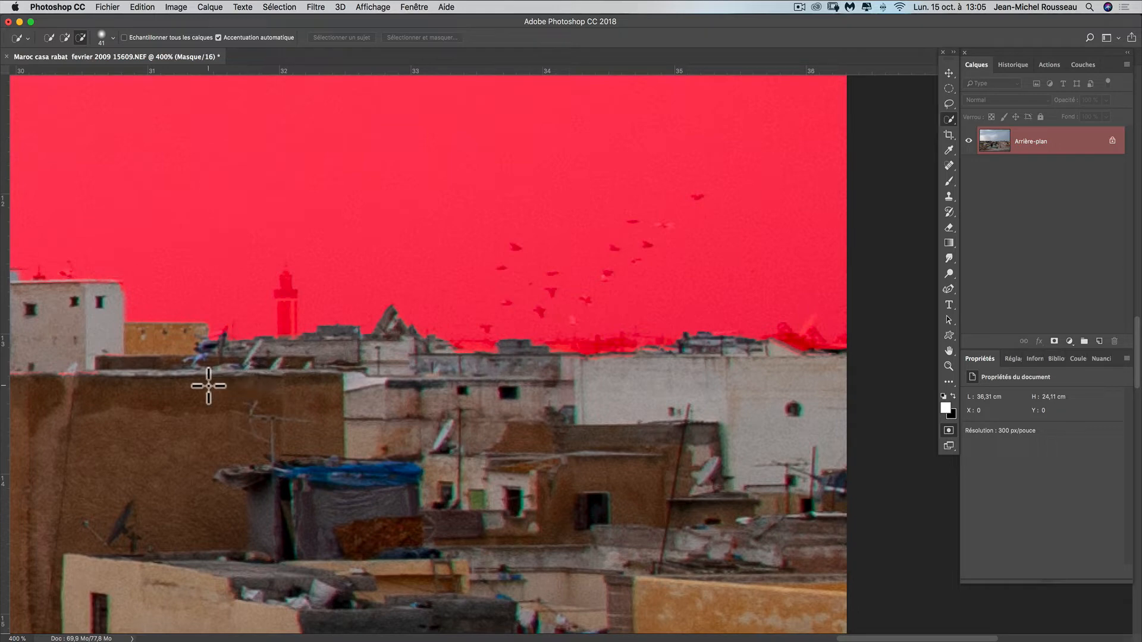
{"action": "key", "text": "space"}
{"action": "left_click_drag", "start_coordinate": [224, 388], "coordinate": [462, 418]}
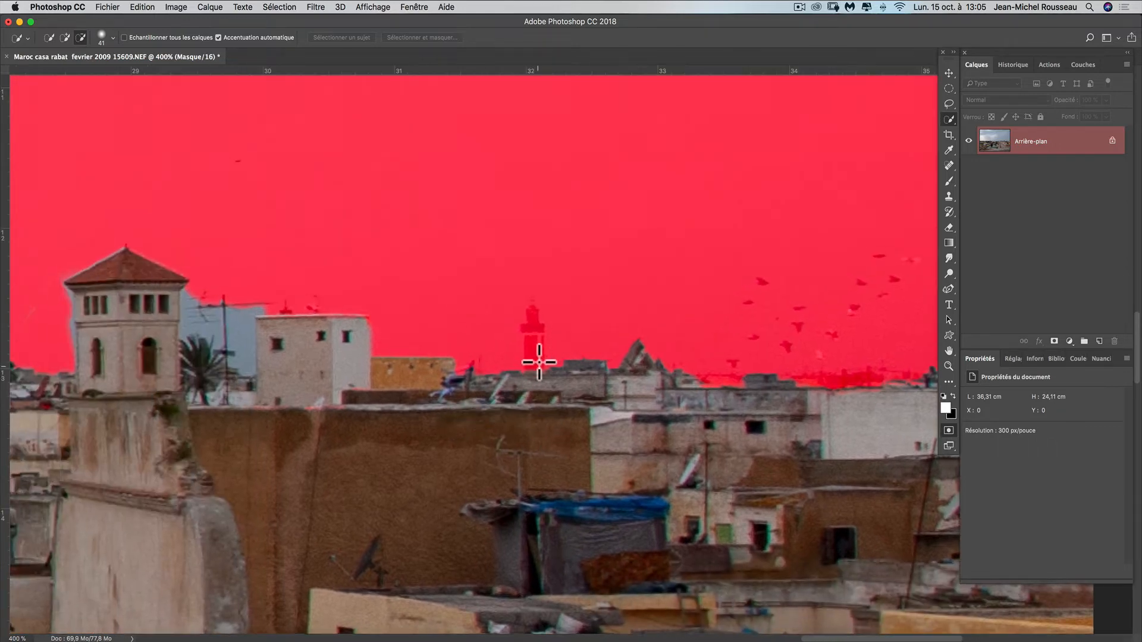
{"action": "key", "text": "space"}
{"action": "left_click_drag", "start_coordinate": [90, 382], "coordinate": [447, 351]}
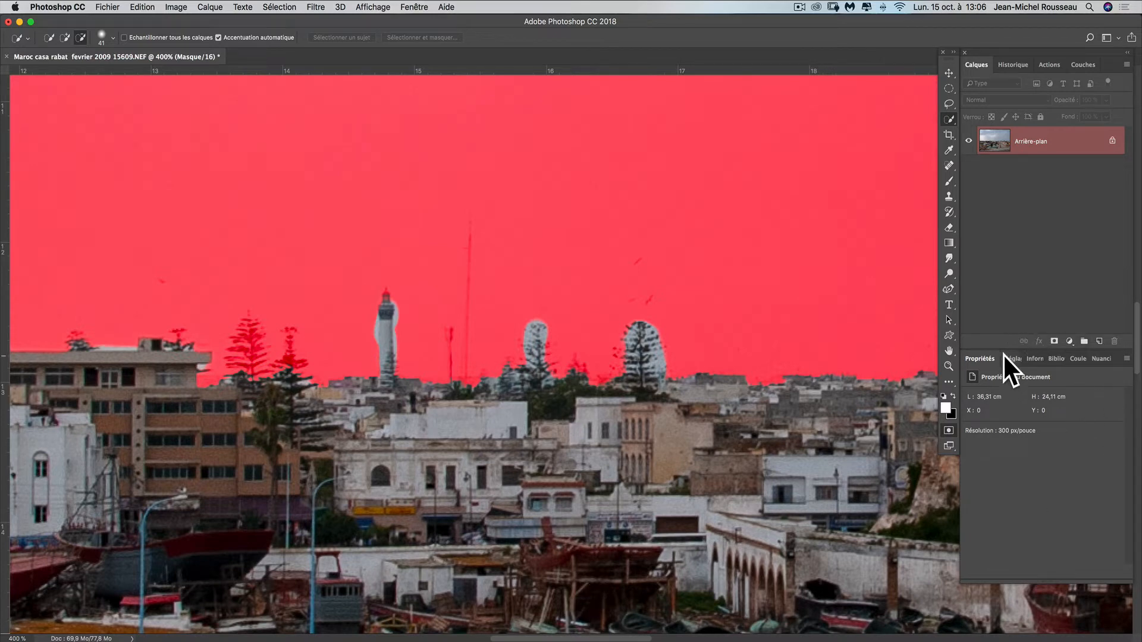
Leave Quick Mask mode and duplicate the background layer with the sky selection kept active
{"action": "key", "text": "q"}
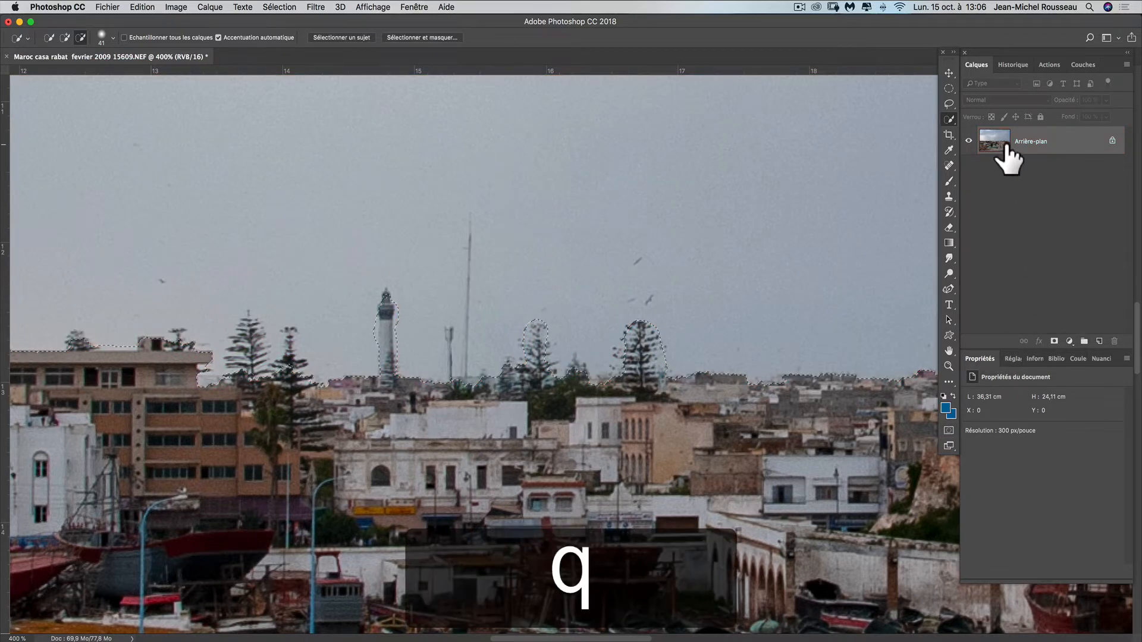
{"action": "left_click_drag", "start_coordinate": [1006, 148], "coordinate": [1100, 339]}
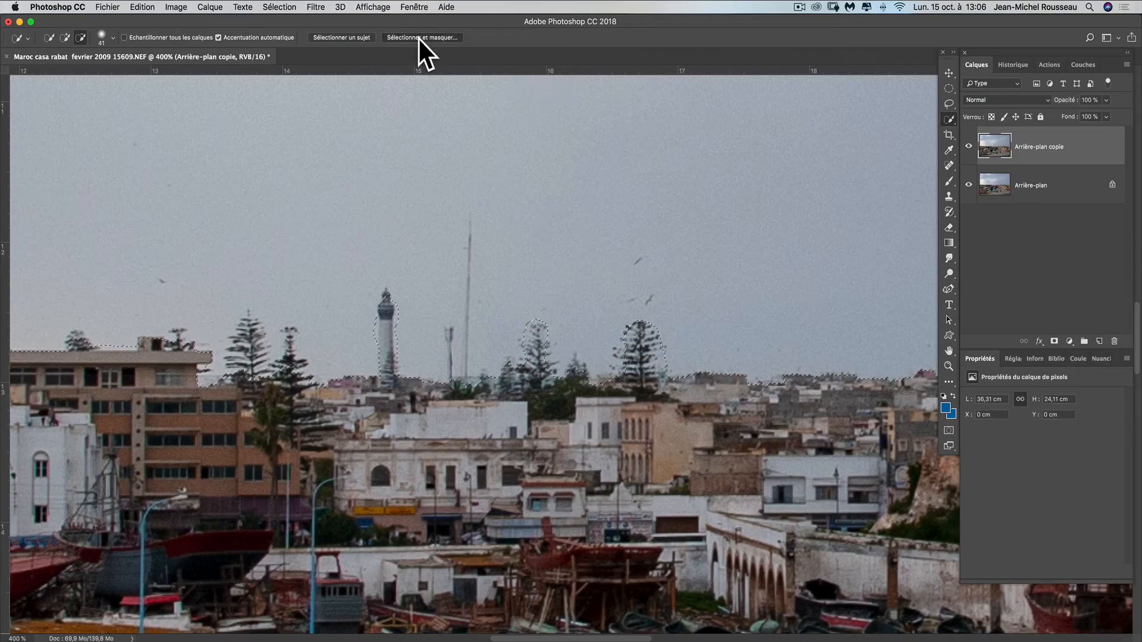
Open the sky selection on the duplicated layer in Select and Mask, showing the whole photo
{"action": "left_click", "coordinate": [419, 38]}
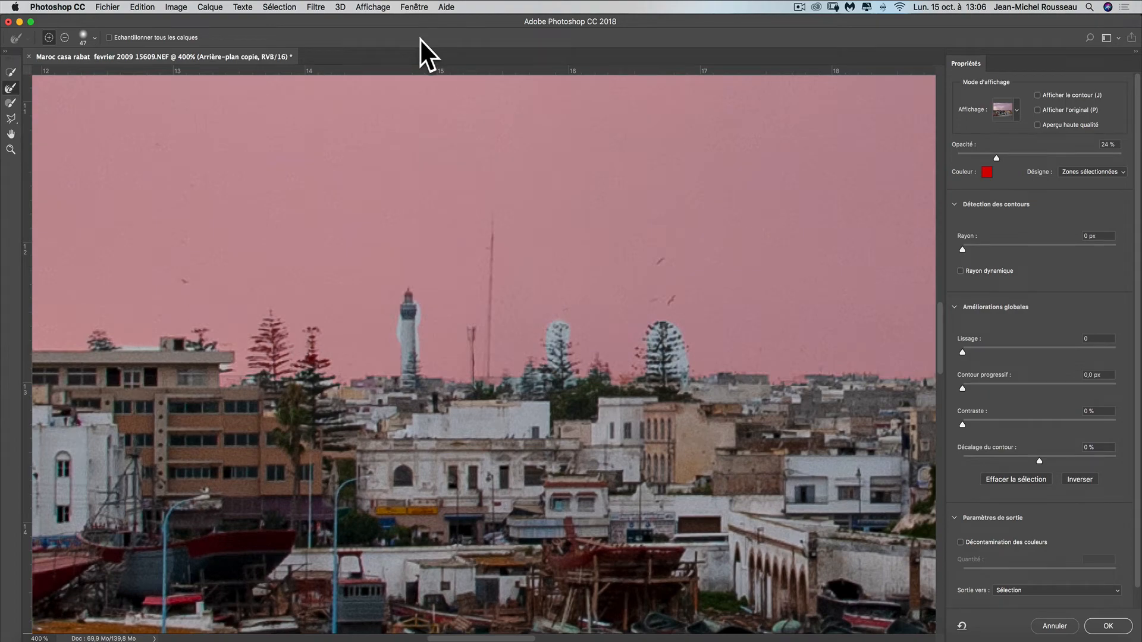
{"action": "key", "text": "super+minus"}
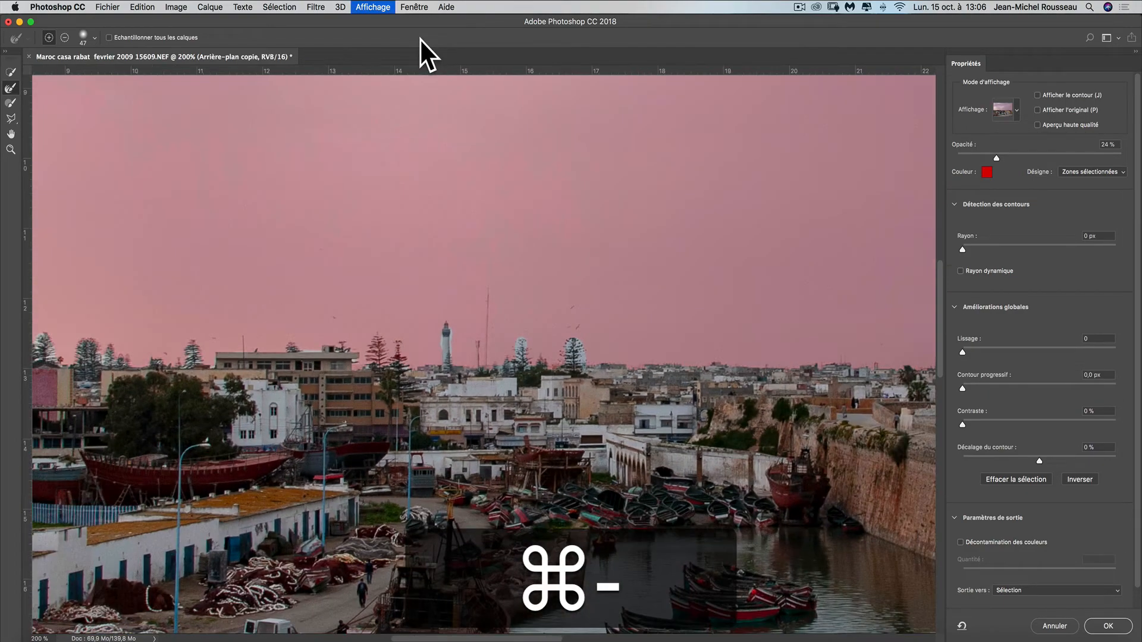
{"action": "key", "text": "super+minus"}
{"action": "key", "text": "super+minus"}
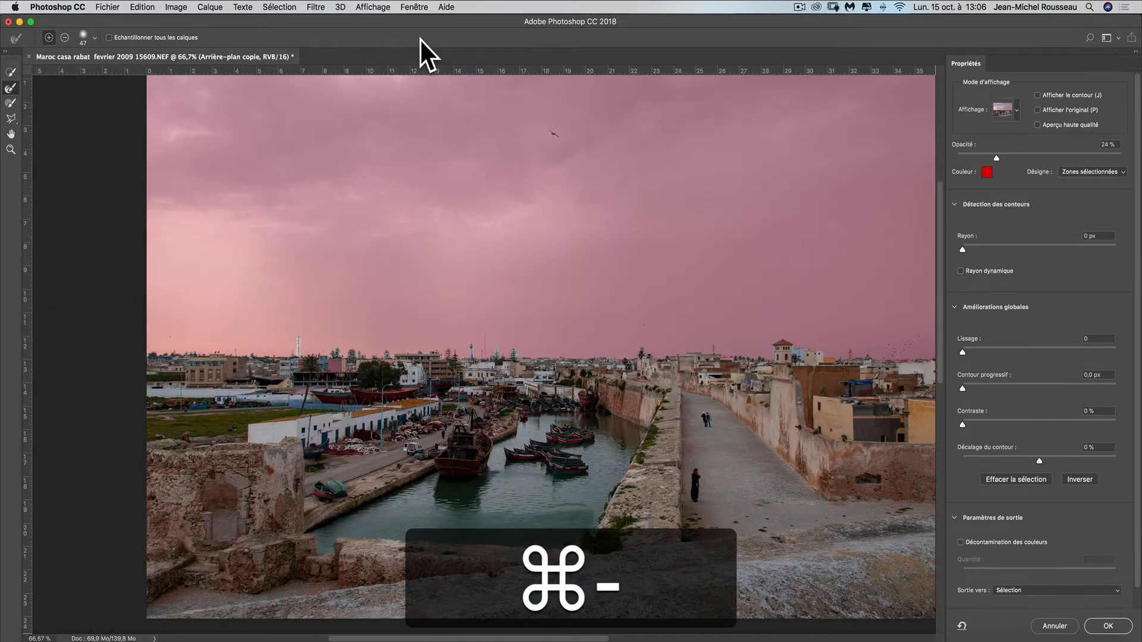
{"action": "key", "text": "space"}
{"action": "left_click_drag", "start_coordinate": [428, 306], "coordinate": [391, 340]}
{"action": "key", "text": "super"}
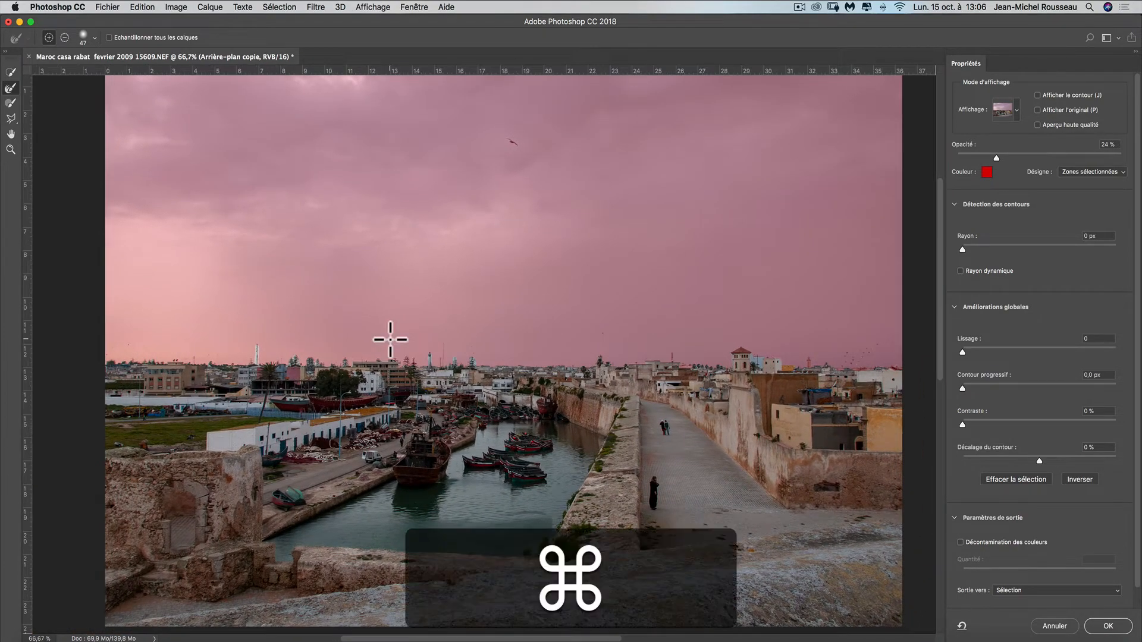
Examine the selection overlay along the skyline, from the lighthouse past the lattice mast to the photo's left edge
{"action": "key", "text": "super+plus"}
{"action": "key", "text": "super+plus"}
{"action": "key", "text": "super+plus"}
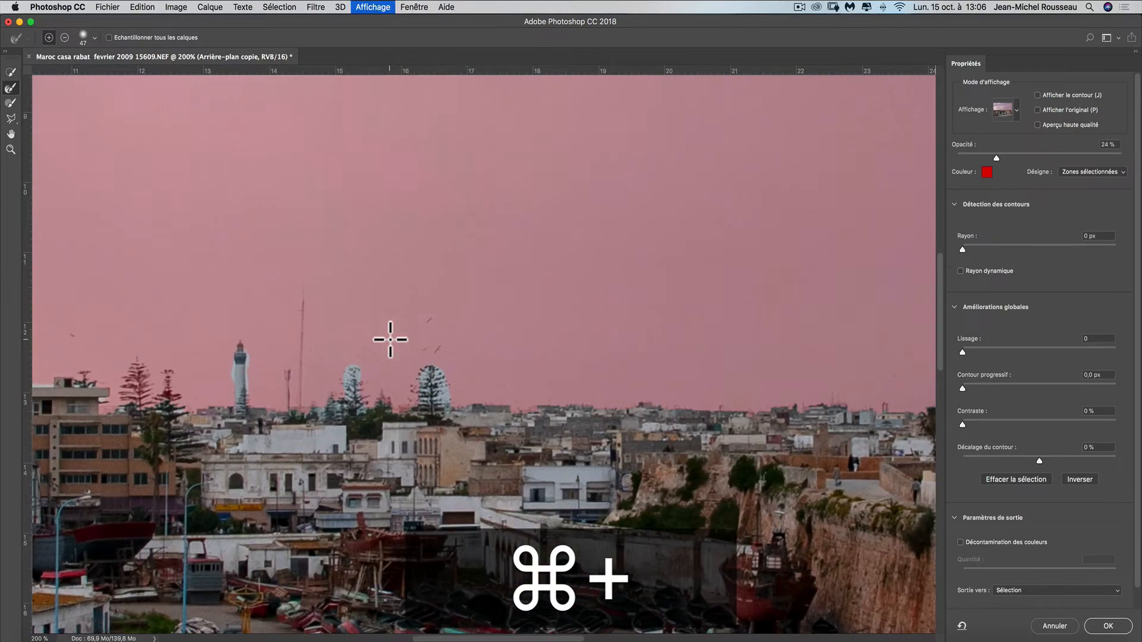
{"action": "key", "text": "super+space"}
{"action": "left_click_drag", "start_coordinate": [265, 347], "coordinate": [696, 329]}
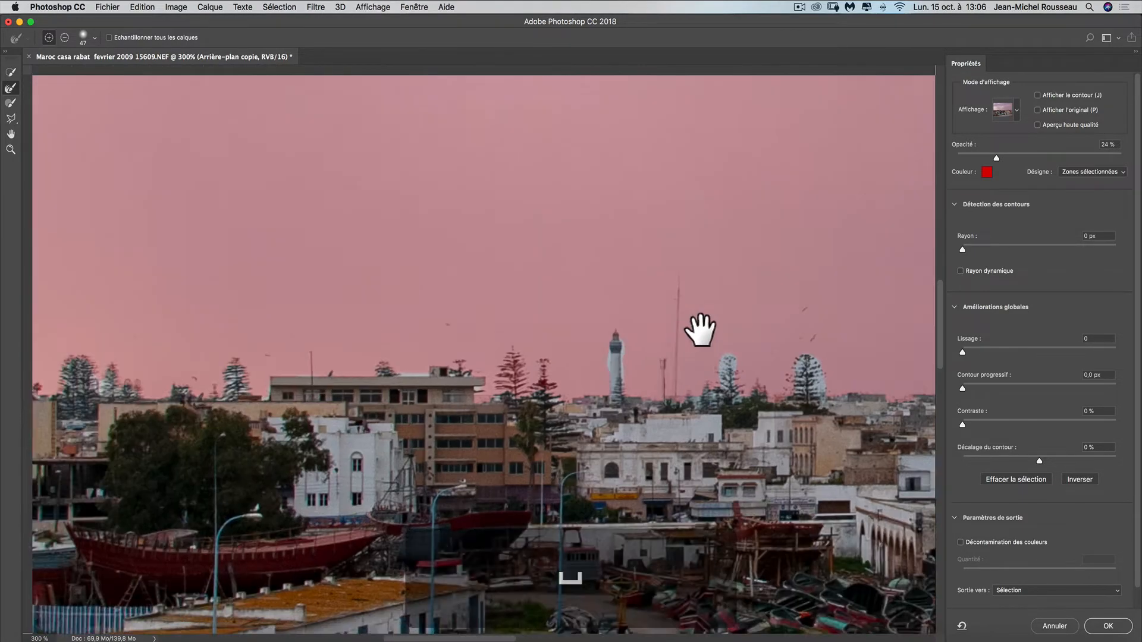
{"action": "left_click_drag", "start_coordinate": [331, 359], "coordinate": [658, 397]}
{"action": "left_click_drag", "start_coordinate": [335, 379], "coordinate": [647, 387]}
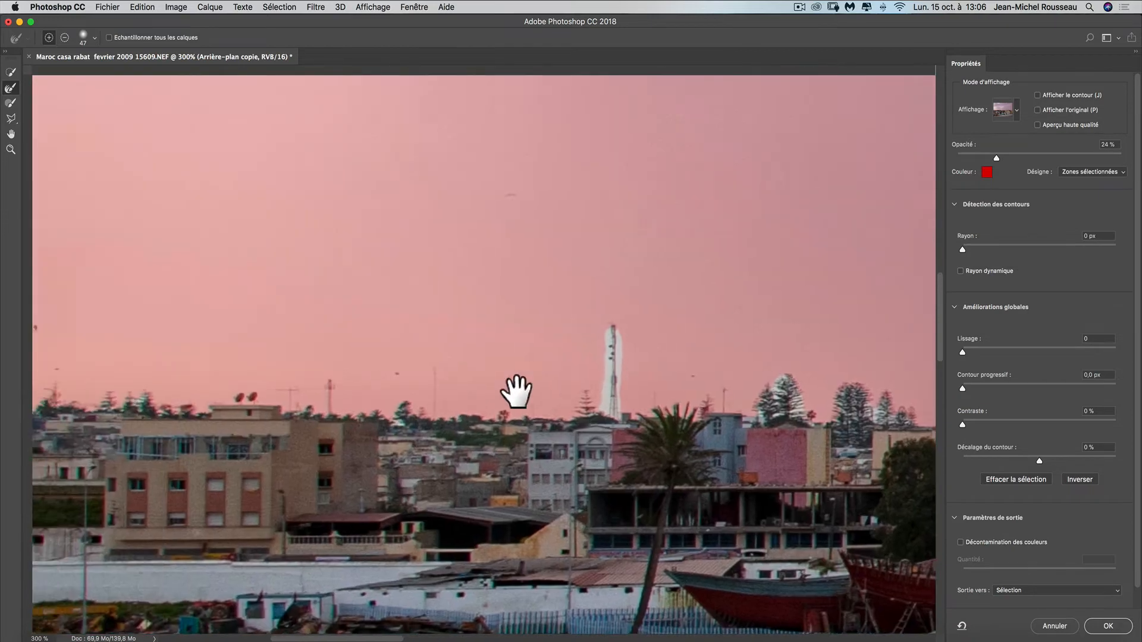
{"action": "mouse_move", "coordinate": [472, 375]}
{"action": "left_mouse_down"}
{"action": "mouse_move", "coordinate": [803, 357]}
{"action": "mouse_move", "coordinate": [509, 377]}
{"action": "left_mouse_up"}
{"action": "key", "text": "super+r"}
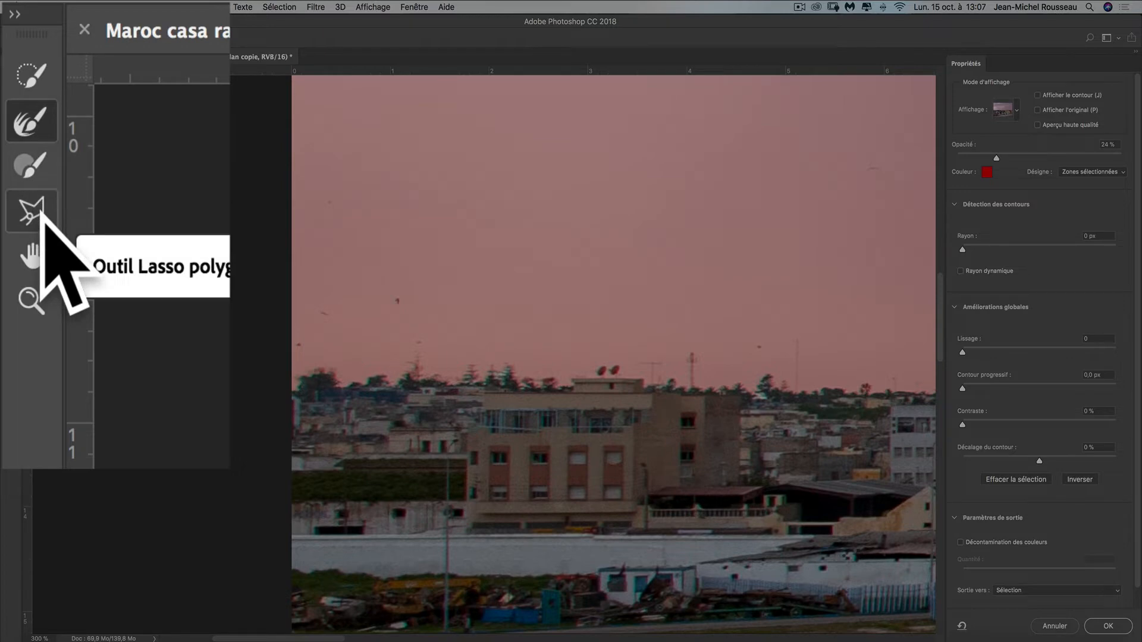
Swap the Polygonal Lasso for the freehand Lasso, and return to the Refine Edge Brush
{"action": "key", "text": "alt"}
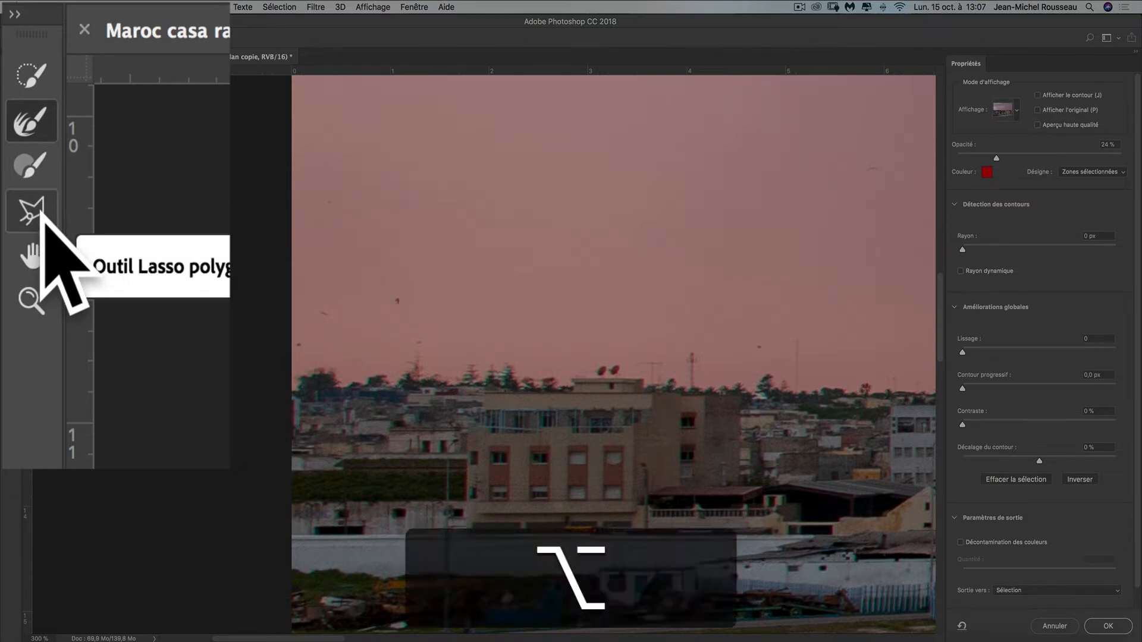
{"action": "left_click", "coordinate": [40, 213], "text": "alt"}
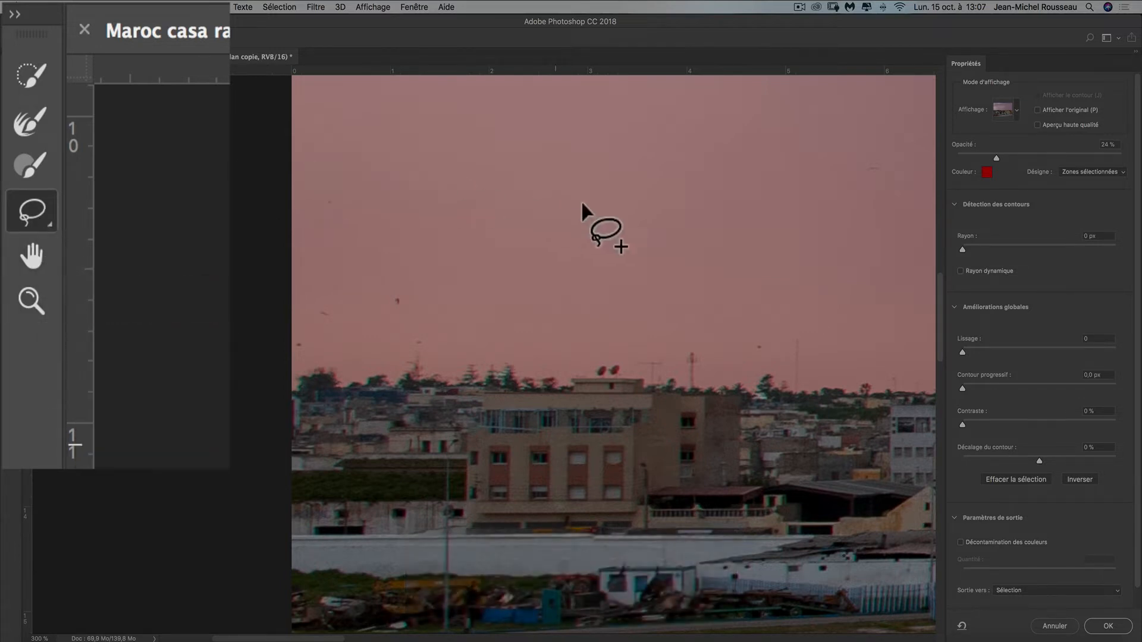
{"action": "left_click", "coordinate": [44, 125]}
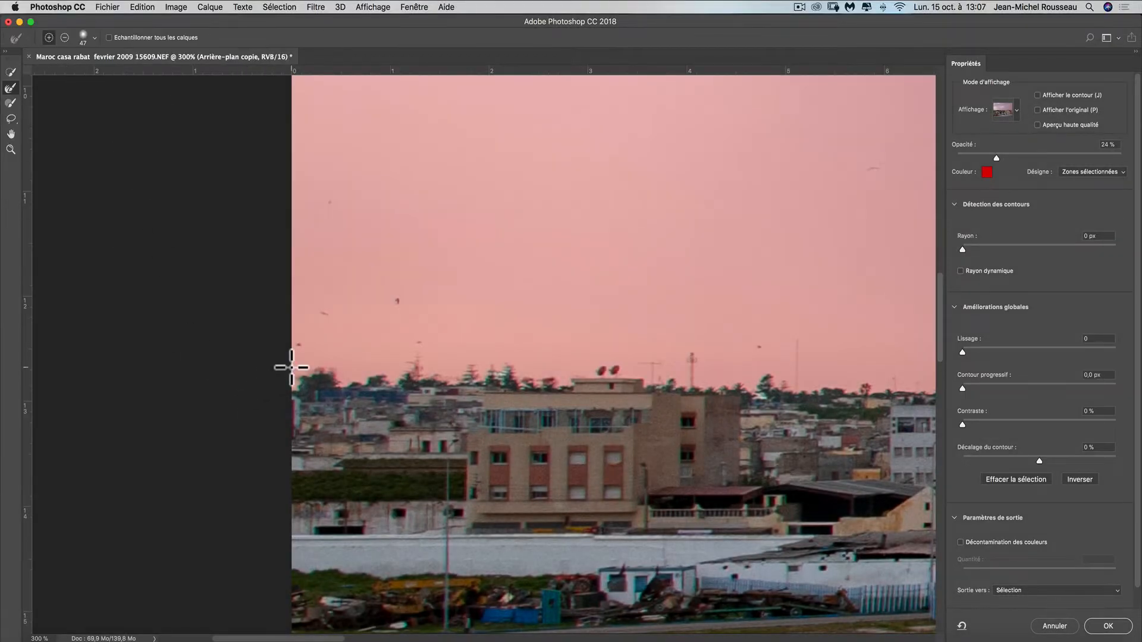
Set the Refine Edge Brush diameter to 67 px and bring the lattice mast by the palm tree into view
{"action": "key", "text": "ctrl+alt"}
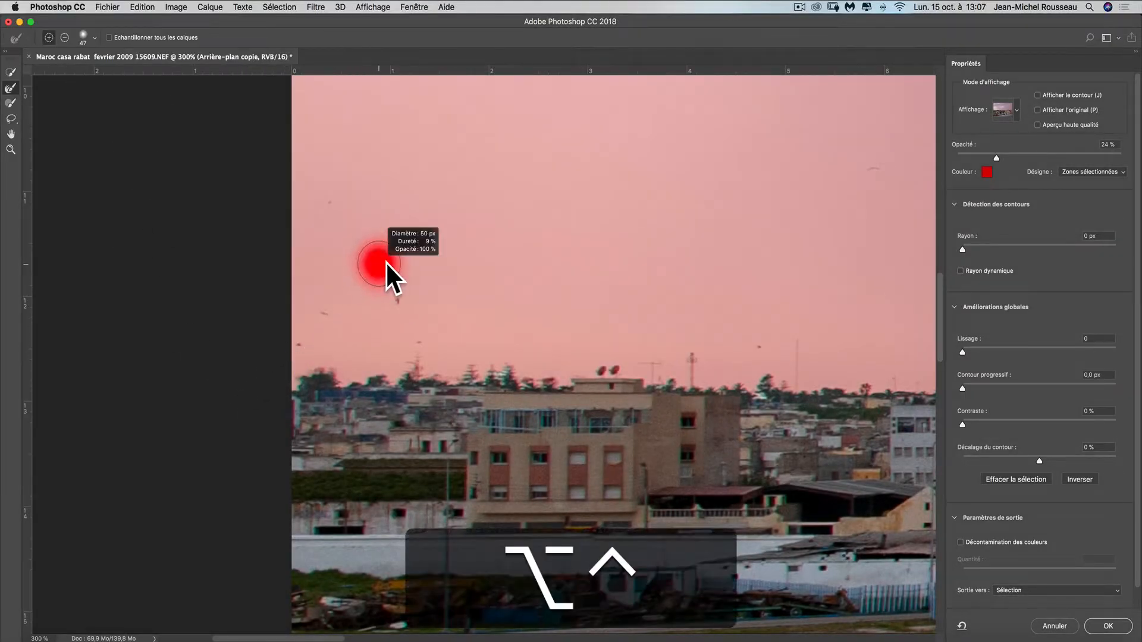
{"action": "mouse_move", "coordinate": [386, 261]}
{"action": "left_mouse_down"}
{"action": "mouse_move", "coordinate": [415, 267]}
{"action": "mouse_move", "coordinate": [377, 267]}
{"action": "left_mouse_up"}
{"action": "left_click_drag", "start_coordinate": [386, 190], "coordinate": [387, 234]}
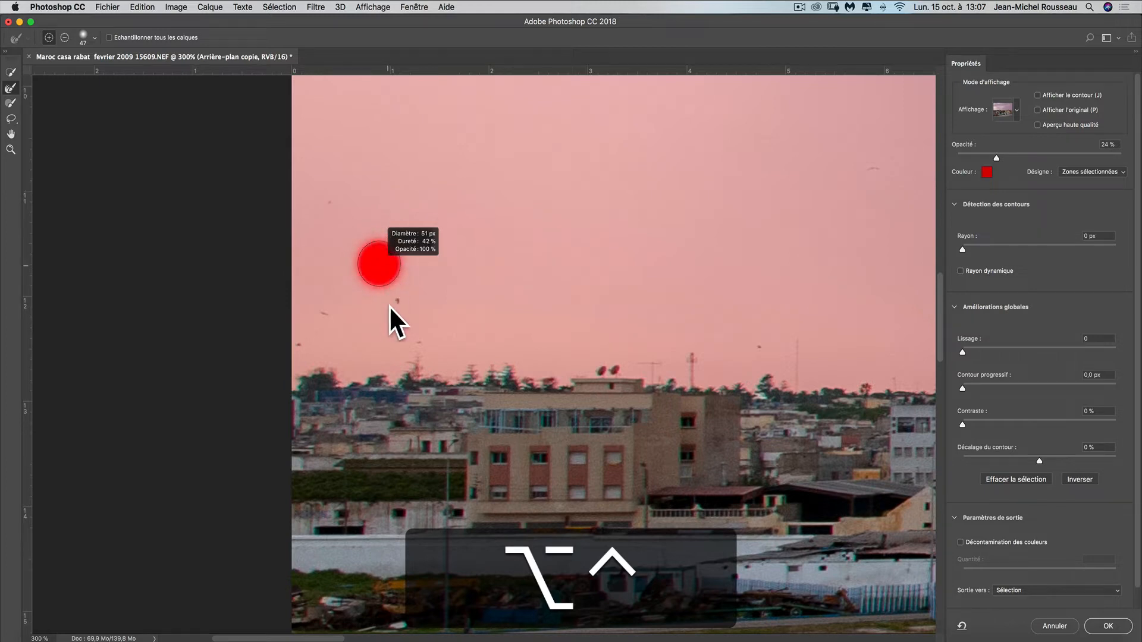
{"action": "mouse_move", "coordinate": [391, 340]}
{"action": "left_mouse_down"}
{"action": "mouse_move", "coordinate": [390, 215]}
{"action": "mouse_move", "coordinate": [403, 215]}
{"action": "left_mouse_up"}
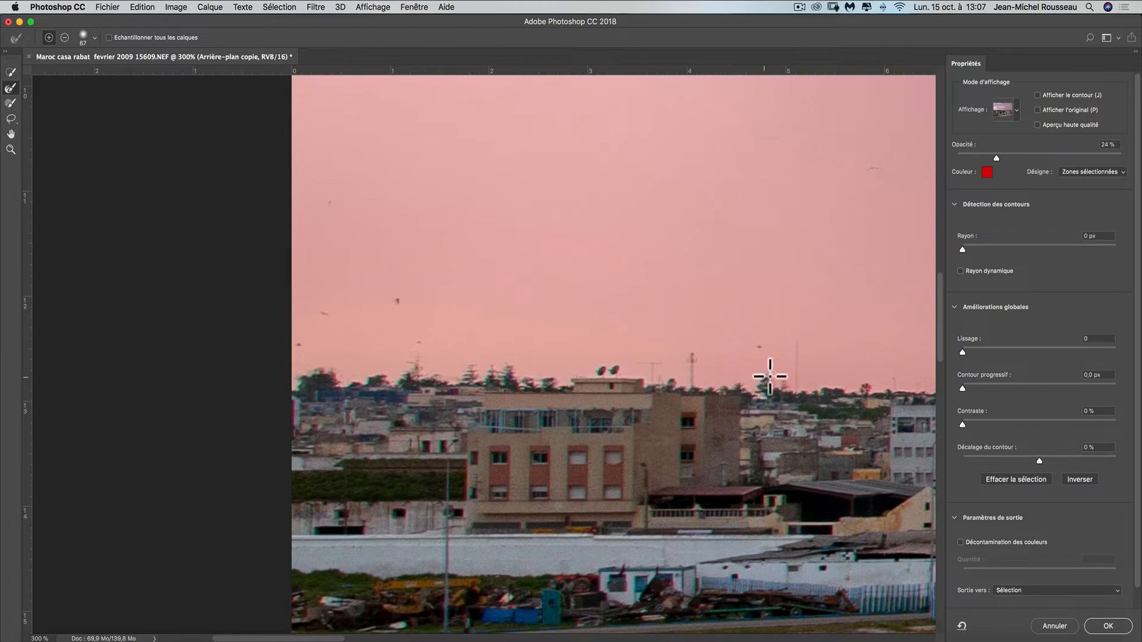
{"action": "key", "text": "space"}
{"action": "left_click_drag", "start_coordinate": [735, 476], "coordinate": [477, 444]}
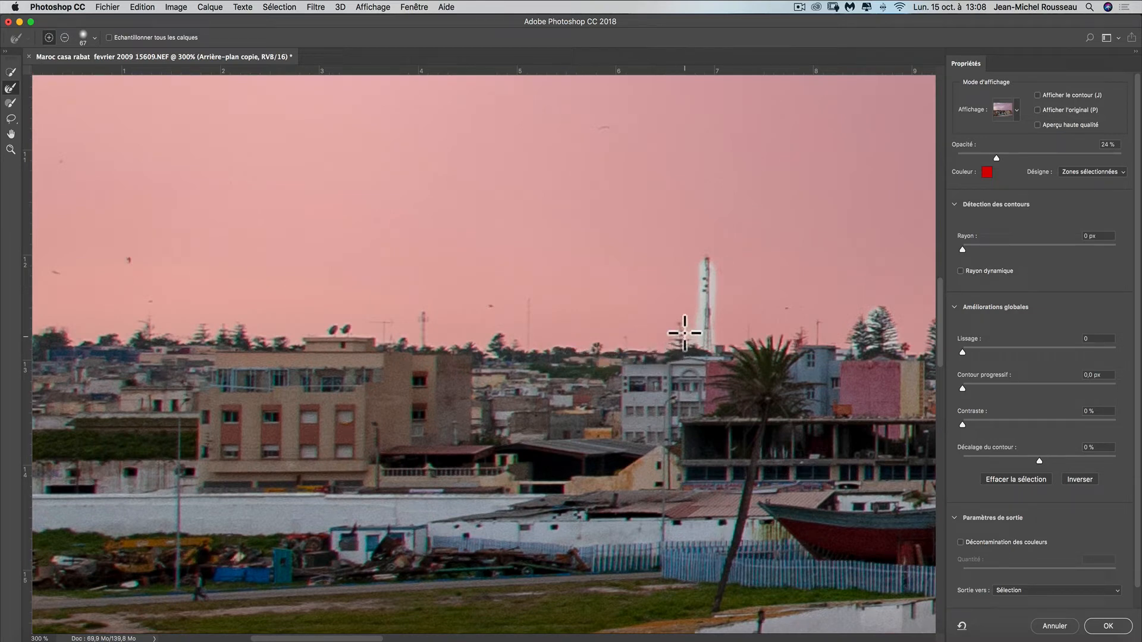
Refine the sky edge around the foot of the lattice mast and the conifers behind the palm tree with the Refine Edge Brush
{"action": "mouse_move", "coordinate": [695, 343]}
{"action": "left_mouse_down"}
{"action": "mouse_move", "coordinate": [714, 268]}
{"action": "mouse_move", "coordinate": [717, 347]}
{"action": "left_mouse_up"}
{"action": "key", "text": "space"}
{"action": "left_click_drag", "start_coordinate": [744, 416], "coordinate": [521, 387]}
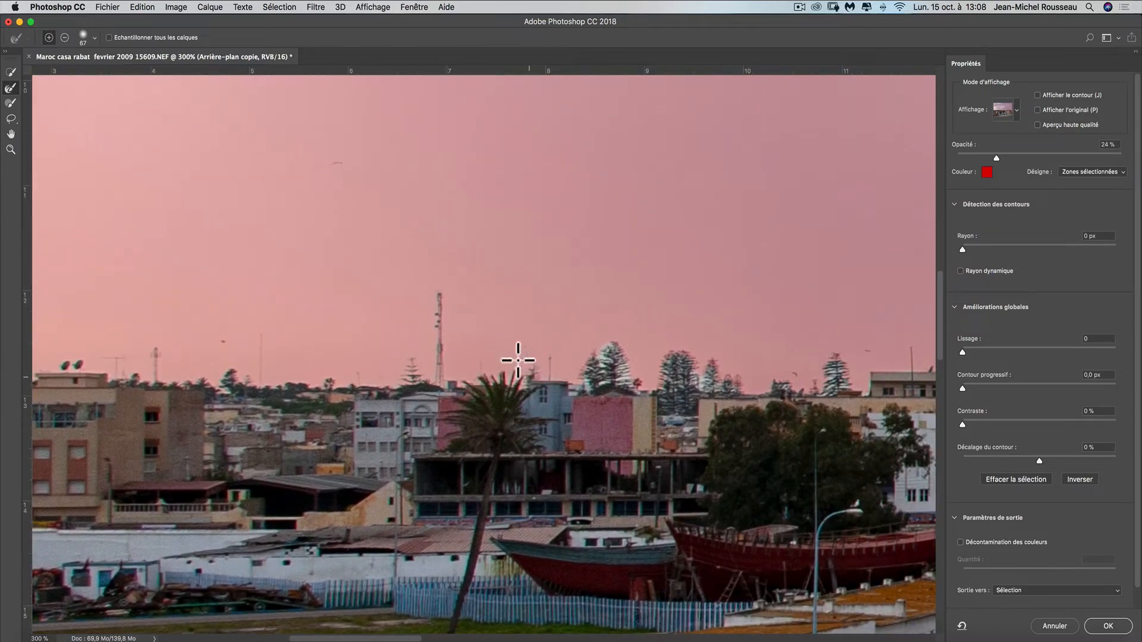
{"action": "key", "text": "space"}
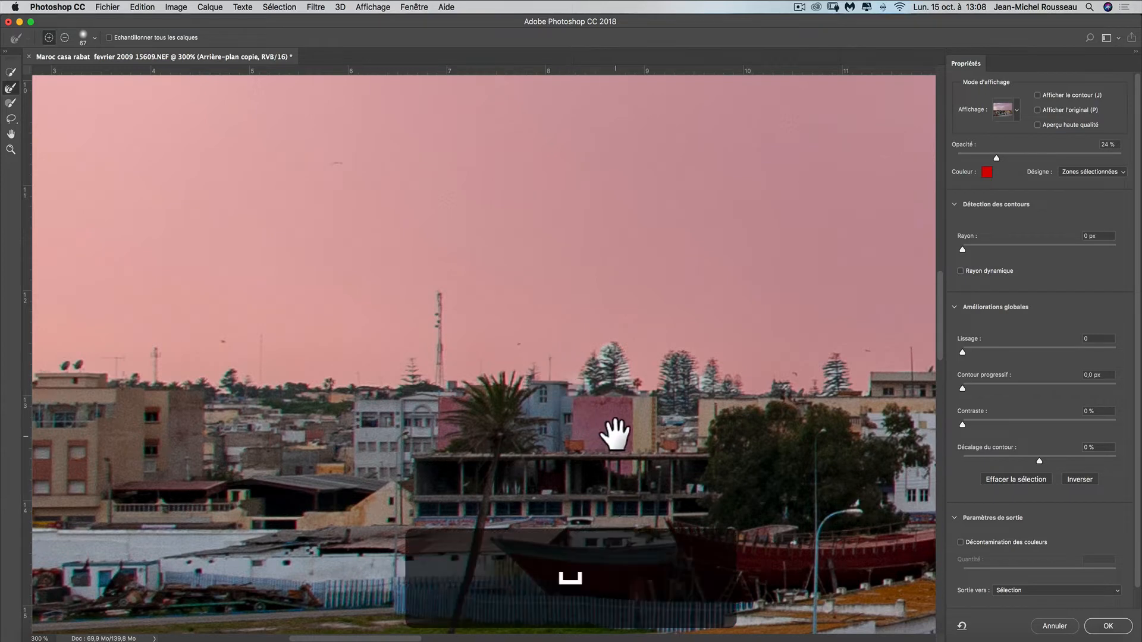
{"action": "left_click_drag", "start_coordinate": [612, 431], "coordinate": [500, 442]}
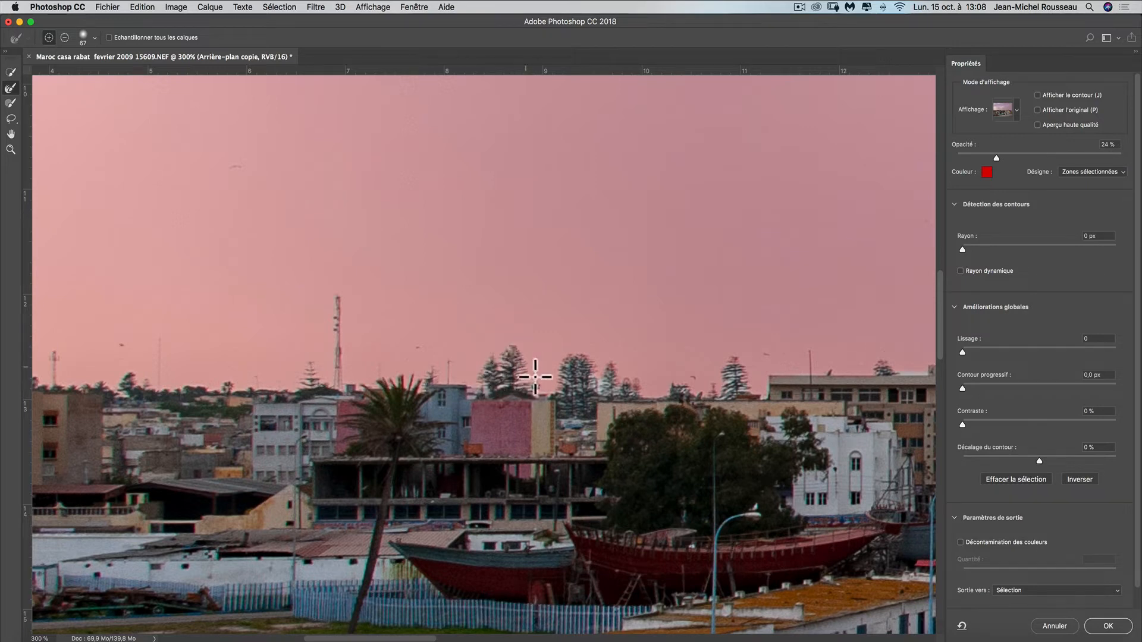
Refine the selection edge along the rooftop trees, around the lighthouse and over the conifers beyond it
{"action": "mouse_move", "coordinate": [658, 313]}
{"action": "left_mouse_down"}
{"action": "mouse_move", "coordinate": [581, 293]}
{"action": "mouse_move", "coordinate": [466, 347]}
{"action": "left_mouse_up"}
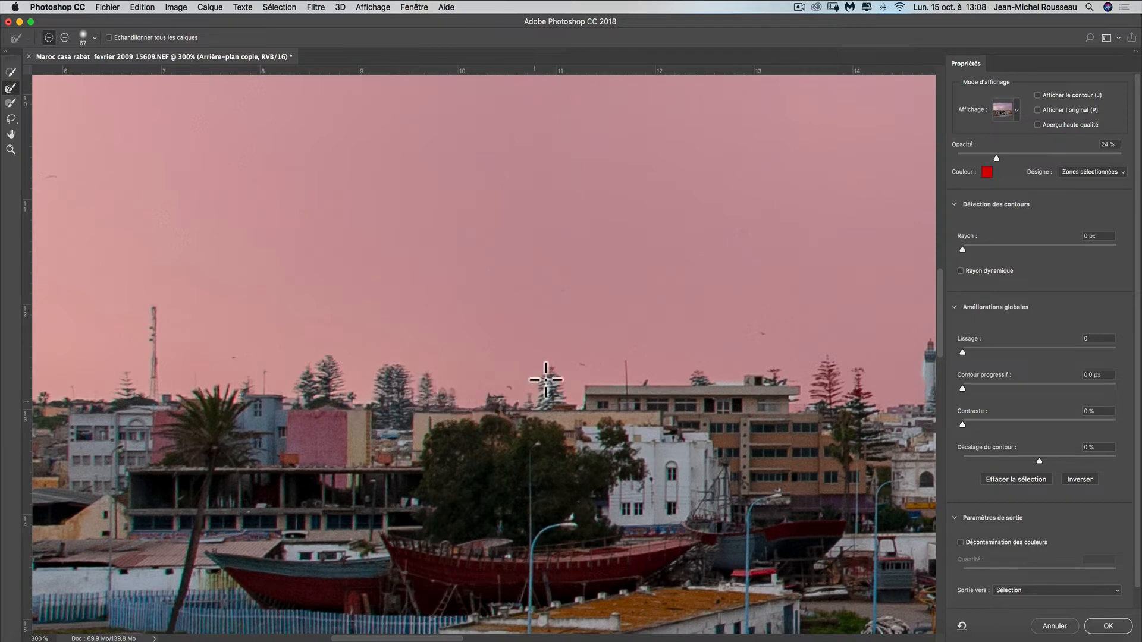
{"action": "left_click_drag", "start_coordinate": [696, 277], "coordinate": [523, 303]}
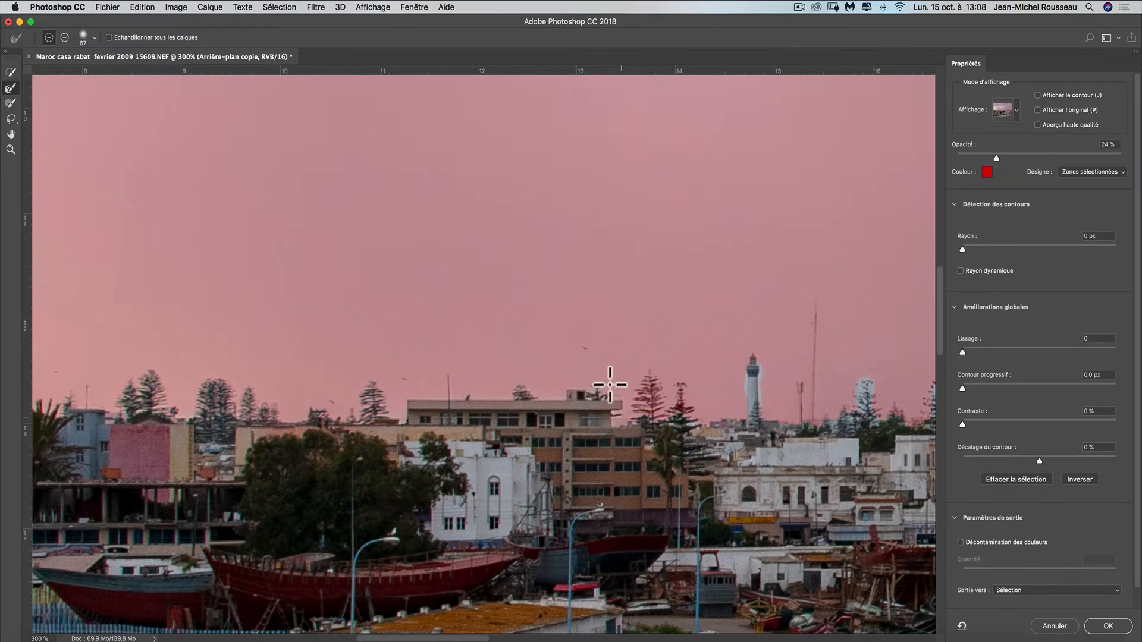
{"action": "left_click_drag", "start_coordinate": [688, 276], "coordinate": [483, 265]}
{"action": "mouse_move", "coordinate": [487, 360]}
{"action": "left_mouse_down"}
{"action": "mouse_move", "coordinate": [476, 405]}
{"action": "mouse_move", "coordinate": [479, 353]}
{"action": "mouse_move", "coordinate": [489, 383]}
{"action": "mouse_move", "coordinate": [507, 386]}
{"action": "mouse_move", "coordinate": [508, 366]}
{"action": "mouse_move", "coordinate": [524, 399]}
{"action": "mouse_move", "coordinate": [583, 389]}
{"action": "mouse_move", "coordinate": [581, 327]}
{"action": "left_mouse_up"}
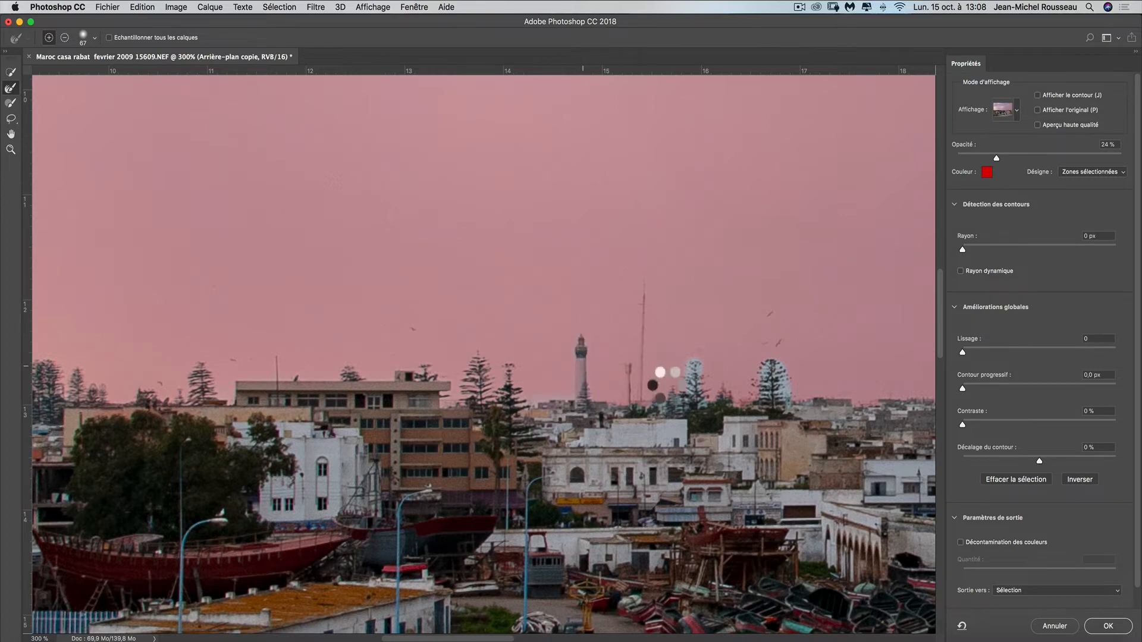
{"action": "mouse_move", "coordinate": [660, 406]}
{"action": "left_mouse_down"}
{"action": "mouse_move", "coordinate": [700, 359]}
{"action": "mouse_move", "coordinate": [705, 398]}
{"action": "left_mouse_up"}
{"action": "mouse_move", "coordinate": [779, 377]}
{"action": "left_mouse_down"}
{"action": "mouse_move", "coordinate": [769, 387]}
{"action": "mouse_move", "coordinate": [785, 392]}
{"action": "mouse_move", "coordinate": [779, 356]}
{"action": "mouse_move", "coordinate": [803, 306]}
{"action": "mouse_move", "coordinate": [571, 288]}
{"action": "mouse_move", "coordinate": [528, 265]}
{"action": "left_mouse_up"}
{"action": "key", "text": "space"}
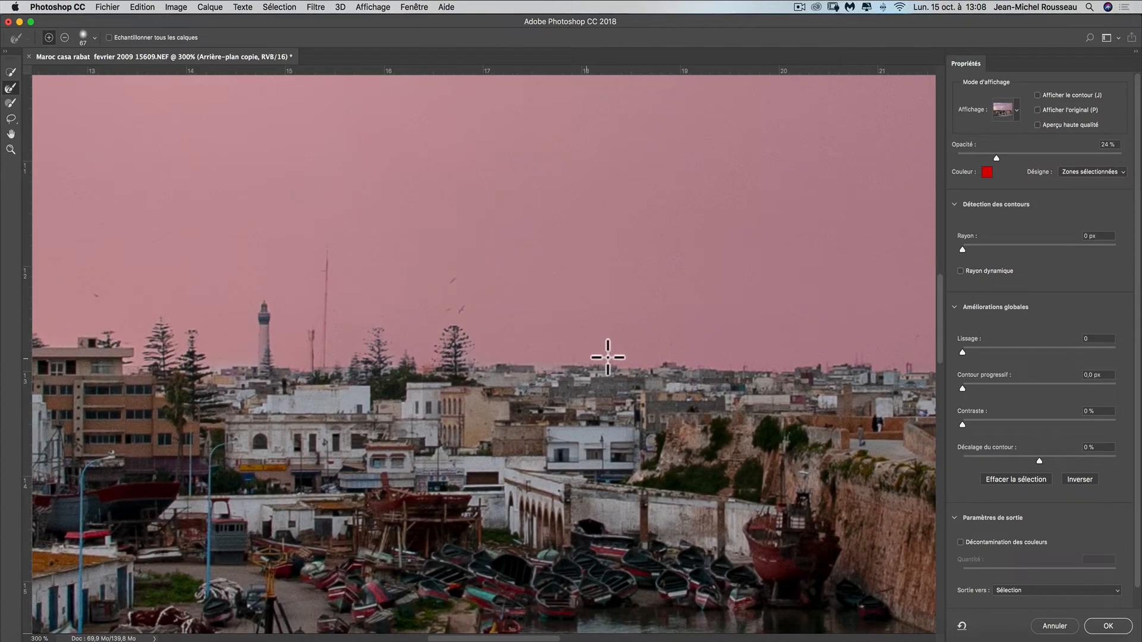
Check the distant city skyline and refine the selection around the short antenna beside the lighthouse
{"action": "key", "text": "space"}
{"action": "mouse_move", "coordinate": [741, 257]}
{"action": "left_mouse_down"}
{"action": "mouse_move", "coordinate": [716, 273]}
{"action": "mouse_move", "coordinate": [507, 288]}
{"action": "mouse_move", "coordinate": [500, 375]}
{"action": "left_mouse_up"}
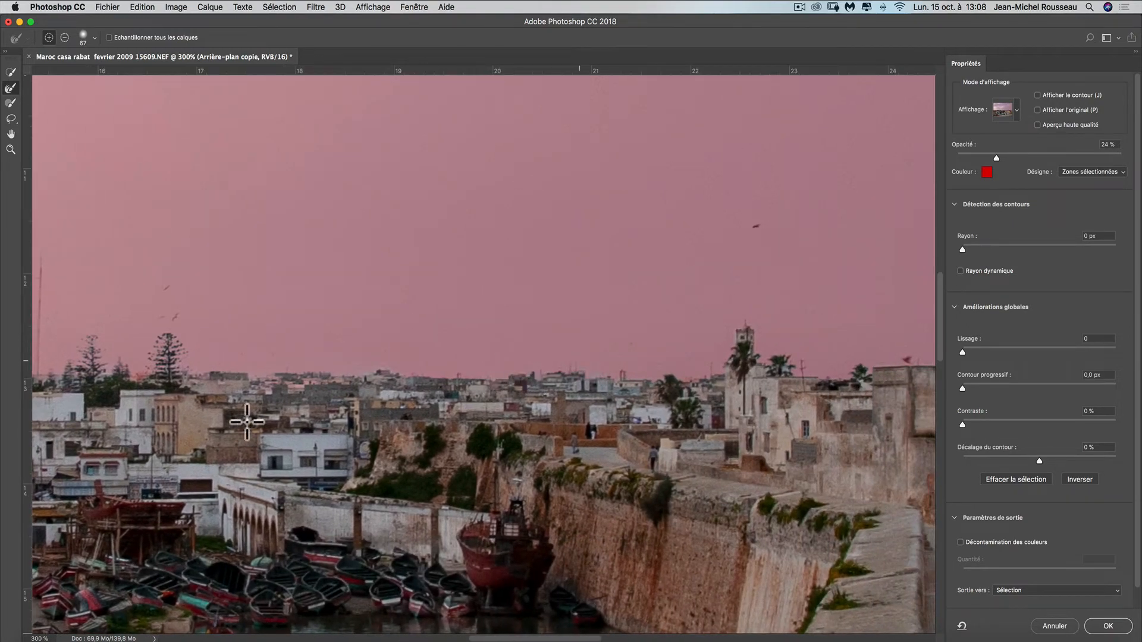
{"action": "key", "text": "space"}
{"action": "left_click_drag", "start_coordinate": [259, 410], "coordinate": [445, 345]}
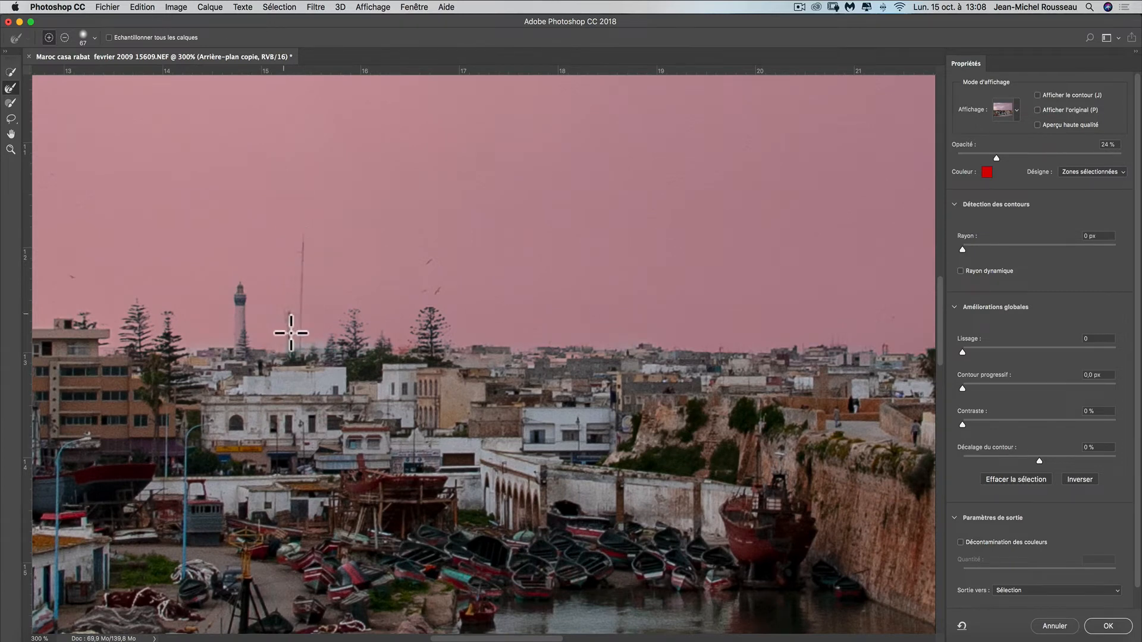
Refine the selection edge around the square tower with palm trees above the ramparts
{"action": "key", "text": "space"}
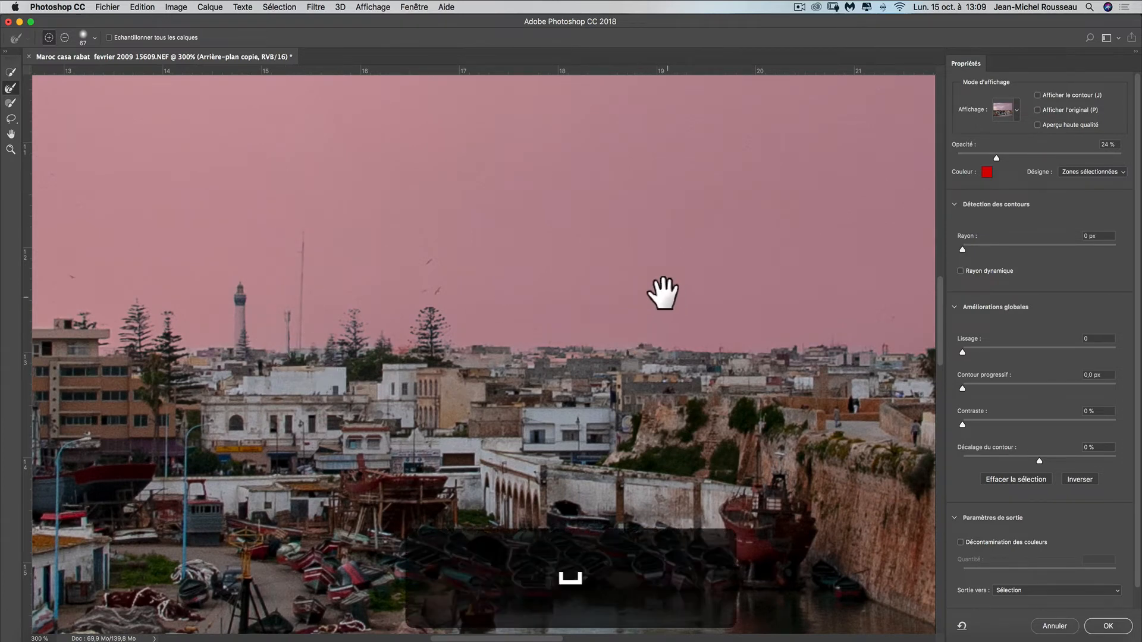
{"action": "left_click_drag", "start_coordinate": [662, 291], "coordinate": [354, 318]}
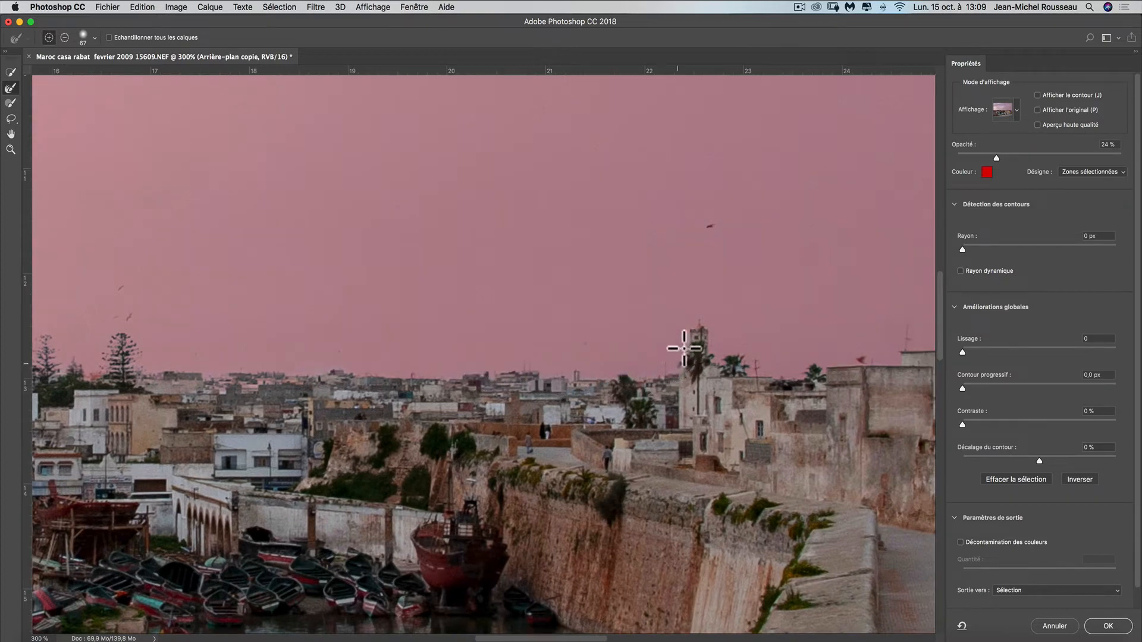
{"action": "key", "text": "space"}
{"action": "mouse_move", "coordinate": [803, 304]}
{"action": "left_mouse_down"}
{"action": "mouse_move", "coordinate": [701, 298]}
{"action": "mouse_move", "coordinate": [530, 329]}
{"action": "left_mouse_up"}
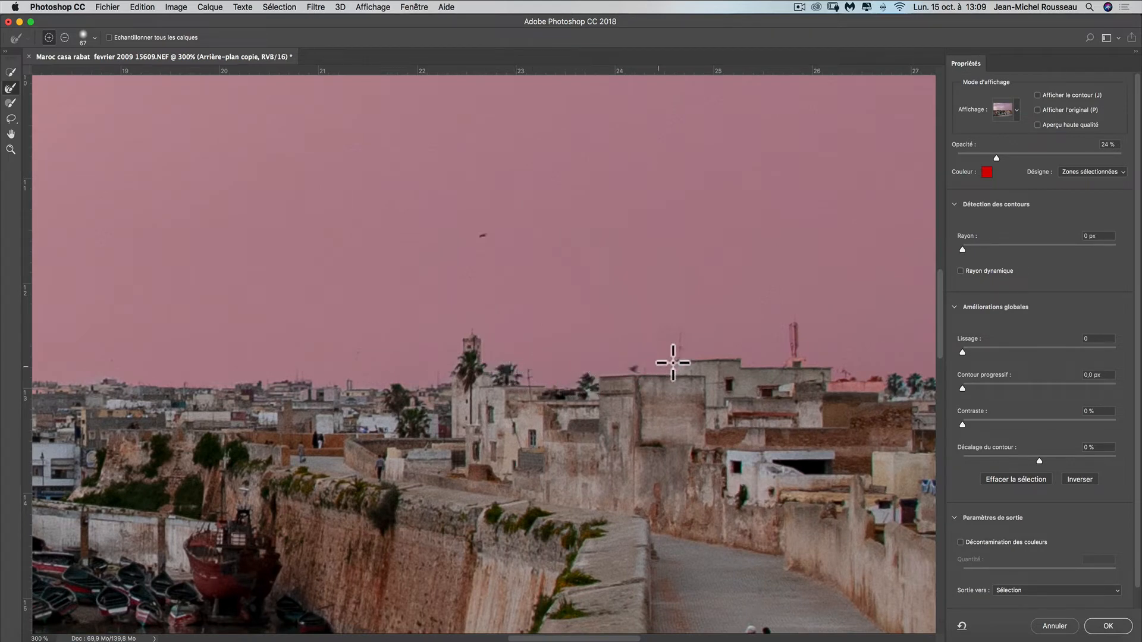
Refine the edge around the rooftop antenna and row of palms, and beside the red-roofed tower over its palm and aerial
{"action": "key", "text": "space"}
{"action": "mouse_move", "coordinate": [752, 257]}
{"action": "left_mouse_down"}
{"action": "mouse_move", "coordinate": [516, 281]}
{"action": "mouse_move", "coordinate": [388, 272]}
{"action": "left_mouse_up"}
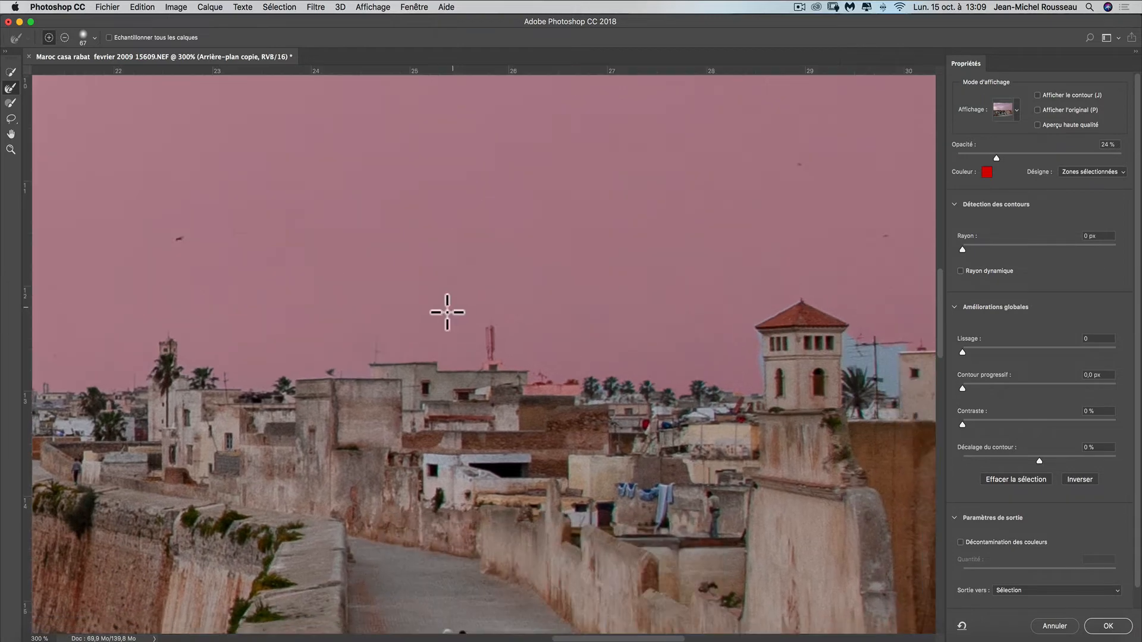
{"action": "mouse_move", "coordinate": [484, 363]}
{"action": "left_mouse_down"}
{"action": "mouse_move", "coordinate": [494, 329]}
{"action": "mouse_move", "coordinate": [541, 378]}
{"action": "mouse_move", "coordinate": [531, 392]}
{"action": "mouse_move", "coordinate": [562, 391]}
{"action": "mouse_move", "coordinate": [568, 376]}
{"action": "mouse_move", "coordinate": [643, 379]}
{"action": "left_mouse_up"}
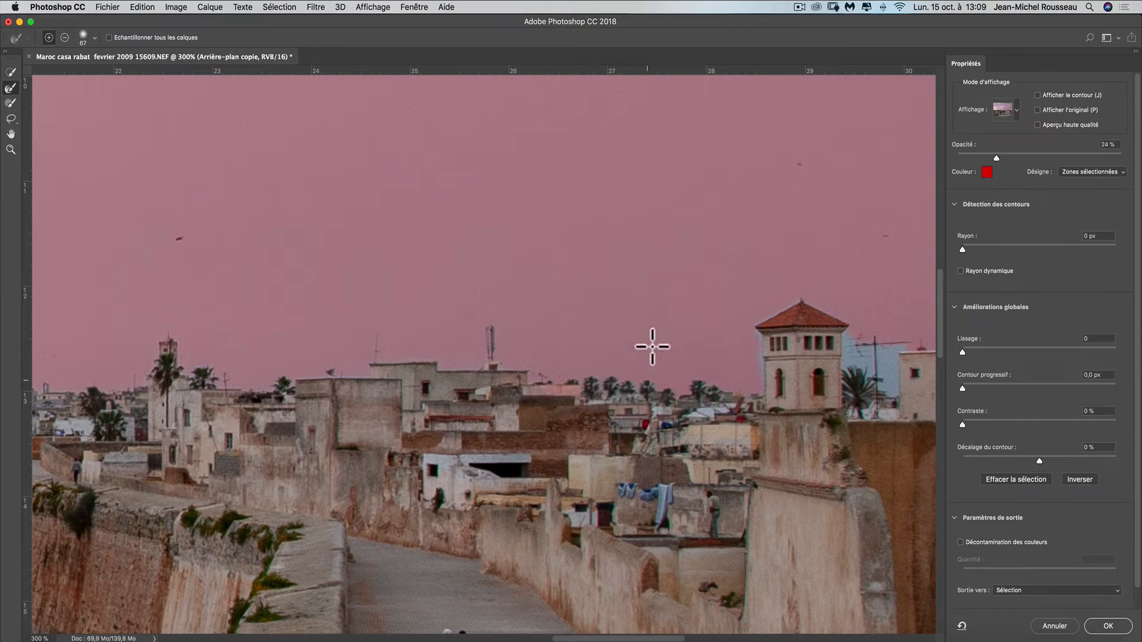
{"action": "key", "text": "space"}
{"action": "left_click_drag", "start_coordinate": [716, 321], "coordinate": [463, 305]}
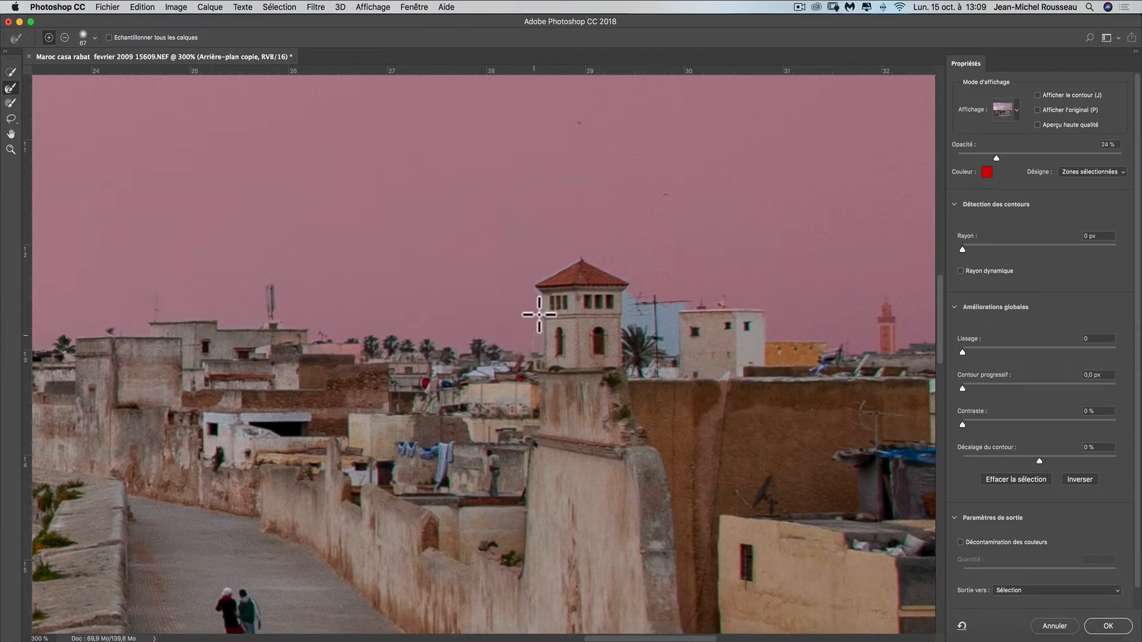
{"action": "mouse_move", "coordinate": [635, 274]}
{"action": "left_mouse_down"}
{"action": "mouse_move", "coordinate": [654, 363]}
{"action": "mouse_move", "coordinate": [670, 306]}
{"action": "mouse_move", "coordinate": [661, 342]}
{"action": "left_mouse_up"}
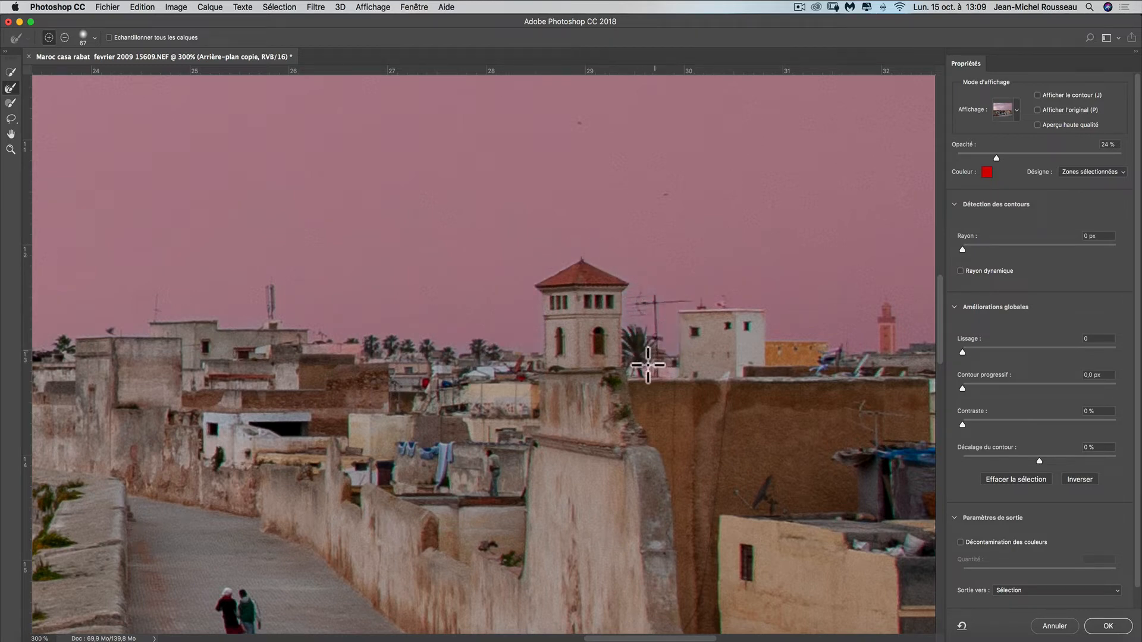
Refine the selection around the distant minaret and along the rooftops up to the photo's right edge
{"action": "key", "text": "space"}
{"action": "left_click_drag", "start_coordinate": [778, 260], "coordinate": [515, 257]}
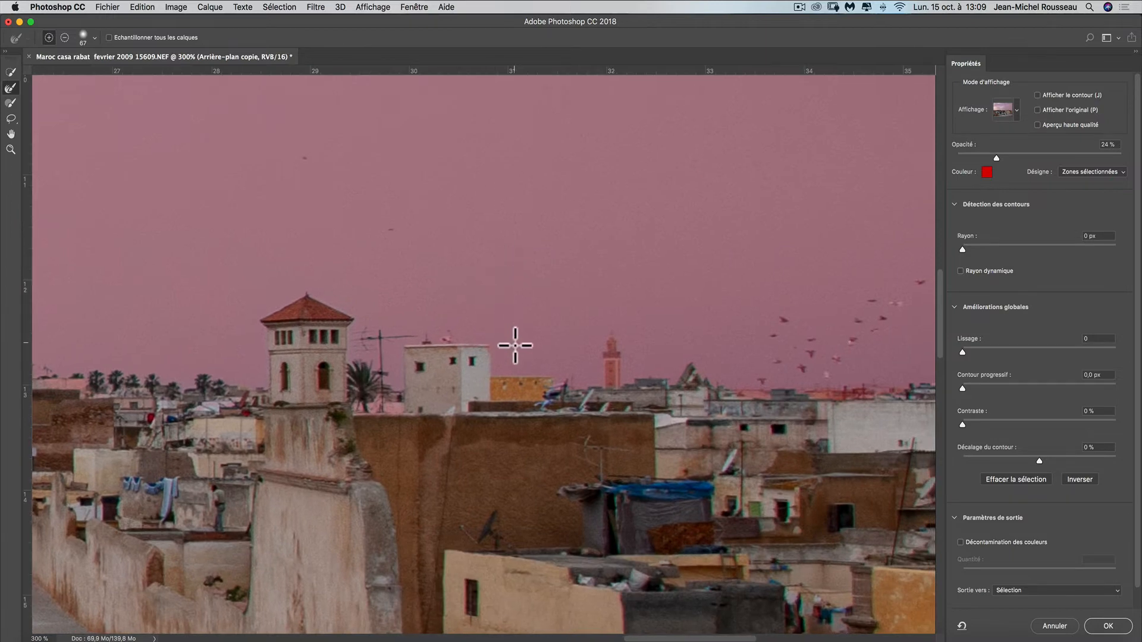
{"action": "left_click_drag", "start_coordinate": [608, 389], "coordinate": [614, 345]}
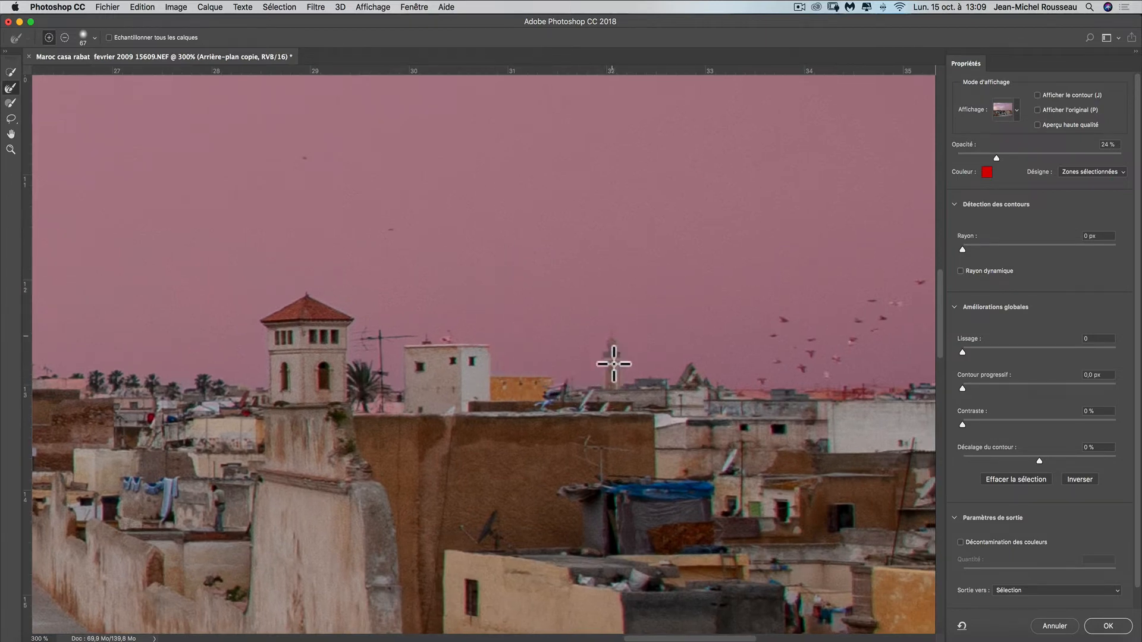
{"action": "key", "text": "space"}
{"action": "left_click_drag", "start_coordinate": [694, 293], "coordinate": [476, 281]}
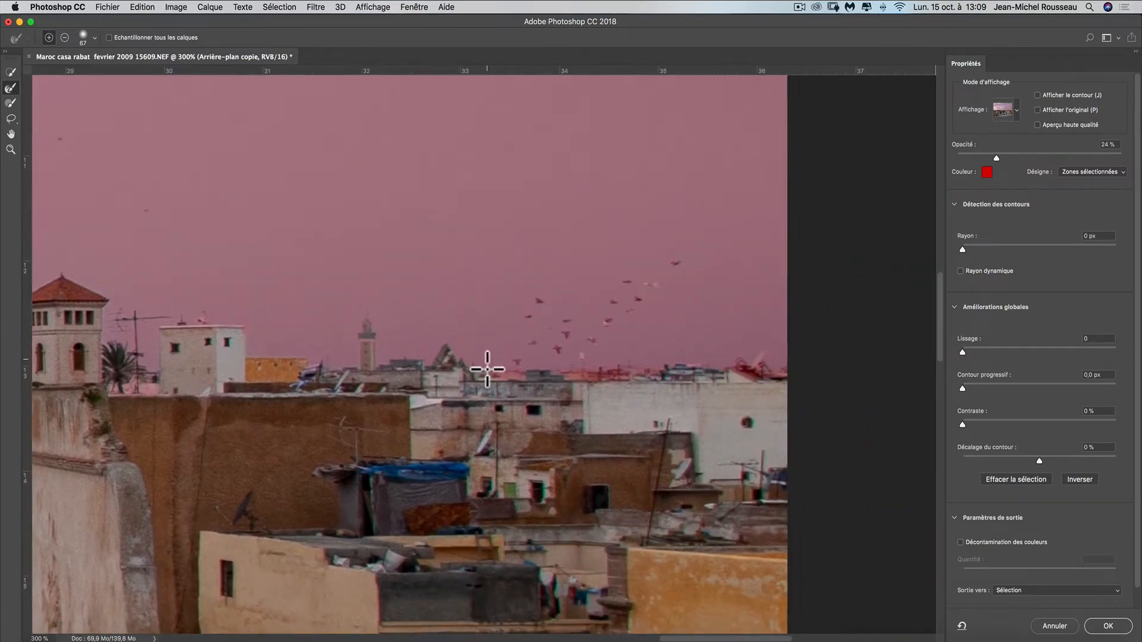
{"action": "left_click_drag", "start_coordinate": [477, 377], "coordinate": [790, 373]}
Output the refined sky selection as a layer mask (Masque de fusion) on the duplicated layer
{"action": "left_click", "coordinate": [1074, 590]}
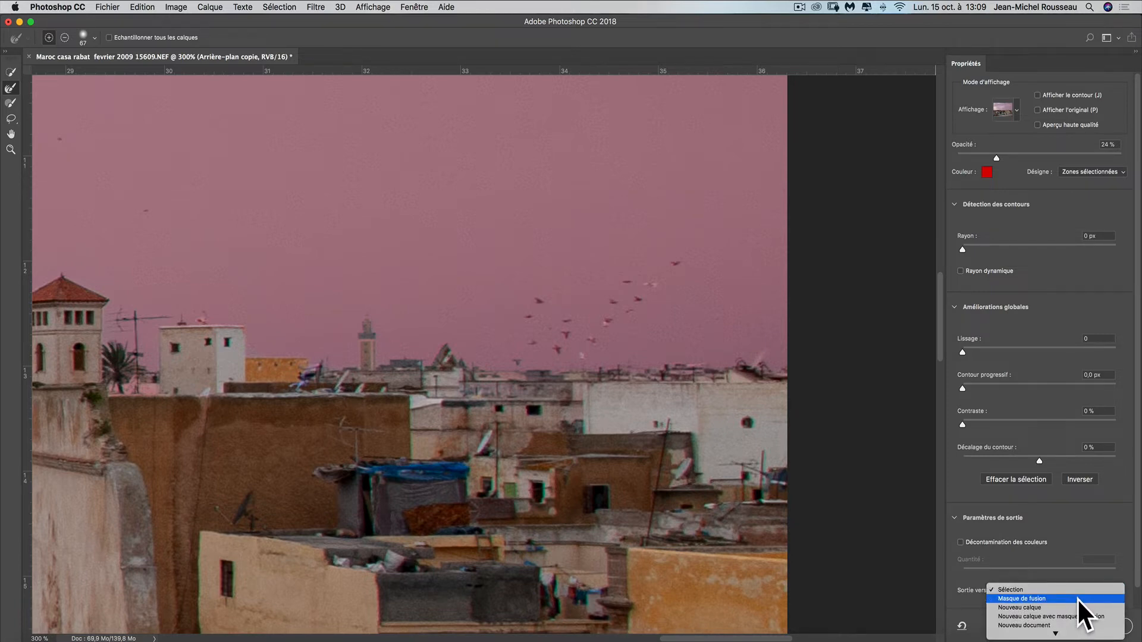
{"action": "left_click", "coordinate": [1078, 599]}
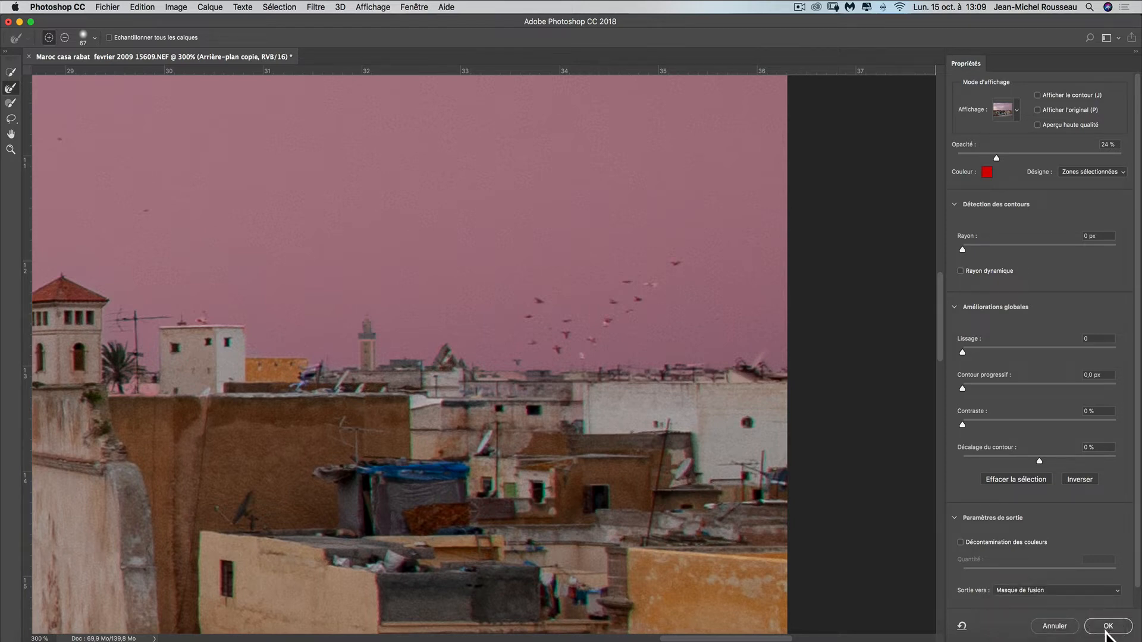
{"action": "left_click", "coordinate": [1108, 626]}
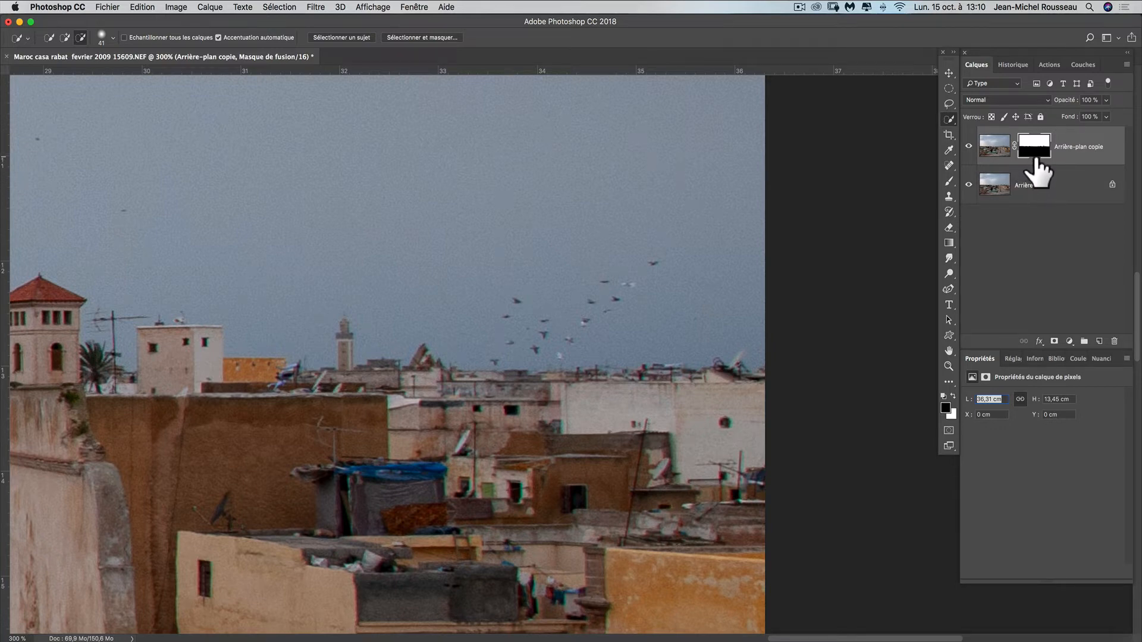
Display the layer mask alone and examine its edge along the skyline, from the minaret back to the lattice mast
{"action": "key", "text": "alt"}
{"action": "key", "text": "alt"}
{"action": "left_click_drag", "start_coordinate": [1036, 146], "coordinate": [1038, 156]}
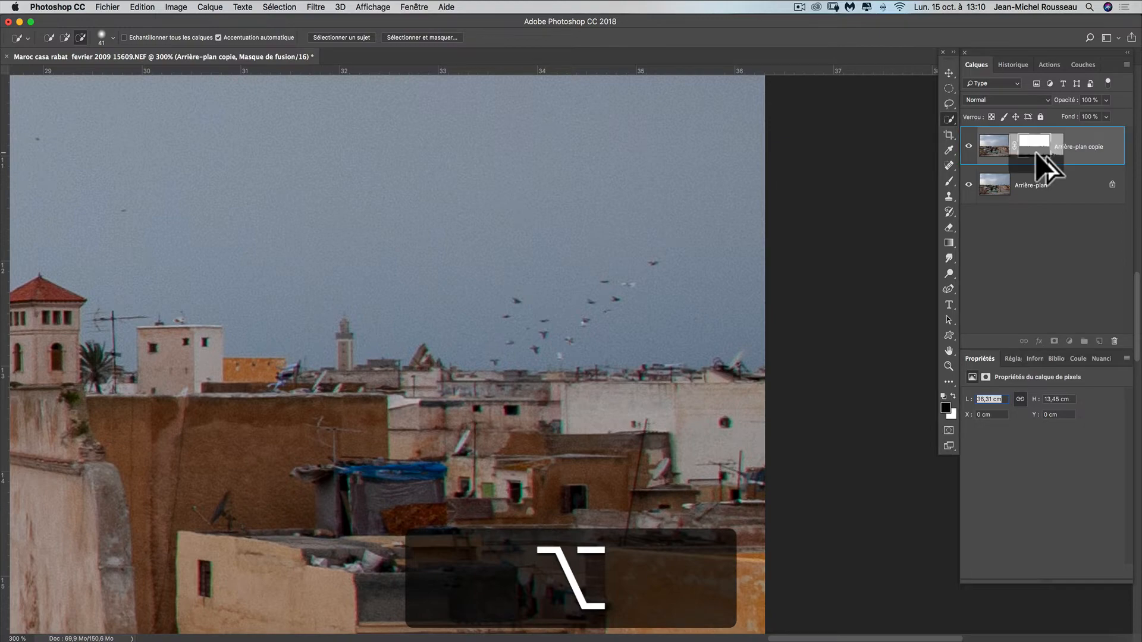
{"action": "left_click", "coordinate": [1035, 153], "text": "alt"}
{"action": "key", "text": "space"}
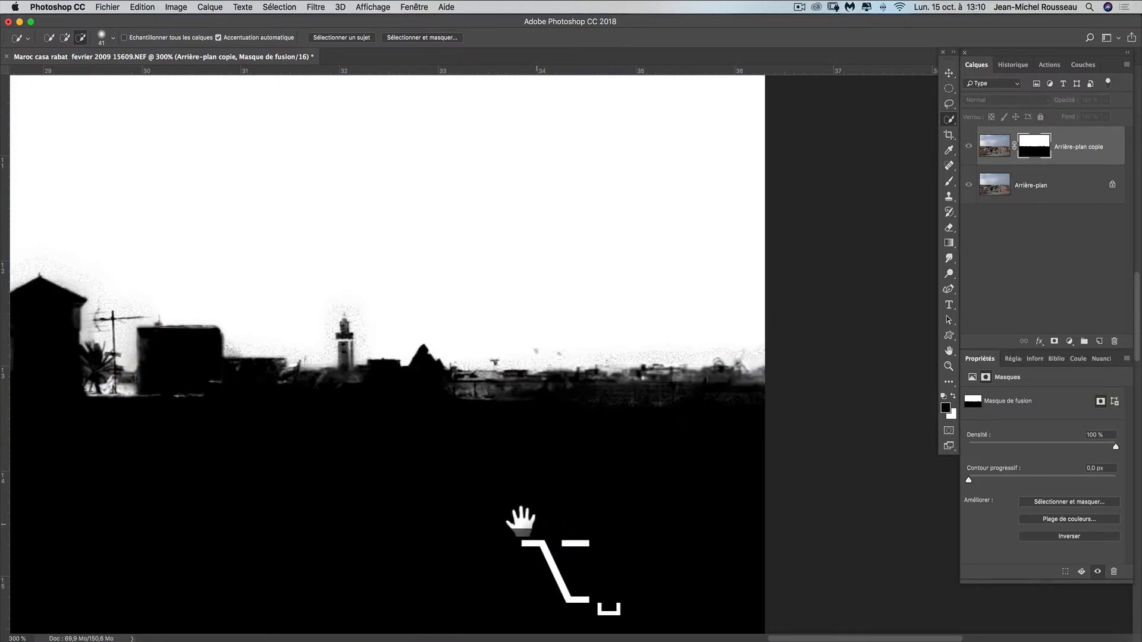
{"action": "left_click_drag", "start_coordinate": [523, 528], "coordinate": [693, 526]}
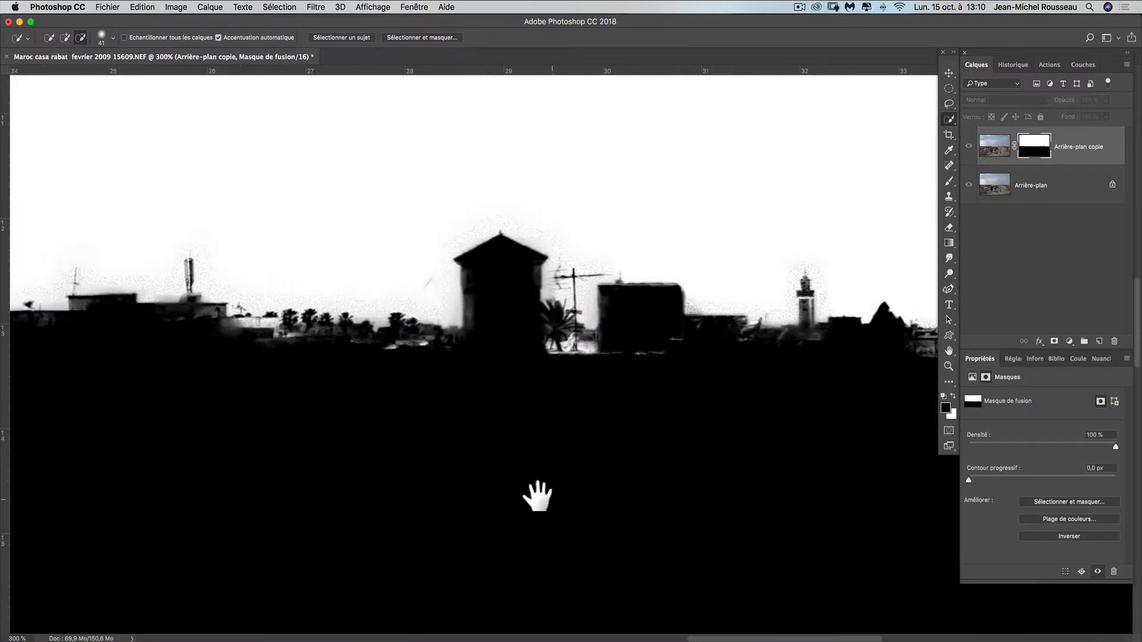
{"action": "left_click_drag", "start_coordinate": [459, 446], "coordinate": [696, 449]}
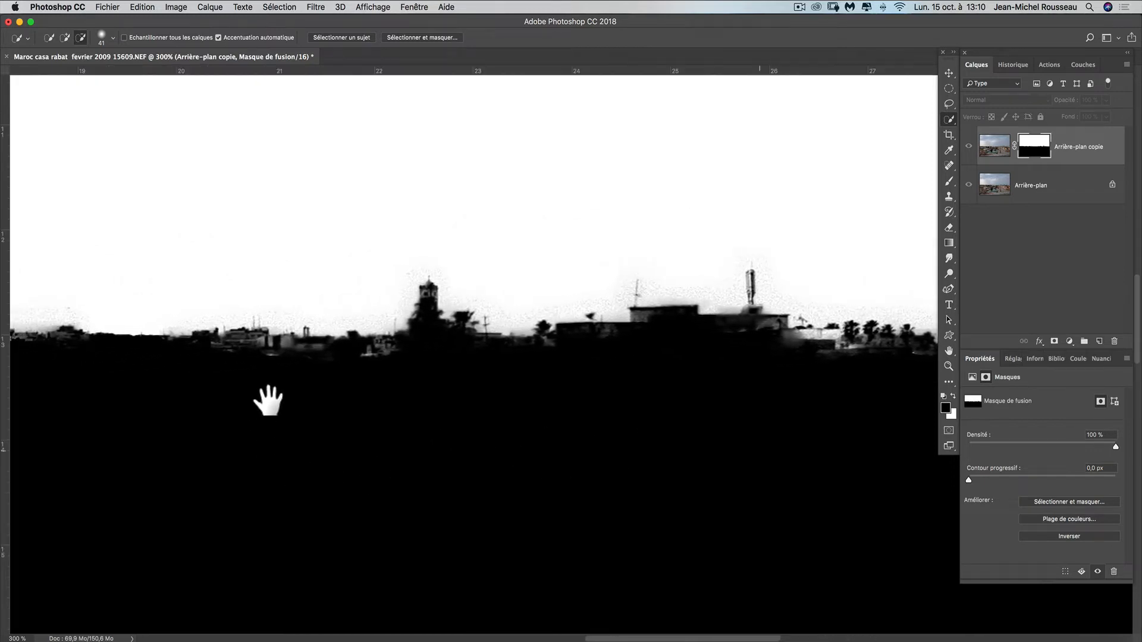
{"action": "left_click_drag", "start_coordinate": [268, 400], "coordinate": [470, 410]}
{"action": "left_click_drag", "start_coordinate": [339, 410], "coordinate": [507, 421]}
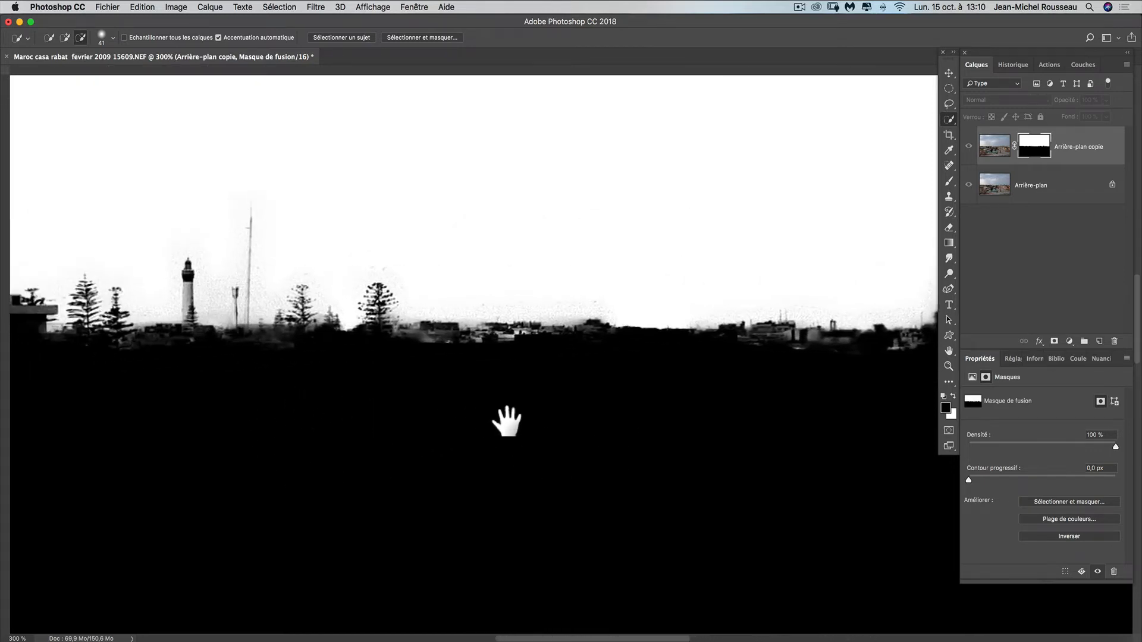
{"action": "left_click_drag", "start_coordinate": [227, 452], "coordinate": [500, 433]}
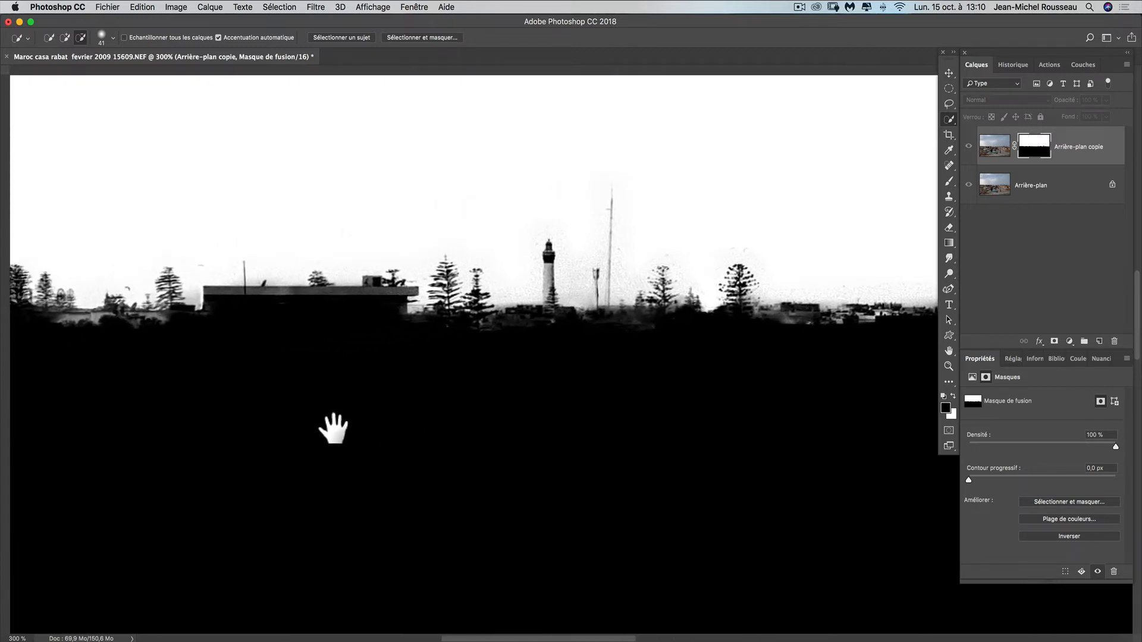
{"action": "left_click_drag", "start_coordinate": [286, 402], "coordinate": [452, 432]}
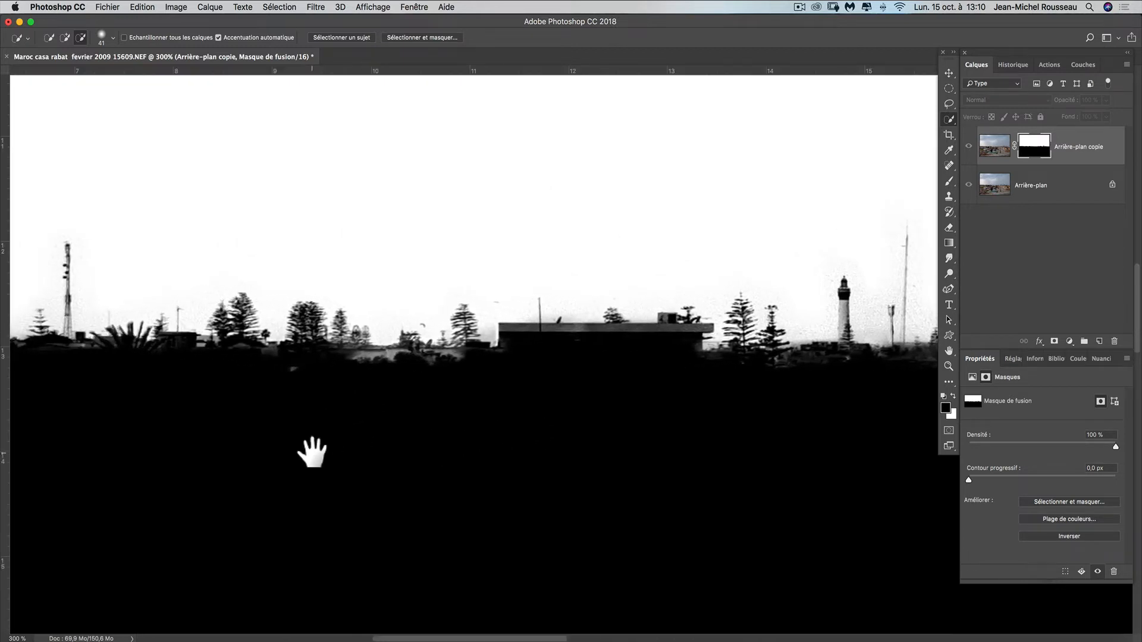
{"action": "left_click_drag", "start_coordinate": [311, 454], "coordinate": [423, 449]}
{"action": "key", "text": "super+r"}
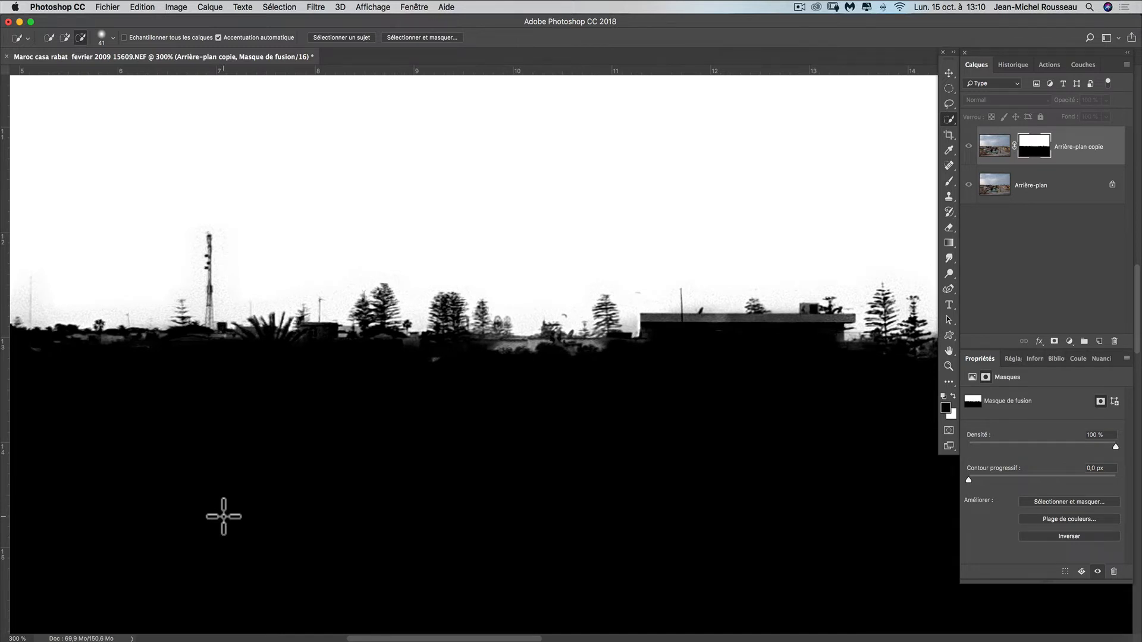
{"action": "key", "text": "space"}
{"action": "left_click_drag", "start_coordinate": [283, 441], "coordinate": [314, 448]}
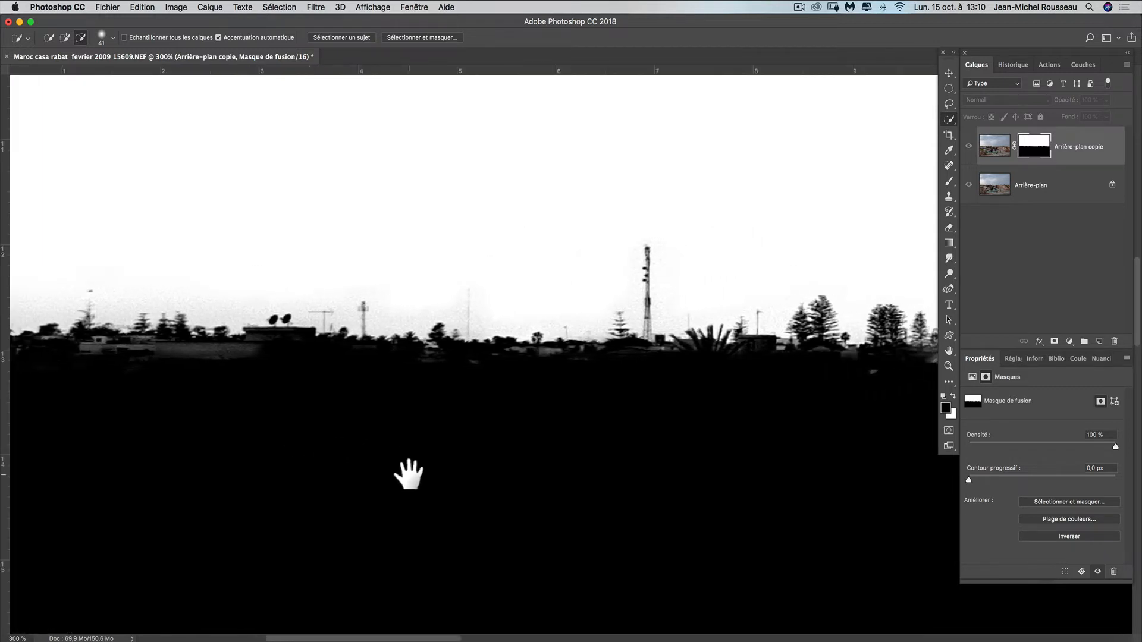
{"action": "left_click_drag", "start_coordinate": [405, 474], "coordinate": [361, 459]}
{"action": "key", "text": "super+r"}
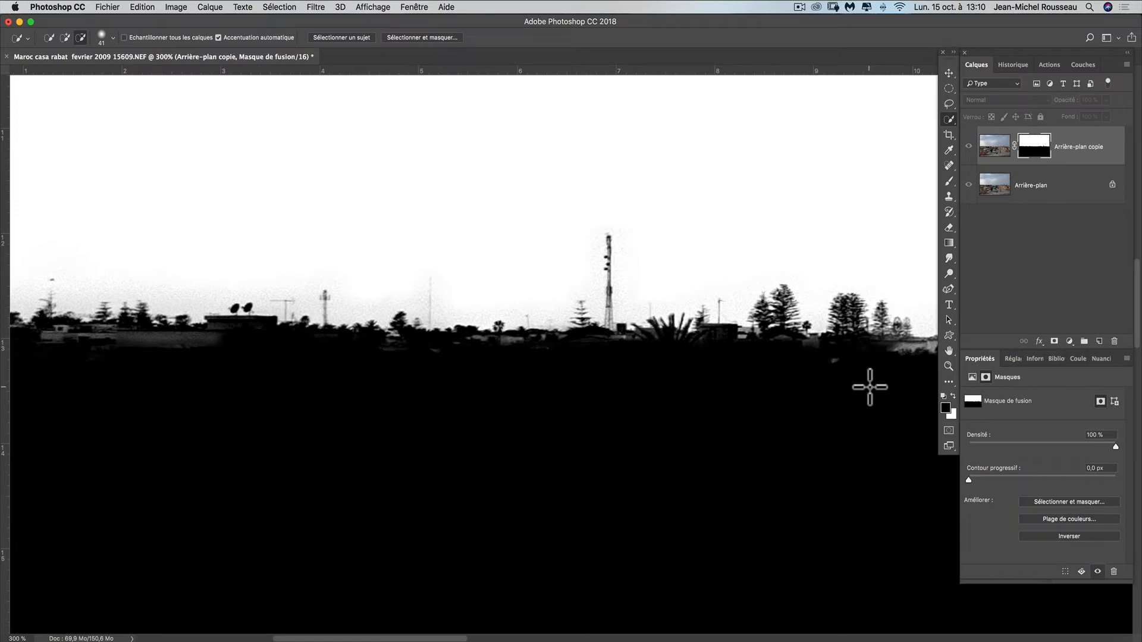
Examine the mask's detail around the lattice mast and palm tree at 800% zoom
{"action": "key", "text": "super+plus"}
{"action": "key", "text": "super+plus"}
{"action": "key", "text": "super+plus"}
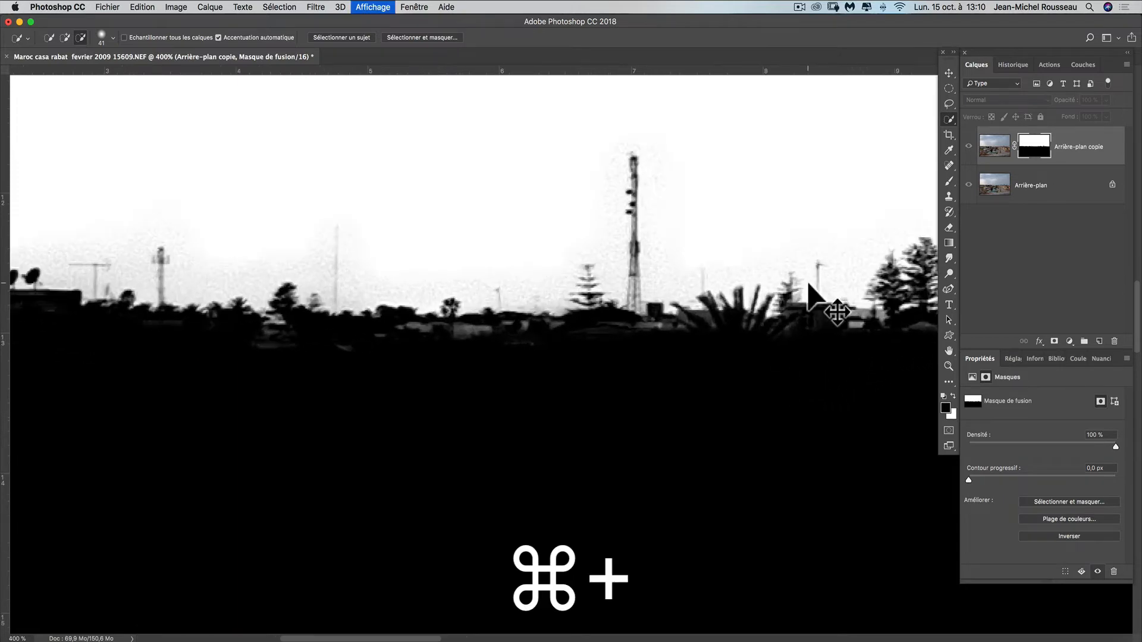
{"action": "key", "text": "super+plus"}
{"action": "key", "text": "super+r"}
{"action": "key", "text": "space"}
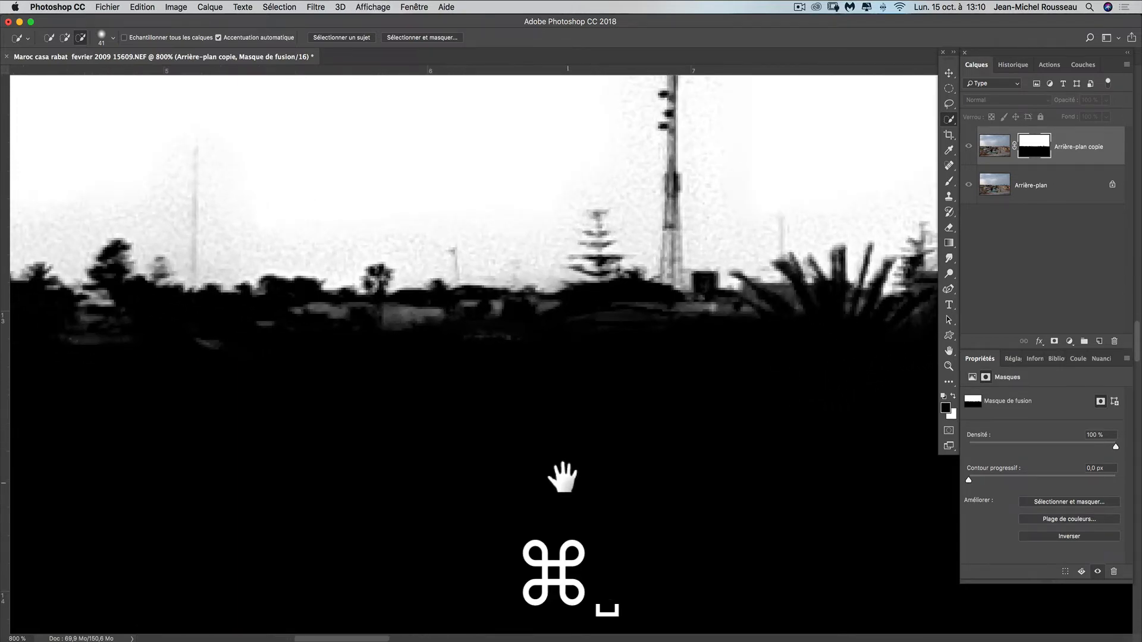
{"action": "left_click_drag", "start_coordinate": [575, 464], "coordinate": [547, 535]}
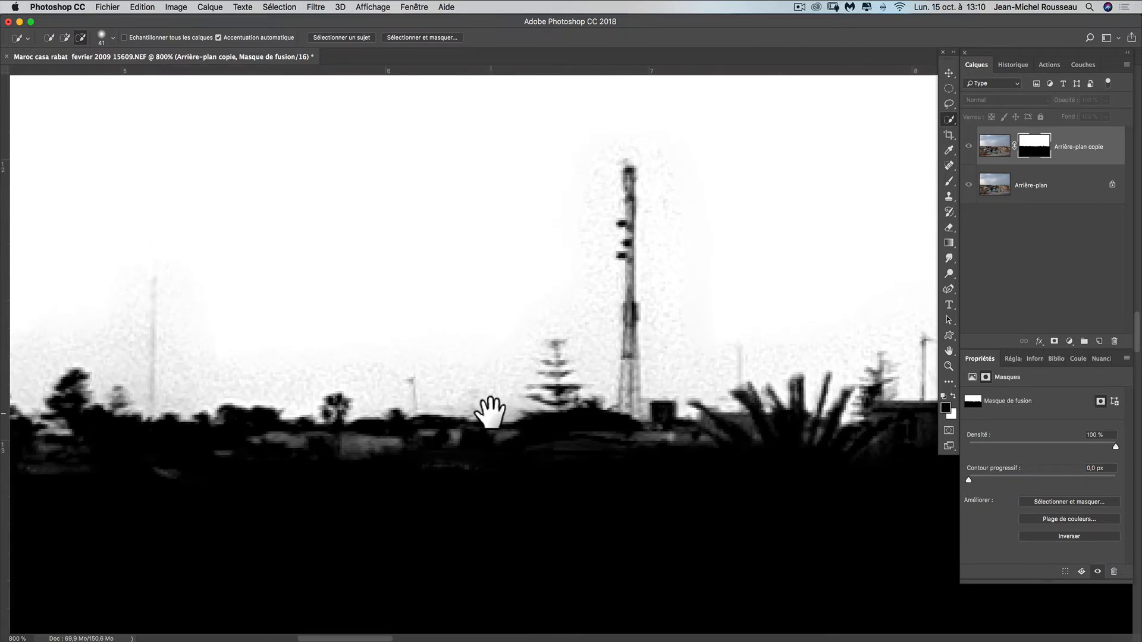
Examine the mask's edge in a wider view of the skyline, from the lattice mast to the photo's left border
{"action": "key", "text": "super+r"}
{"action": "key", "text": "super"}
{"action": "key", "text": "super+minus"}
{"action": "key", "text": "super+minus"}
{"action": "key", "text": "super+minus"}
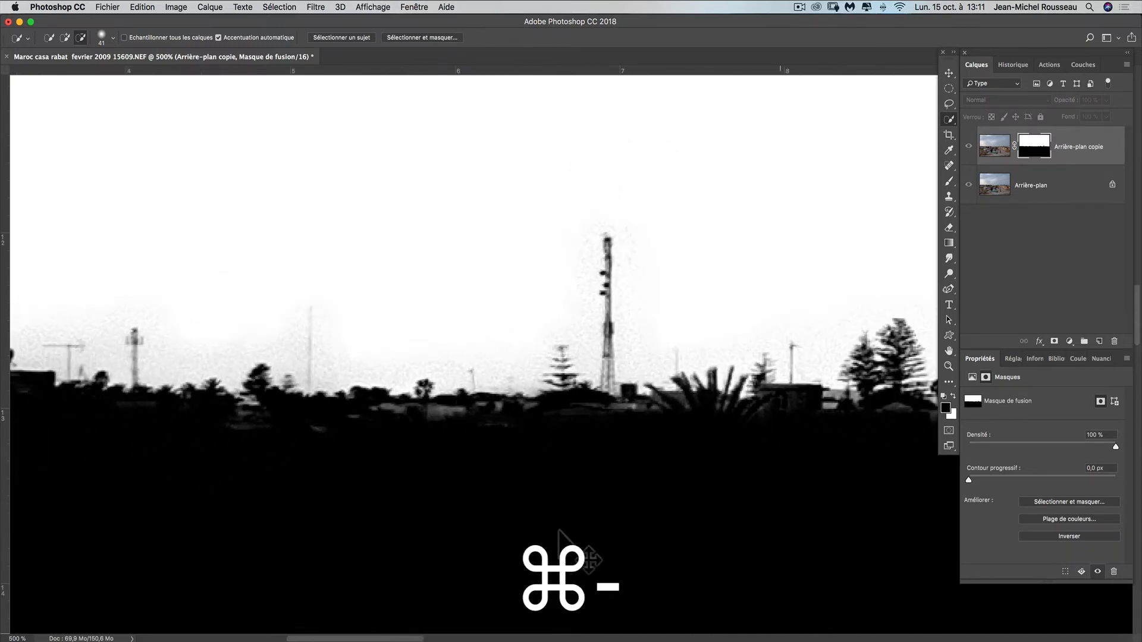
{"action": "key", "text": "super+minus"}
{"action": "key", "text": "super+minus"}
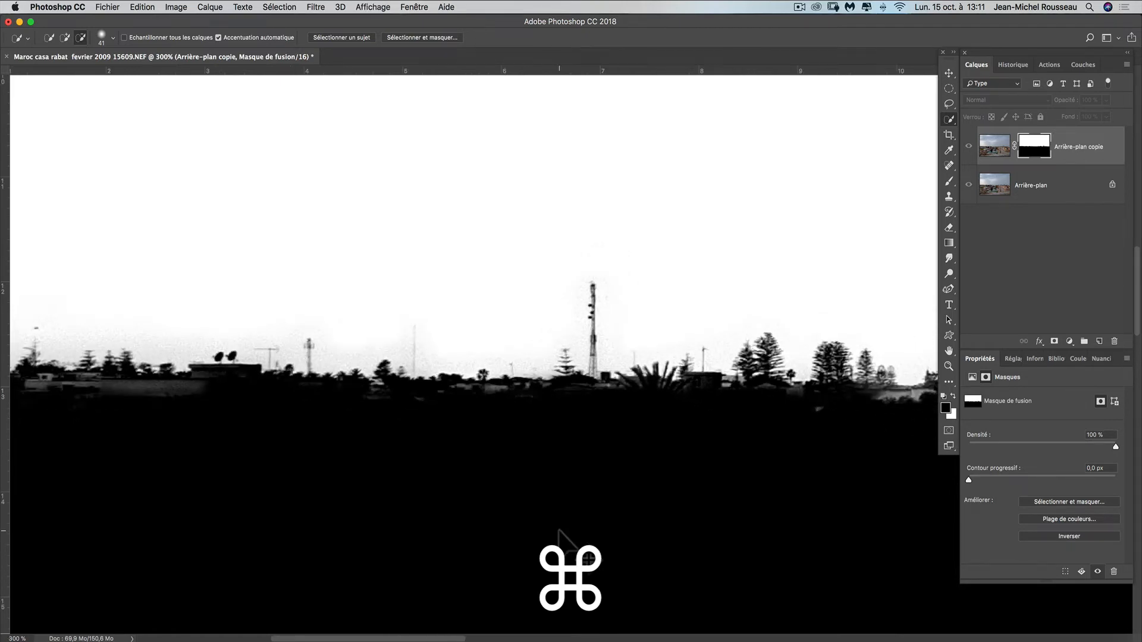
{"action": "key", "text": "super+minus"}
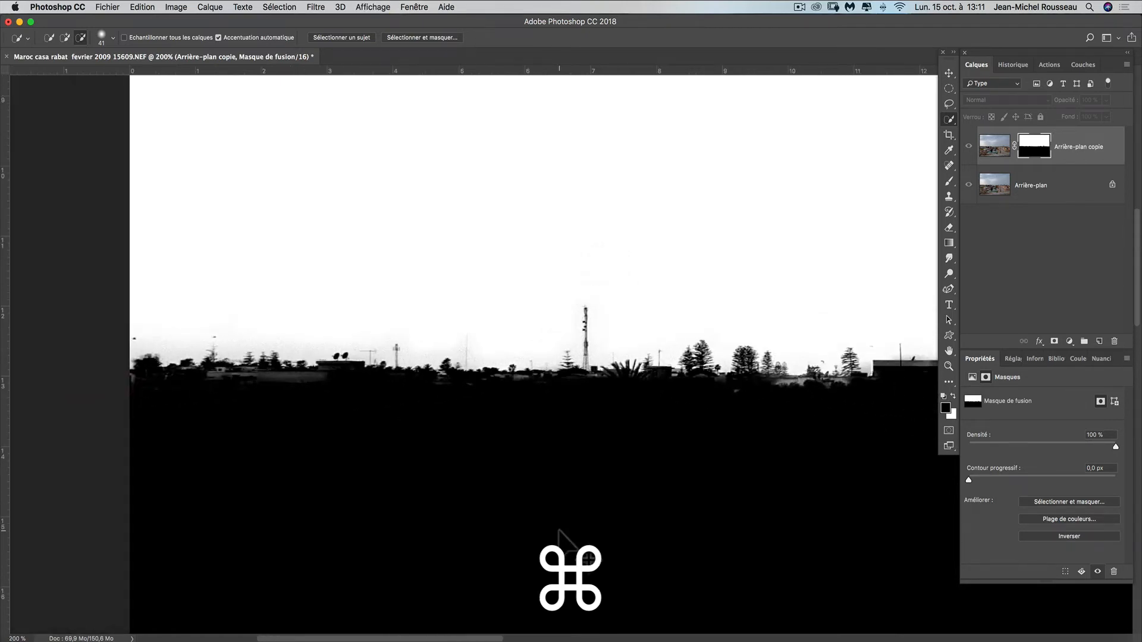
{"action": "key", "text": "space"}
{"action": "left_click_drag", "start_coordinate": [352, 446], "coordinate": [614, 479]}
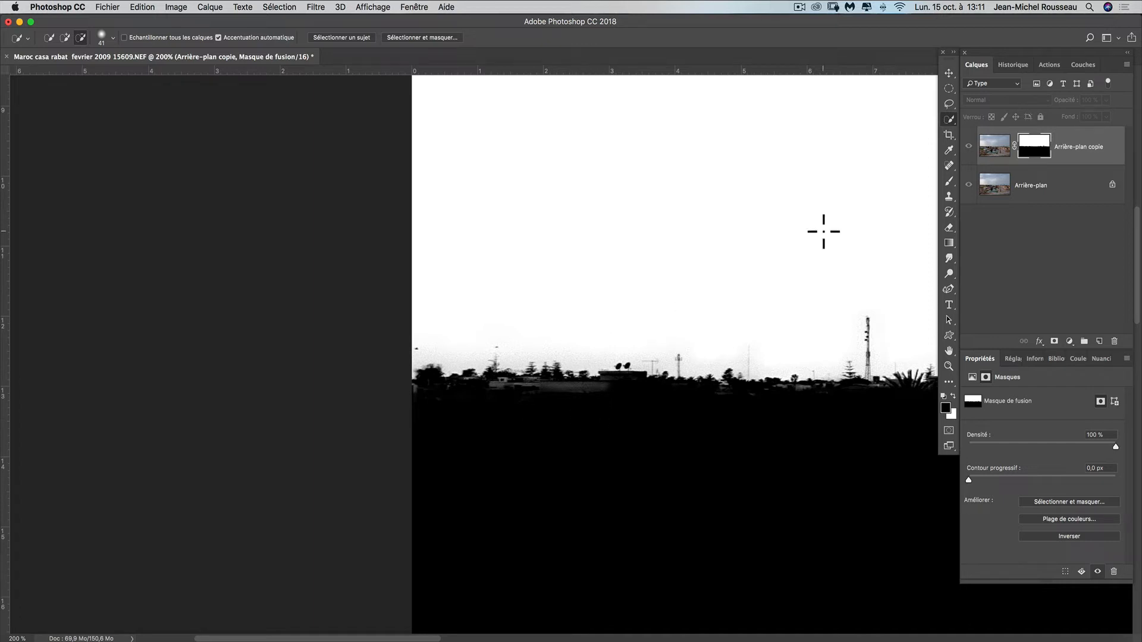
Open the Levels adjustment (Niveaux) for the layer mask
{"action": "key", "text": "super+plus"}
{"action": "key", "text": "super+plus"}
{"action": "key", "text": "super+plus"}
{"action": "key", "text": "super+plus"}
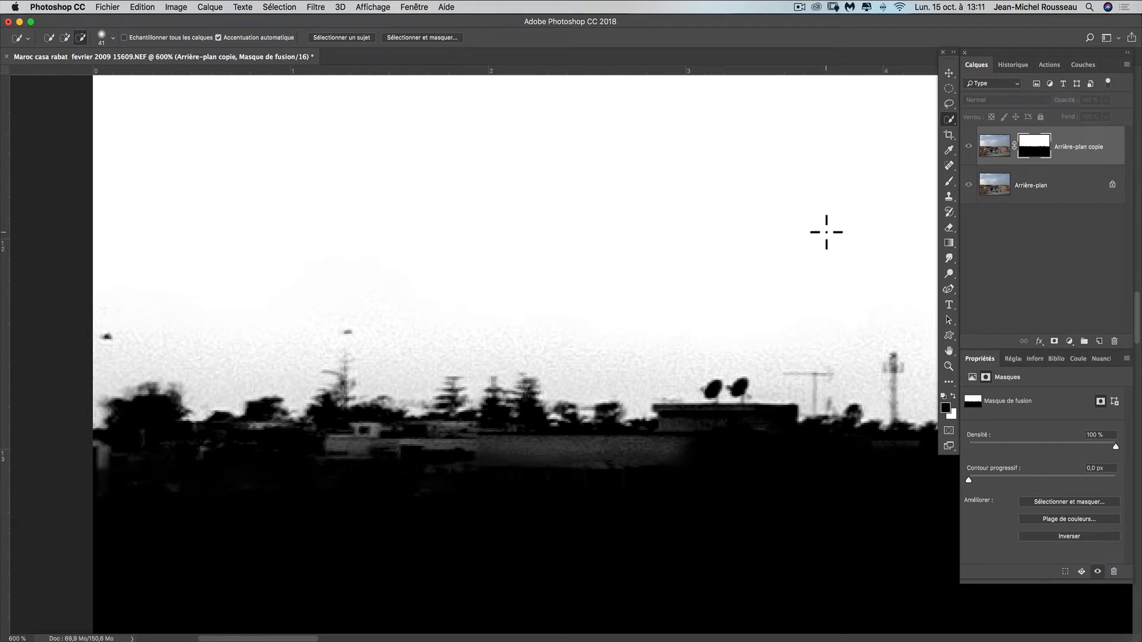
{"action": "left_click", "coordinate": [167, 6]}
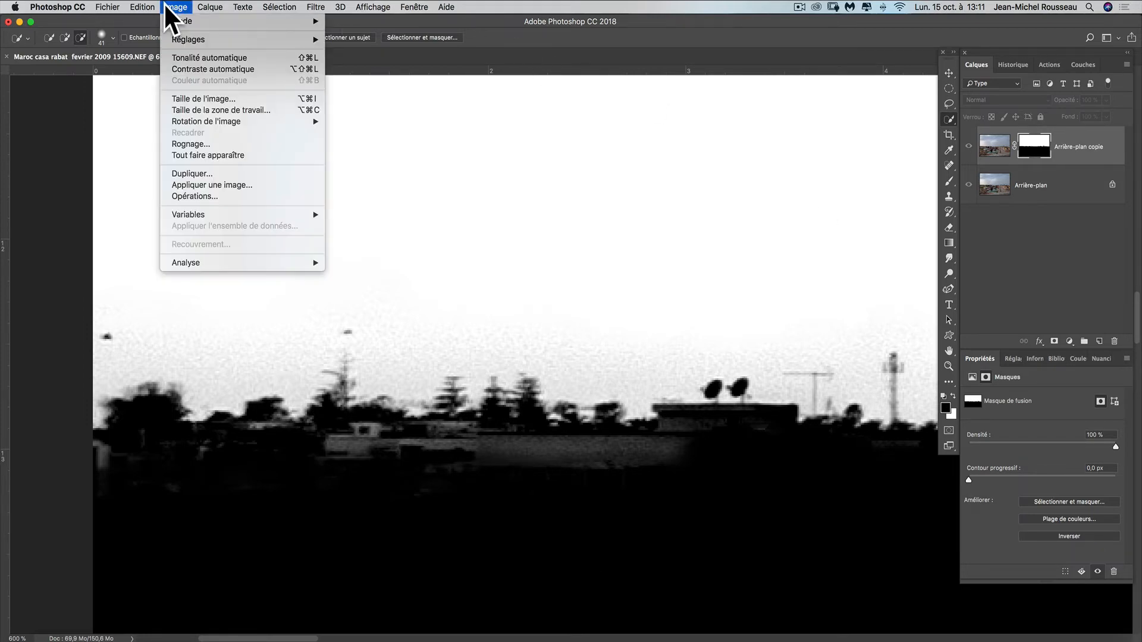
{"action": "mouse_move", "coordinate": [182, 38]}
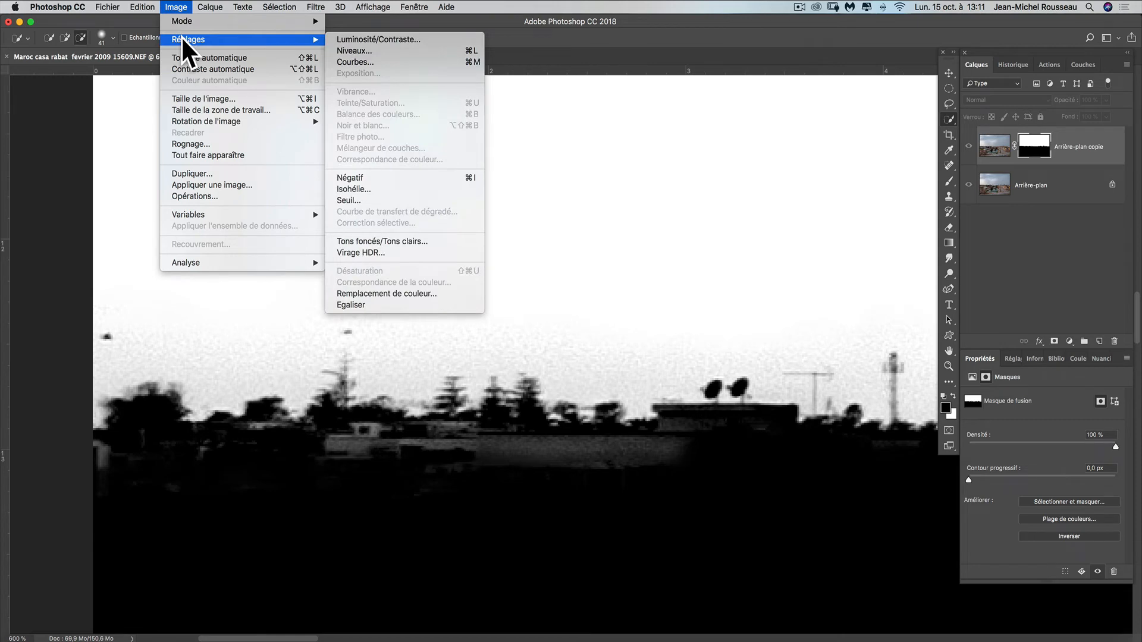
{"action": "left_click", "coordinate": [370, 49]}
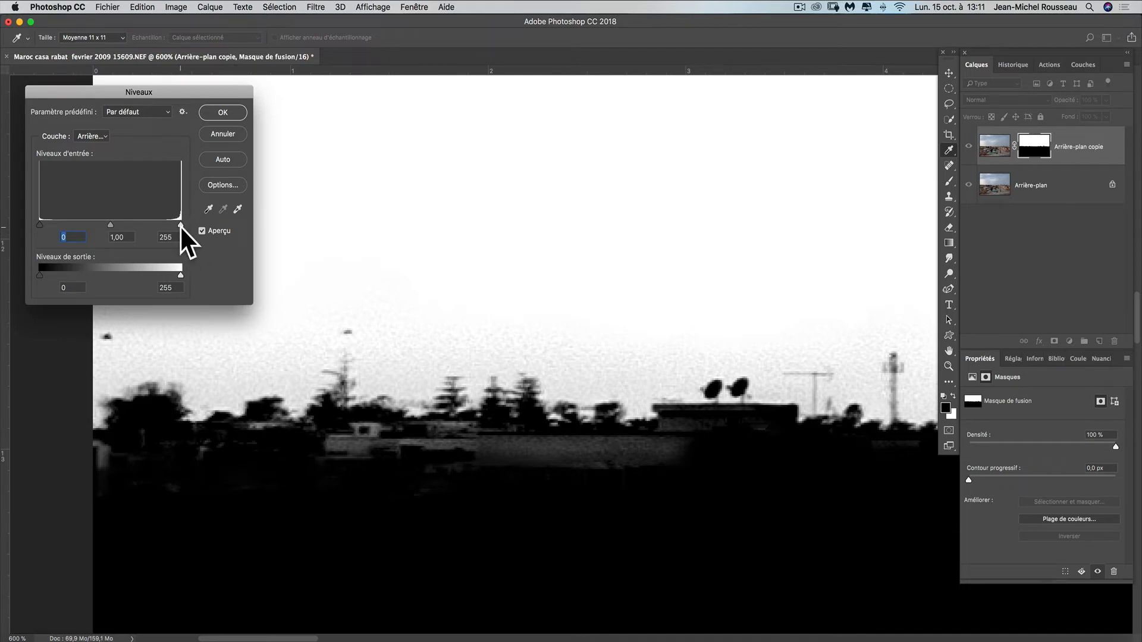
Try a lower white input level on the mask and restore it to 255
{"action": "left_click", "coordinate": [179, 226]}
{"action": "left_click_drag", "start_coordinate": [177, 226], "coordinate": [166, 227]}
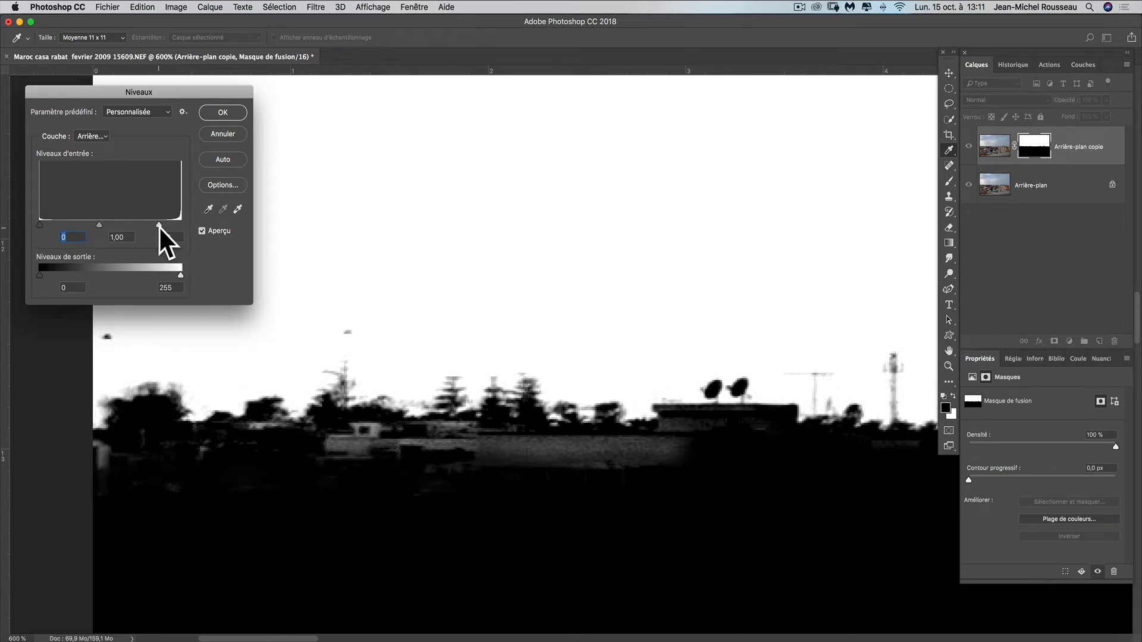
{"action": "left_click_drag", "start_coordinate": [159, 226], "coordinate": [181, 226]}
{"action": "key", "text": "Tab"}
{"action": "key", "text": "Tab"}
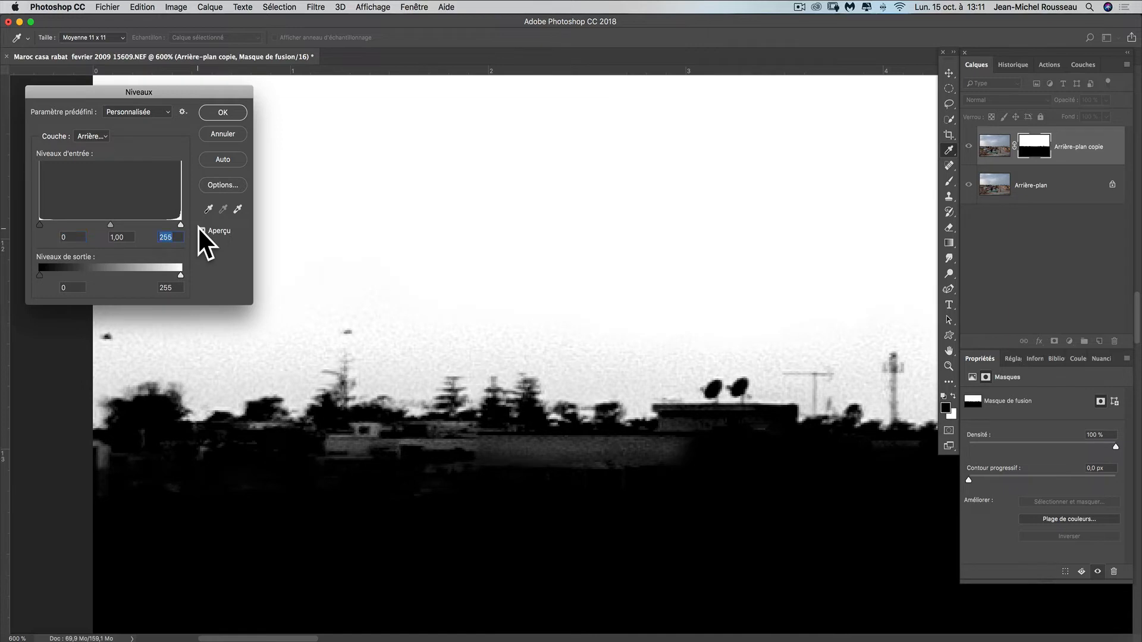
Set the mask's white input level to 206 and its midtone level to 0,43, and apply the Levels adjustment
{"action": "left_click_drag", "start_coordinate": [180, 225], "coordinate": [153, 226]}
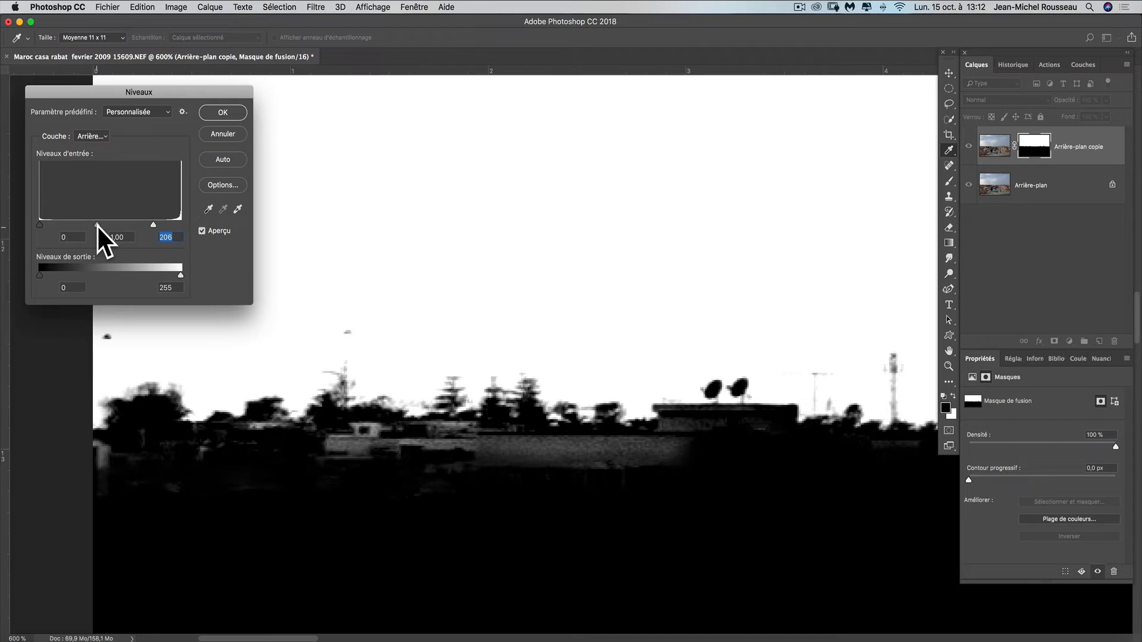
{"action": "left_click_drag", "start_coordinate": [101, 226], "coordinate": [123, 230]}
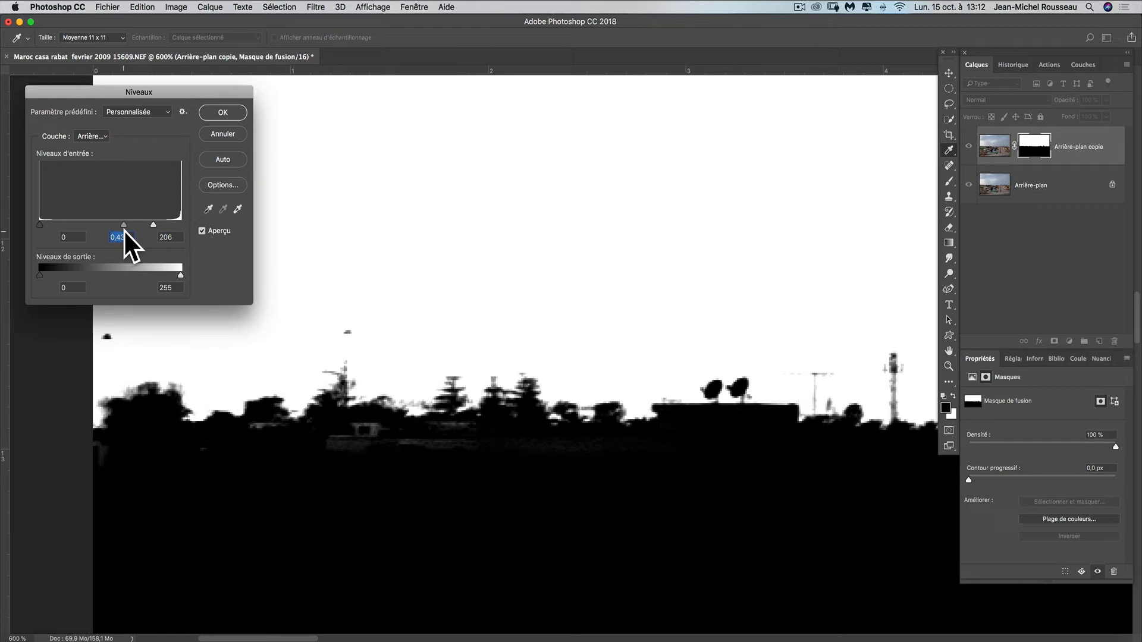
{"action": "key", "text": "super+minus"}
{"action": "key", "text": "super+minus"}
{"action": "key", "text": "super+minus"}
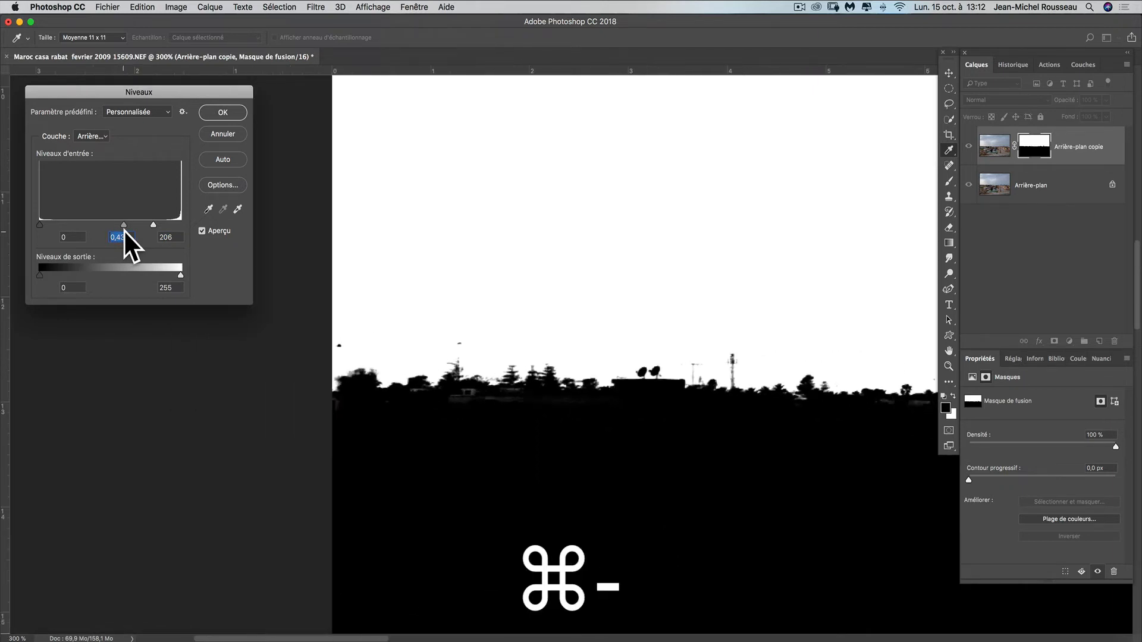
{"action": "key", "text": "super+minus"}
{"action": "key", "text": "super+minus"}
{"action": "key", "text": "space"}
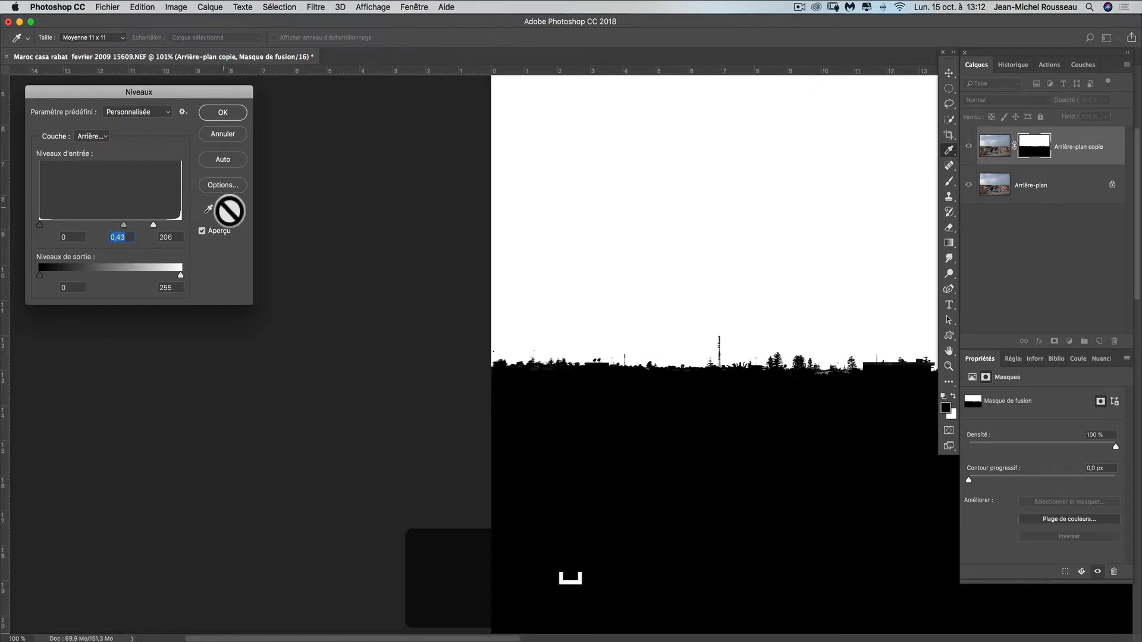
{"action": "left_click_drag", "start_coordinate": [566, 306], "coordinate": [293, 318]}
{"action": "key", "text": "space"}
{"action": "left_click_drag", "start_coordinate": [644, 376], "coordinate": [507, 400]}
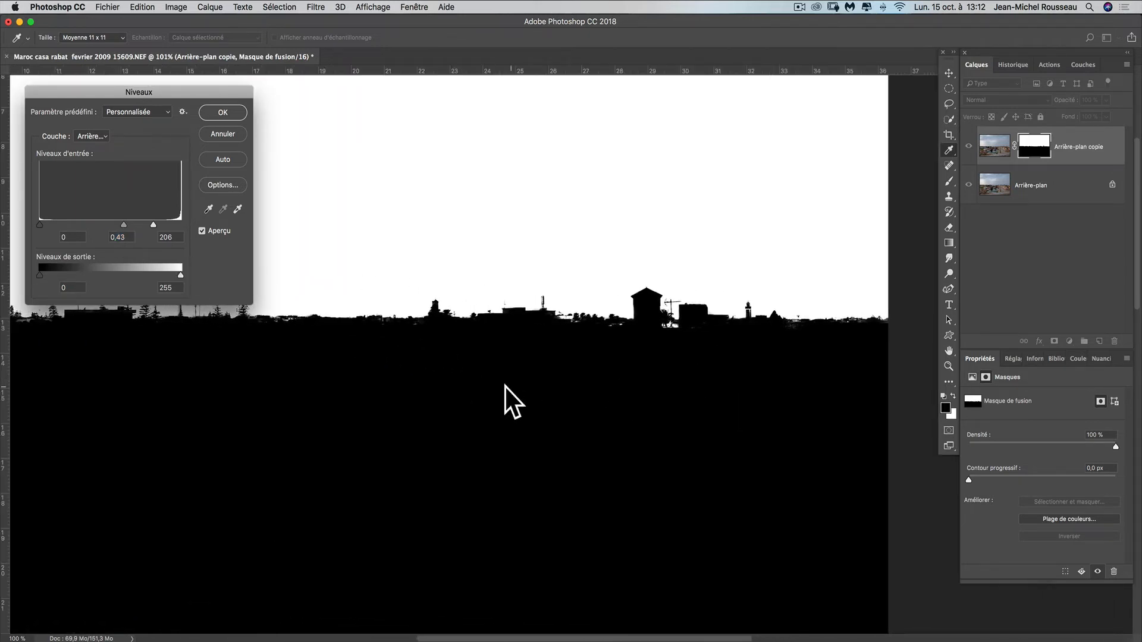
{"action": "left_click", "coordinate": [220, 115]}
Paint black with a 20 px brush over the grey rooftops below the skyline near the photo's left border
{"action": "key", "text": "w"}
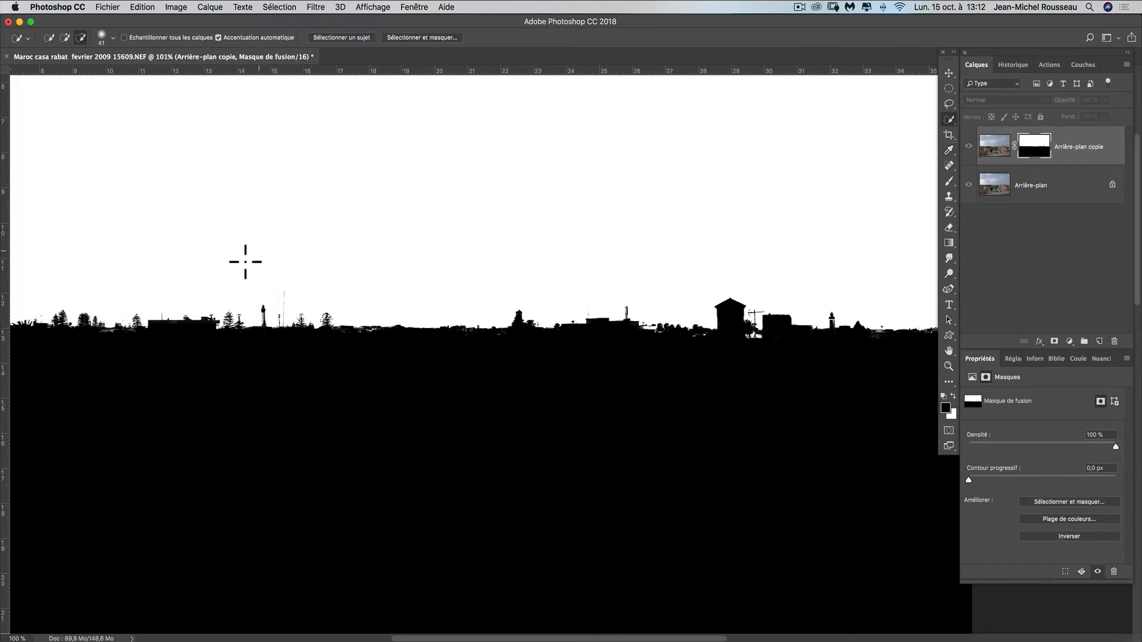
{"action": "left_click_drag", "start_coordinate": [286, 293], "coordinate": [559, 403]}
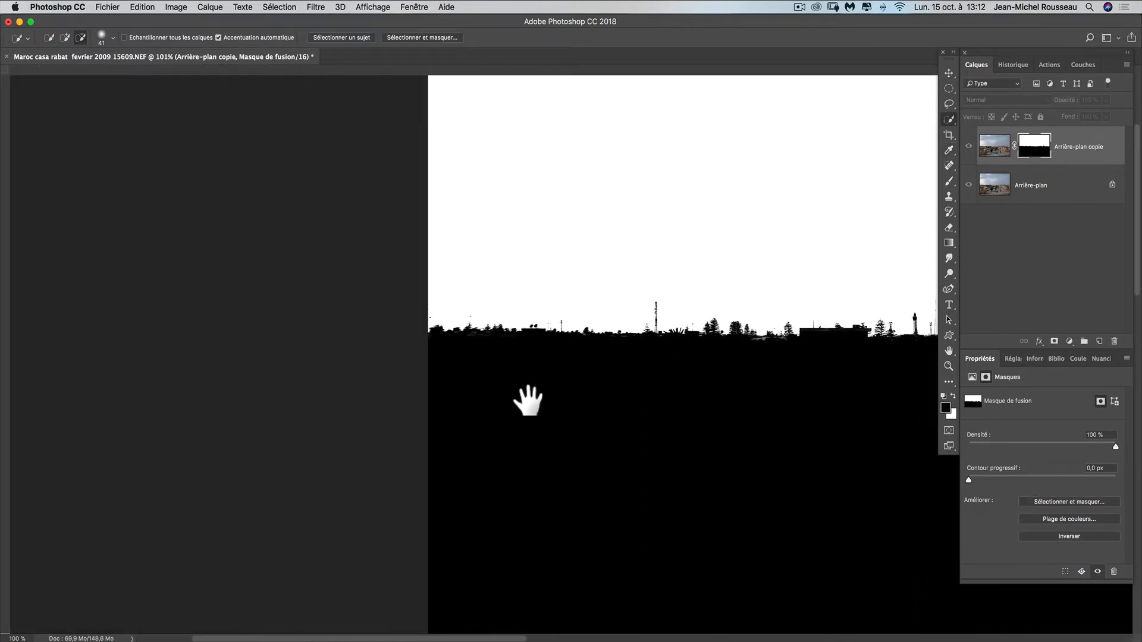
{"action": "key", "text": "super+plus"}
{"action": "key", "text": "super+plus"}
{"action": "key", "text": "super+plus"}
{"action": "key", "text": "super+plus"}
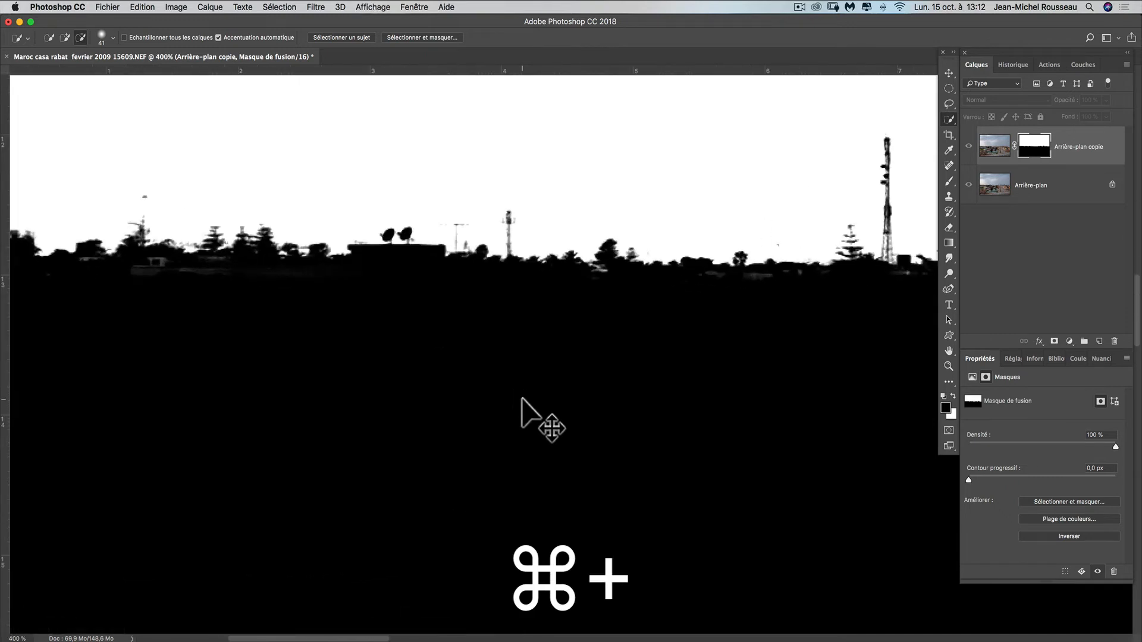
{"action": "key", "text": "space"}
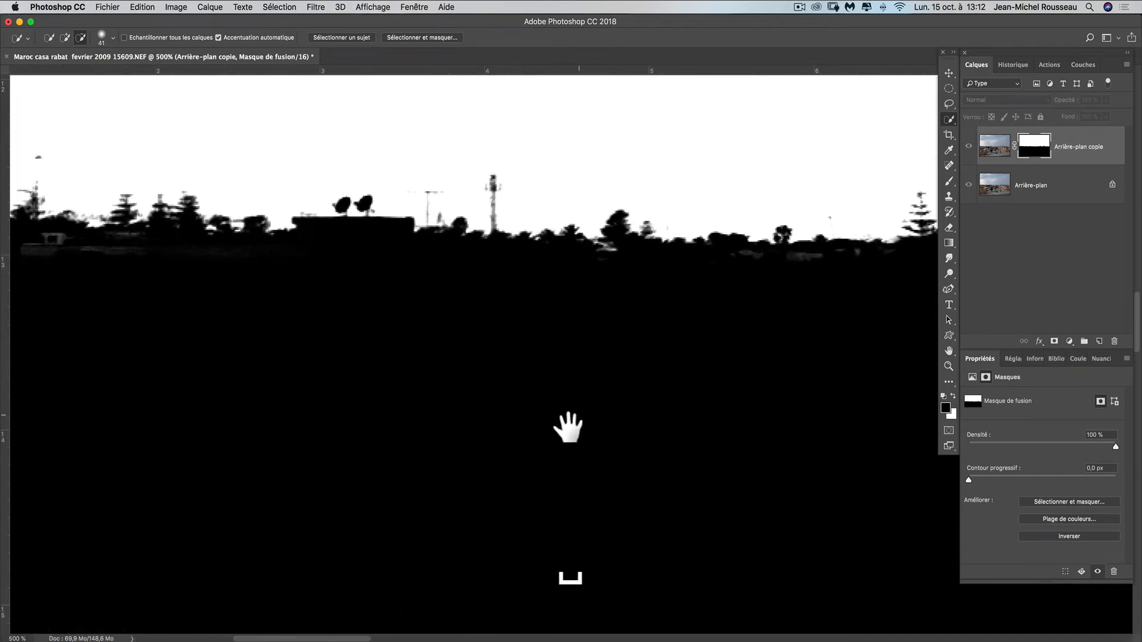
{"action": "left_click_drag", "start_coordinate": [451, 445], "coordinate": [696, 481]}
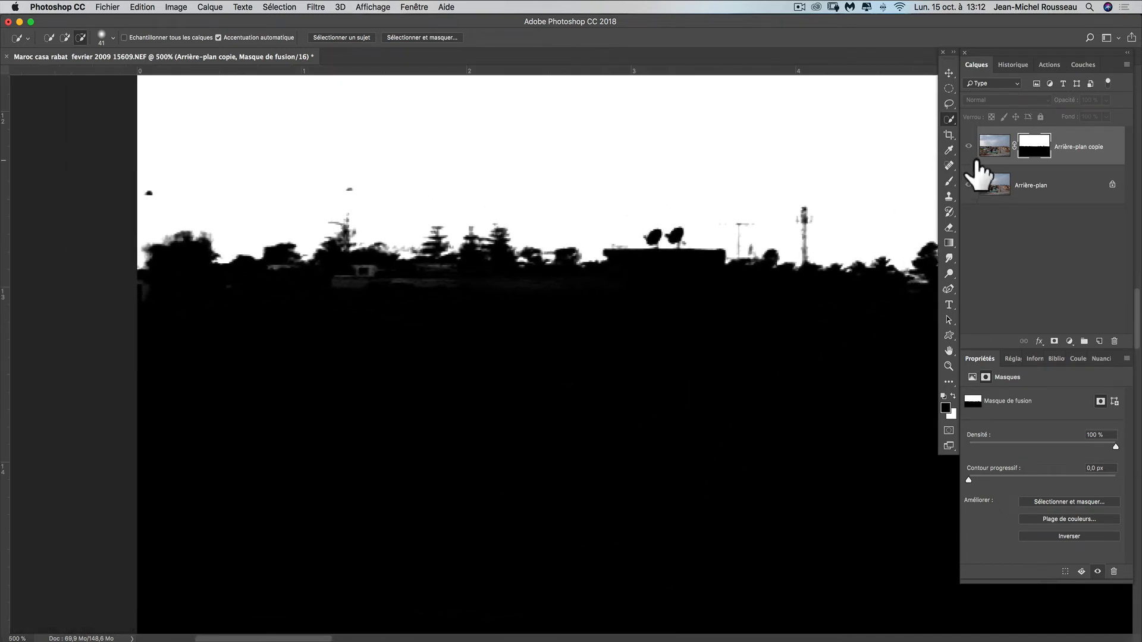
{"action": "left_click", "coordinate": [949, 181]}
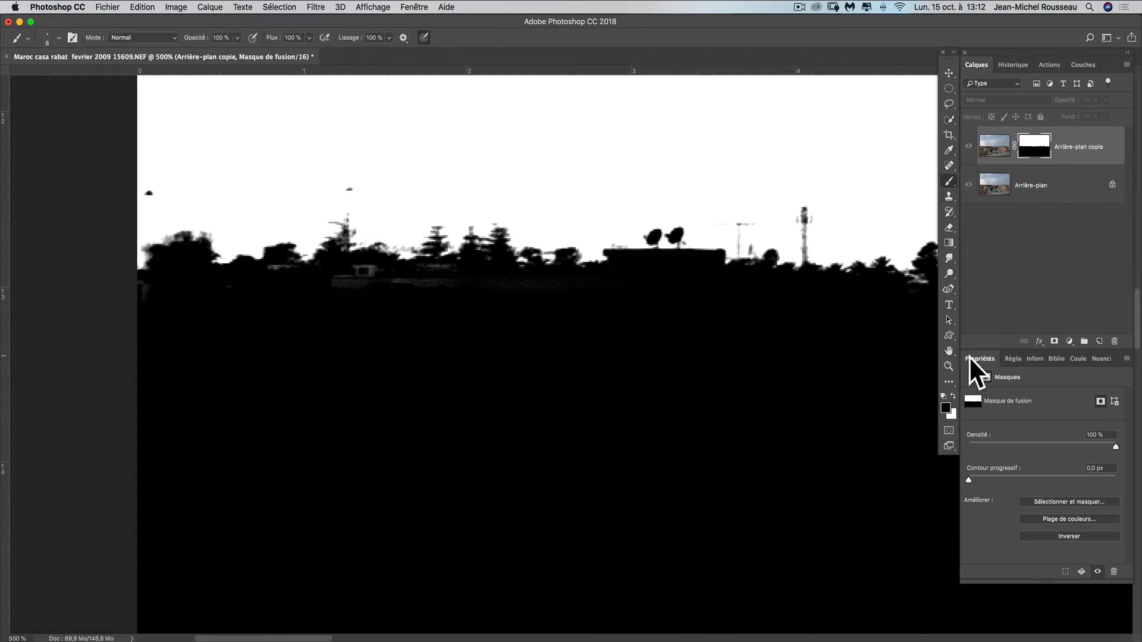
{"action": "key", "text": "ctrl+alt"}
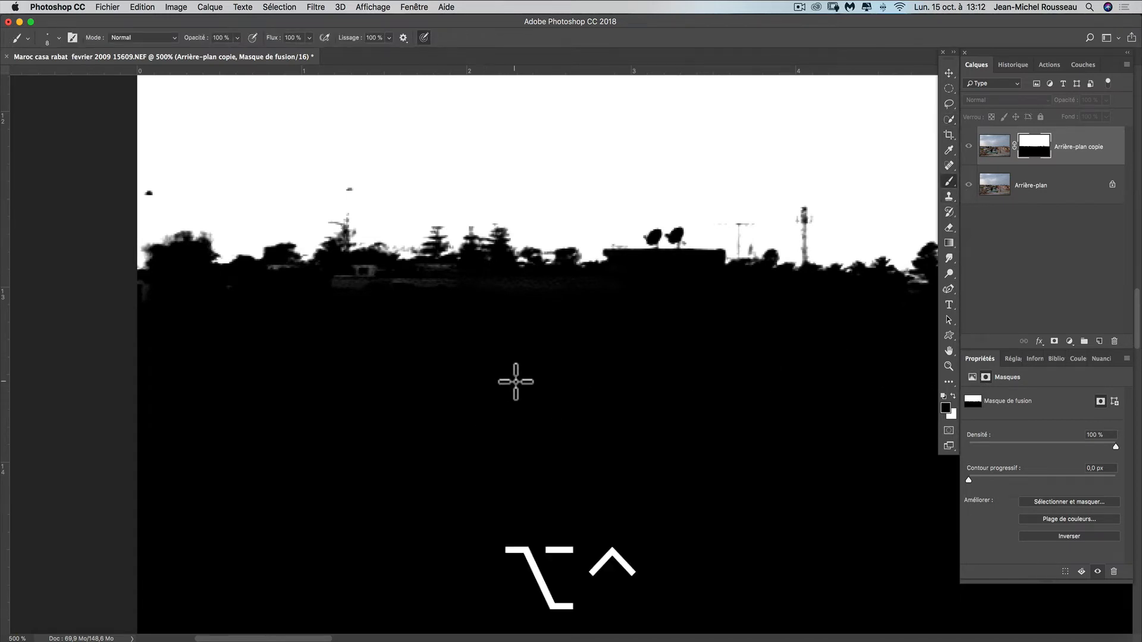
{"action": "mouse_move", "coordinate": [516, 380]}
{"action": "left_mouse_down"}
{"action": "mouse_move", "coordinate": [499, 381]}
{"action": "mouse_move", "coordinate": [526, 410]}
{"action": "mouse_move", "coordinate": [520, 423]}
{"action": "left_mouse_up"}
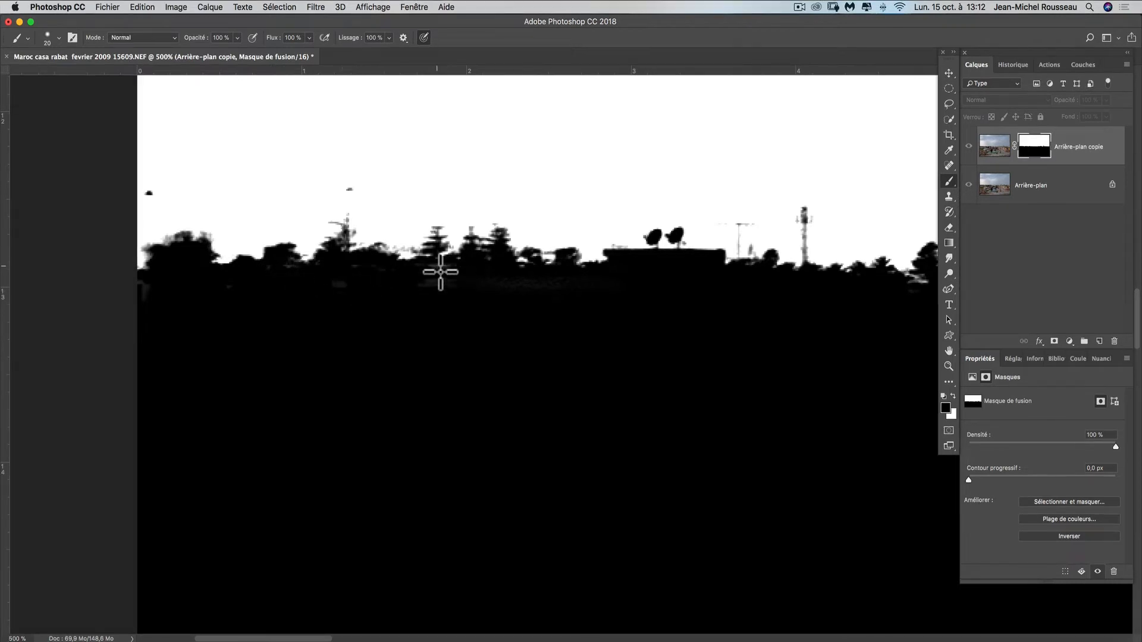
Black out the grey rooftops from the conifers to the long flat-roofed building with a 23 px brush
{"action": "left_click_drag", "start_coordinate": [722, 426], "coordinate": [476, 443]}
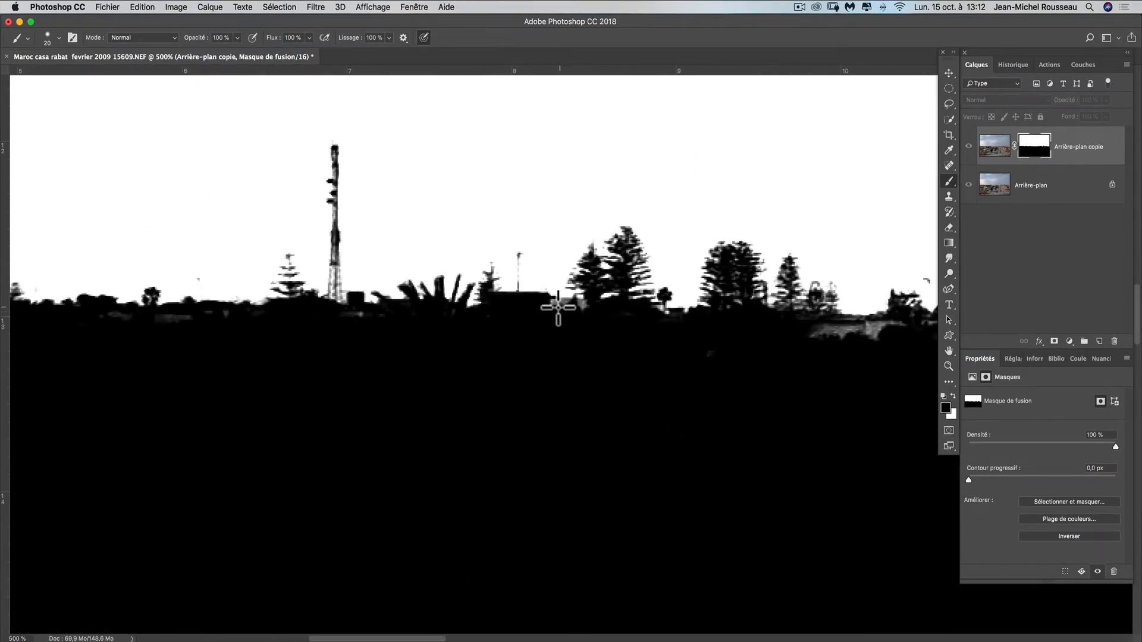
{"action": "left_click_drag", "start_coordinate": [803, 393], "coordinate": [821, 438]}
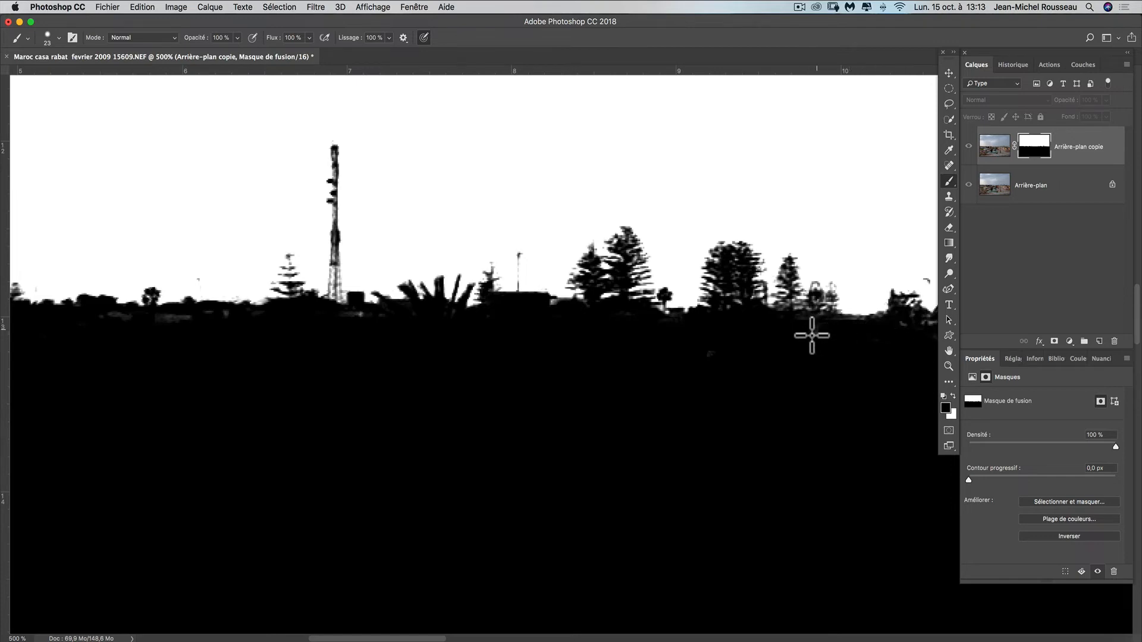
{"action": "left_click_drag", "start_coordinate": [811, 331], "coordinate": [312, 357]}
{"action": "mouse_move", "coordinate": [443, 311]}
{"action": "left_mouse_down"}
{"action": "mouse_move", "coordinate": [466, 306]}
{"action": "mouse_move", "coordinate": [438, 307]}
{"action": "left_mouse_up"}
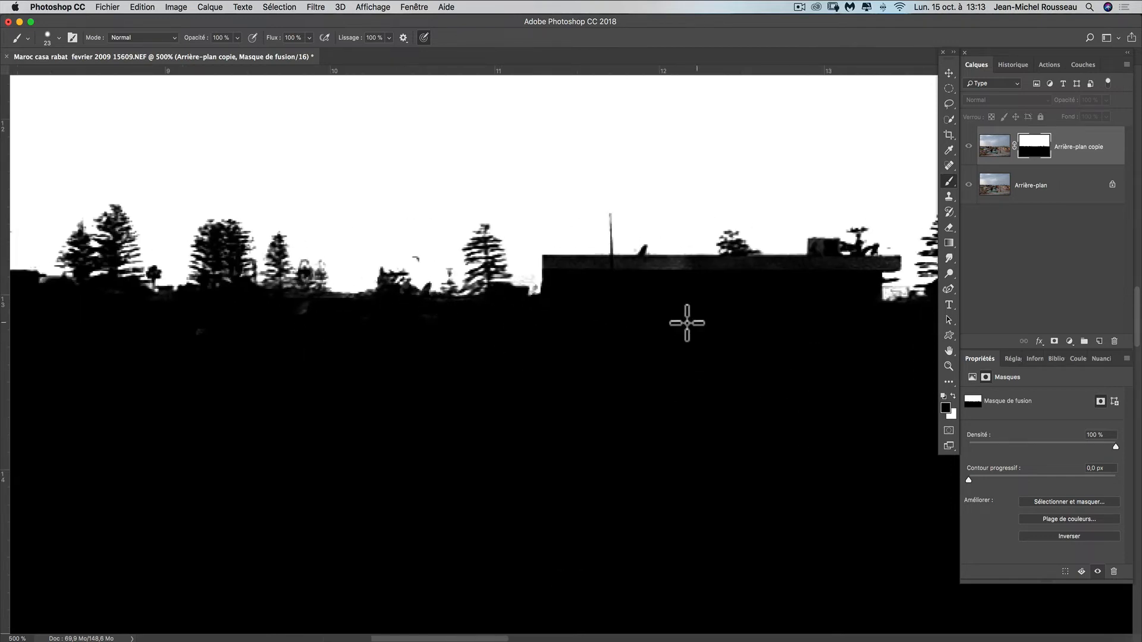
{"action": "left_click_drag", "start_coordinate": [623, 274], "coordinate": [645, 275]}
Reduce the brush size and fill the lighthouse's grey shaft with black on the mask
{"action": "left_click_drag", "start_coordinate": [752, 434], "coordinate": [509, 416]}
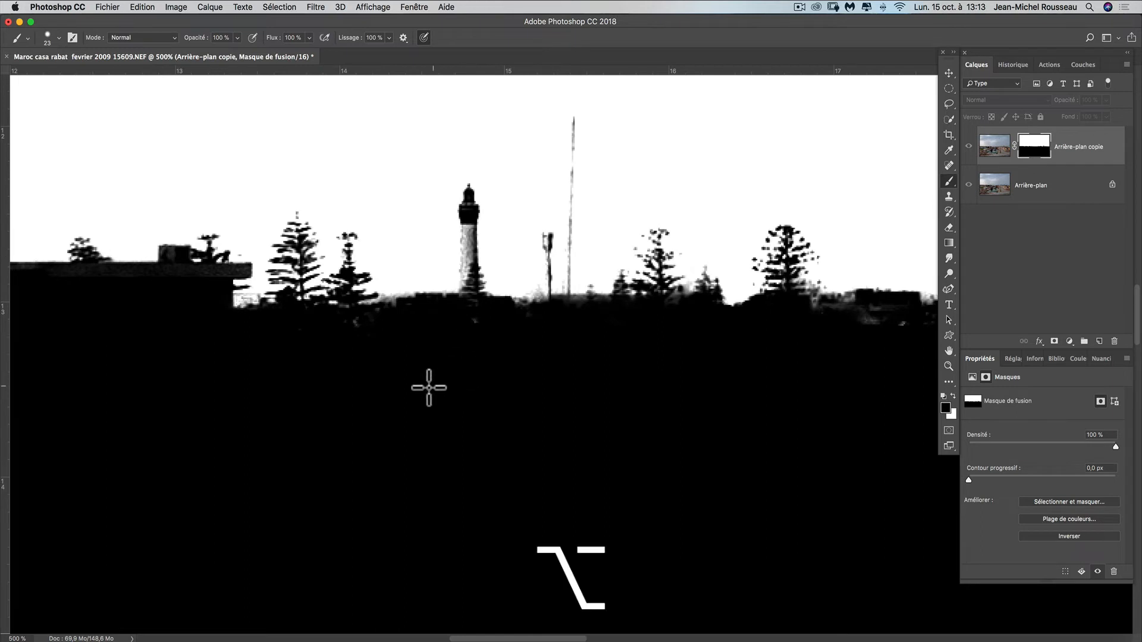
{"action": "mouse_move", "coordinate": [428, 387]}
{"action": "left_mouse_down"}
{"action": "mouse_move", "coordinate": [356, 347]}
{"action": "mouse_move", "coordinate": [379, 311]}
{"action": "left_mouse_up"}
{"action": "left_click_drag", "start_coordinate": [479, 297], "coordinate": [469, 291]}
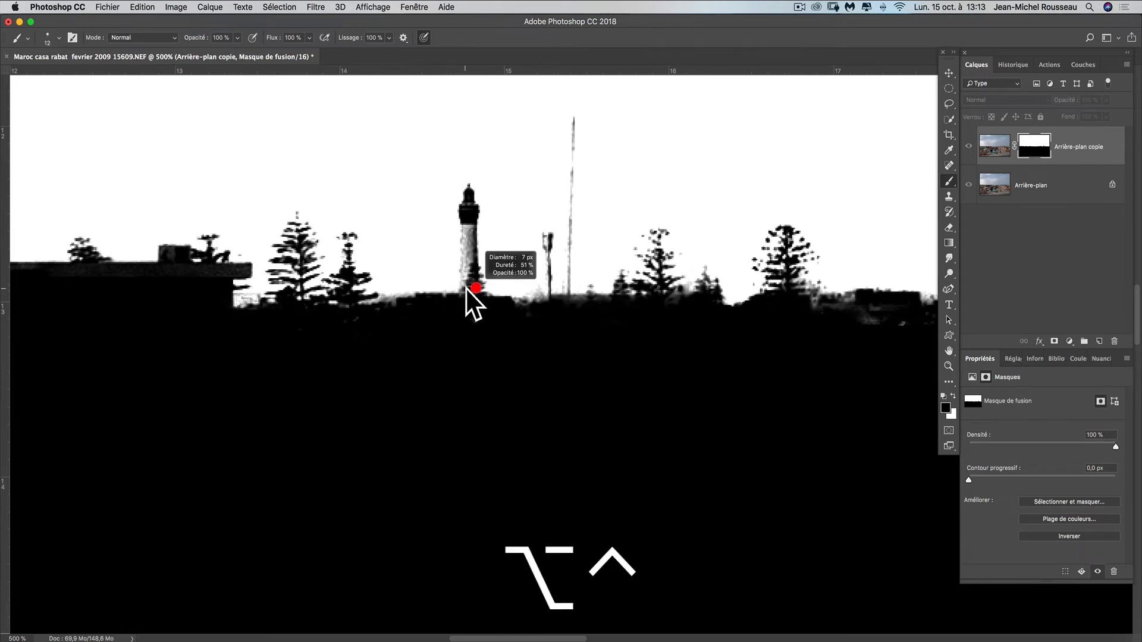
{"action": "left_click_drag", "start_coordinate": [467, 227], "coordinate": [468, 307]}
Paint black with a 27 px brush over the pale rooftops just beyond the round tree past the lighthouse
{"action": "left_click_drag", "start_coordinate": [667, 416], "coordinate": [337, 421]}
{"action": "left_click_drag", "start_coordinate": [448, 409], "coordinate": [493, 405]}
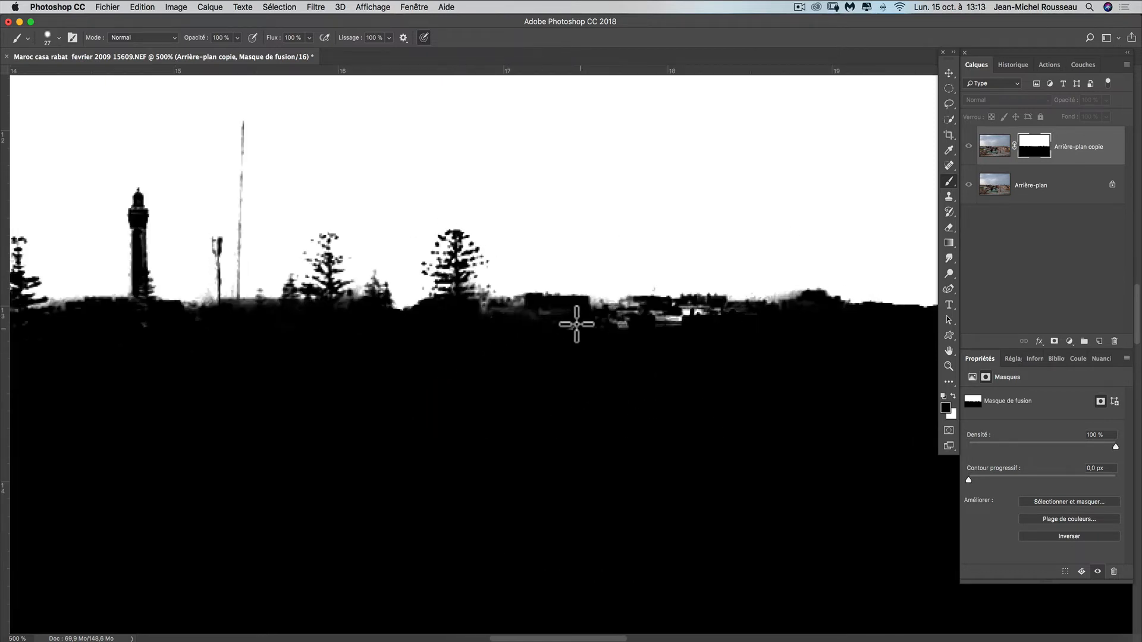
{"action": "left_click_drag", "start_coordinate": [576, 323], "coordinate": [559, 325]}
{"action": "left_click_drag", "start_coordinate": [641, 317], "coordinate": [771, 321]}
Enlarge the brush to 38 px and black out the grey remnants along the rooftops beyond the bell tower
{"action": "left_click_drag", "start_coordinate": [921, 452], "coordinate": [342, 398]}
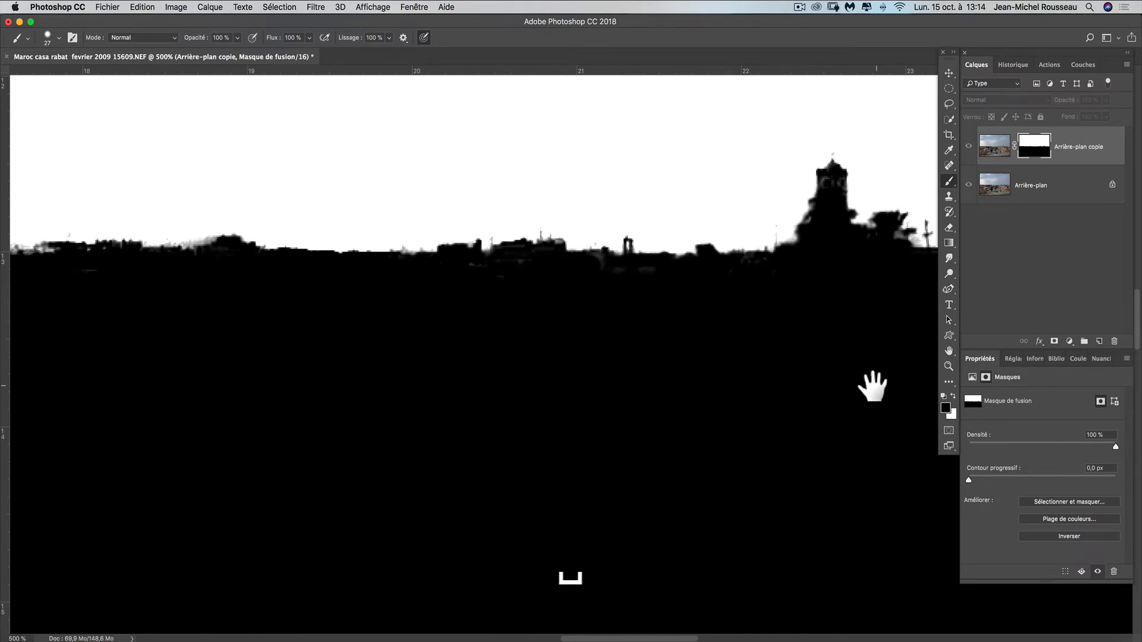
{"action": "mouse_move", "coordinate": [872, 385]}
{"action": "left_mouse_down"}
{"action": "mouse_move", "coordinate": [598, 433]}
{"action": "mouse_move", "coordinate": [534, 413]}
{"action": "mouse_move", "coordinate": [457, 418]}
{"action": "left_mouse_up"}
{"action": "left_click_drag", "start_coordinate": [563, 326], "coordinate": [570, 326]}
{"action": "mouse_move", "coordinate": [591, 290]}
{"action": "left_mouse_down"}
{"action": "mouse_move", "coordinate": [666, 291]}
{"action": "mouse_move", "coordinate": [537, 296]}
{"action": "left_mouse_up"}
{"action": "left_click_drag", "start_coordinate": [691, 302], "coordinate": [754, 302]}
Paint out the pale patches around the base of the pointed-roof tower and below the neighbouring square building
{"action": "left_click_drag", "start_coordinate": [813, 452], "coordinate": [500, 422]}
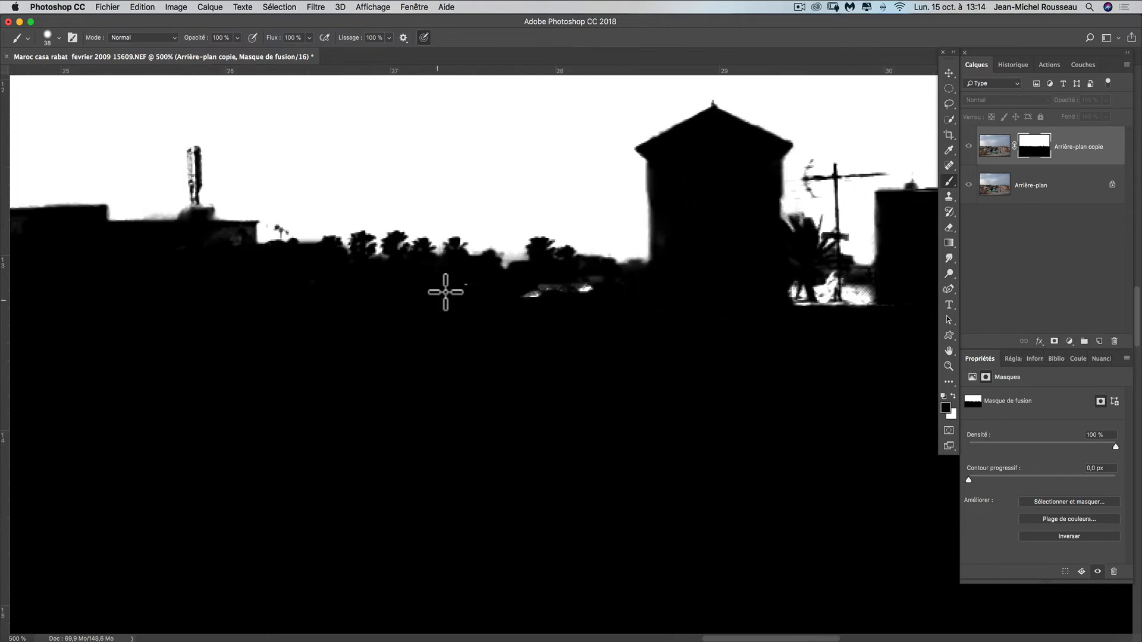
{"action": "left_click_drag", "start_coordinate": [532, 295], "coordinate": [603, 281]}
{"action": "left_click_drag", "start_coordinate": [772, 438], "coordinate": [475, 455]}
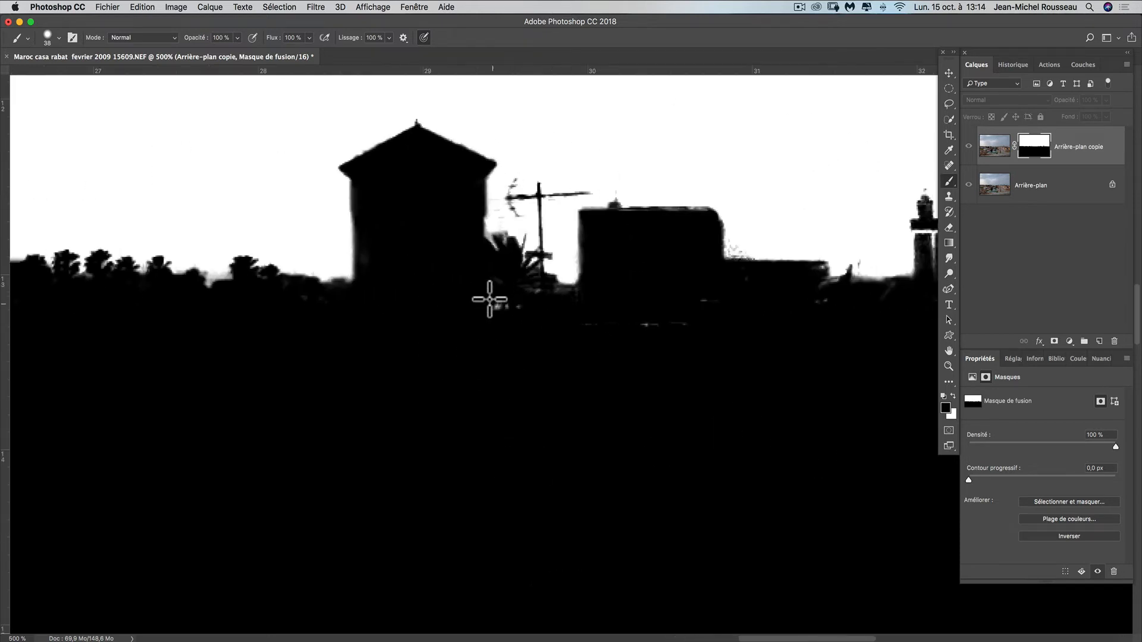
{"action": "left_click_drag", "start_coordinate": [557, 330], "coordinate": [663, 327]}
Black out the remaining grey spots below the skyline from the square building past the minaret to the photo's right border
{"action": "left_click_drag", "start_coordinate": [772, 418], "coordinate": [509, 451]}
{"action": "left_click_drag", "start_coordinate": [550, 333], "coordinate": [561, 352]}
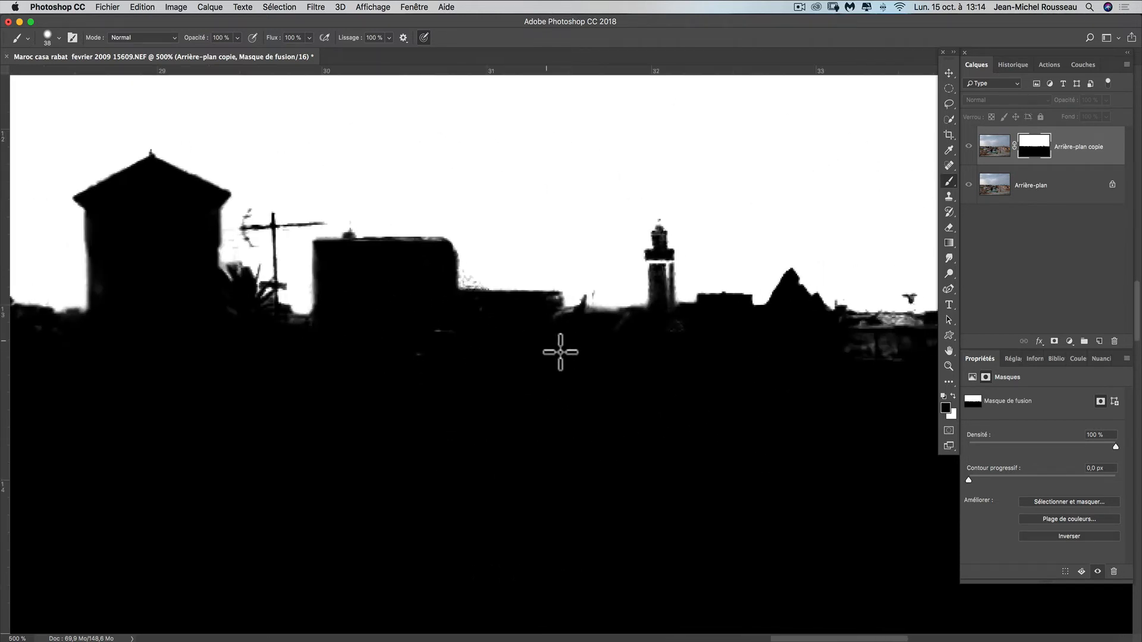
{"action": "mouse_move", "coordinate": [858, 352]}
{"action": "left_mouse_down"}
{"action": "mouse_move", "coordinate": [521, 349]}
{"action": "mouse_move", "coordinate": [543, 326]}
{"action": "mouse_move", "coordinate": [491, 332]}
{"action": "left_mouse_up"}
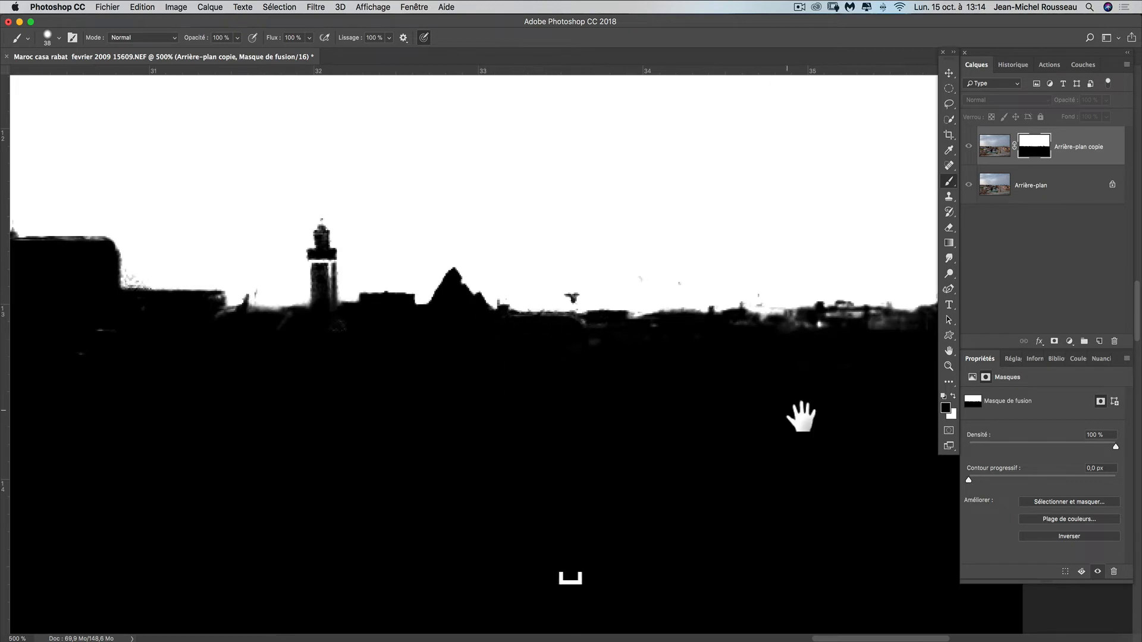
{"action": "left_click_drag", "start_coordinate": [803, 408], "coordinate": [516, 441]}
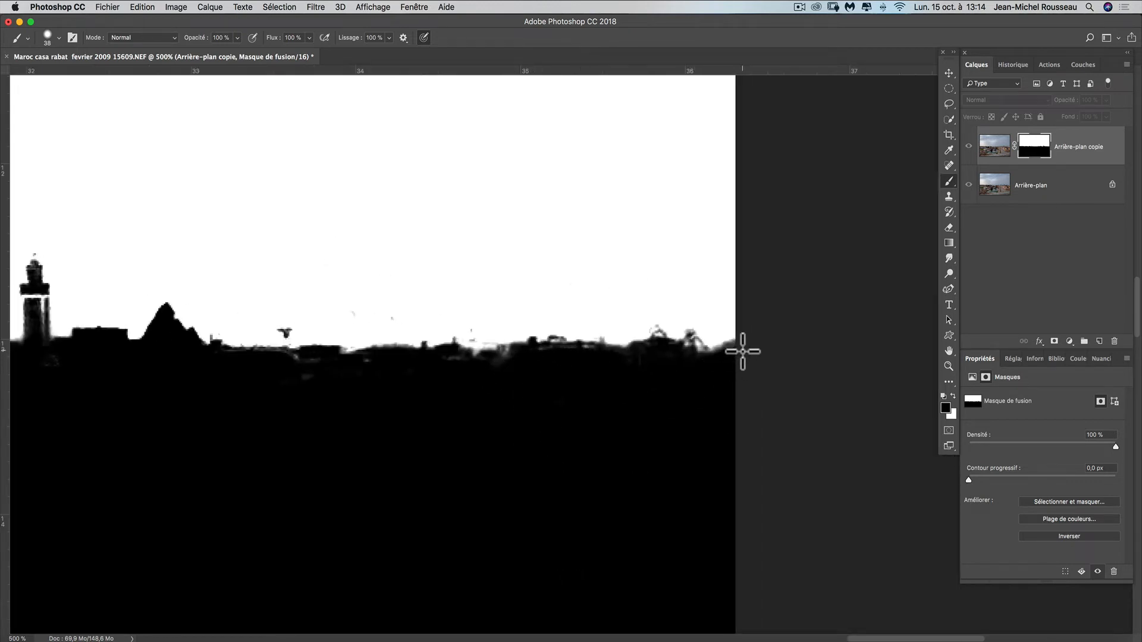
Switch the painting colour to white and remove the small grey specks in the mask's sky above the rooftops beyond the pointed-roof tower
{"action": "left_click_drag", "start_coordinate": [457, 480], "coordinate": [659, 462]}
{"action": "key", "text": "x"}
{"action": "left_click_drag", "start_coordinate": [517, 273], "coordinate": [488, 273]}
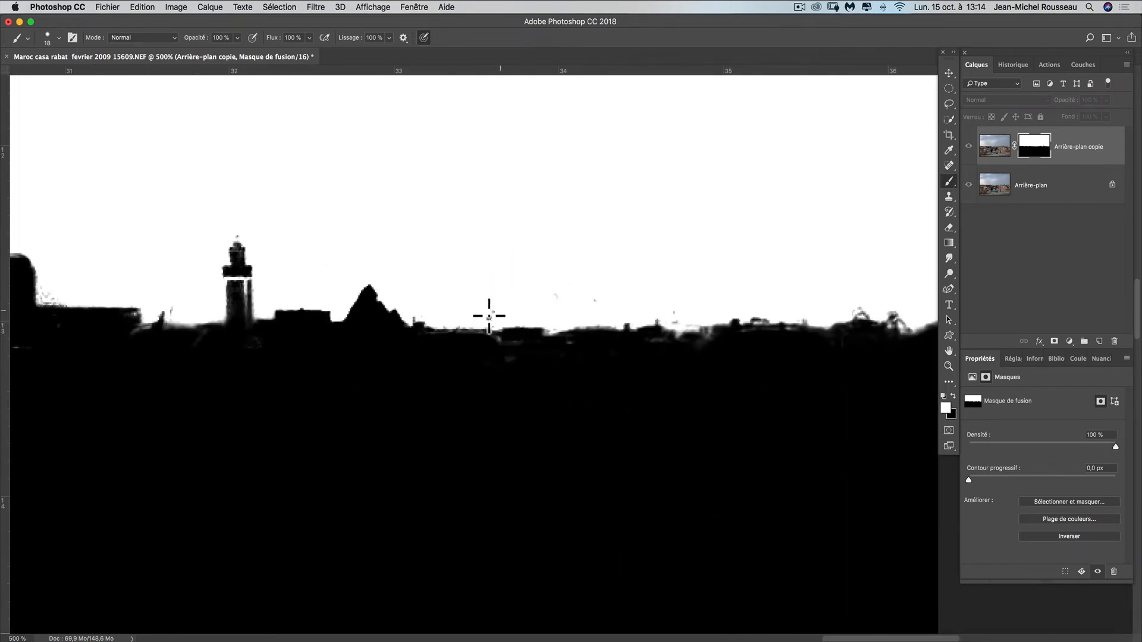
{"action": "left_click_drag", "start_coordinate": [591, 265], "coordinate": [613, 268]}
{"action": "key", "text": "super+minus"}
{"action": "key", "text": "super+minus"}
{"action": "key", "text": "super+minus"}
{"action": "key", "text": "super+minus"}
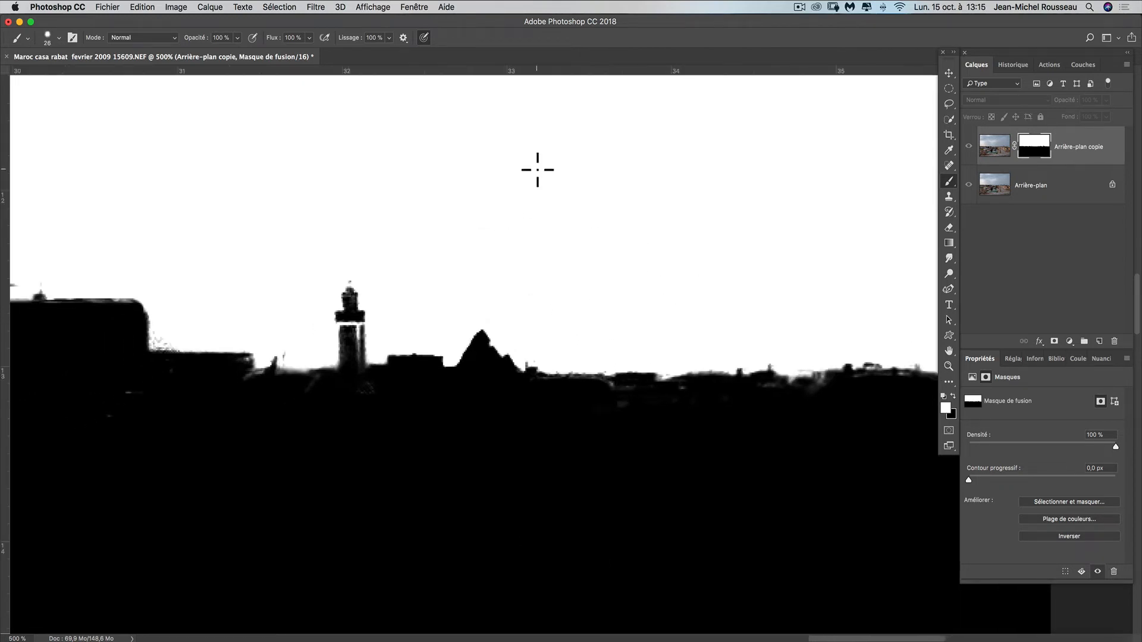
{"action": "key", "text": "super+minus"}
{"action": "key", "text": "super+minus"}
{"action": "key", "text": "super+minus"}
{"action": "mouse_move", "coordinate": [421, 502]}
{"action": "left_mouse_down"}
{"action": "mouse_move", "coordinate": [469, 420]}
{"action": "mouse_move", "coordinate": [562, 422]}
{"action": "mouse_move", "coordinate": [568, 446]}
{"action": "left_mouse_up"}
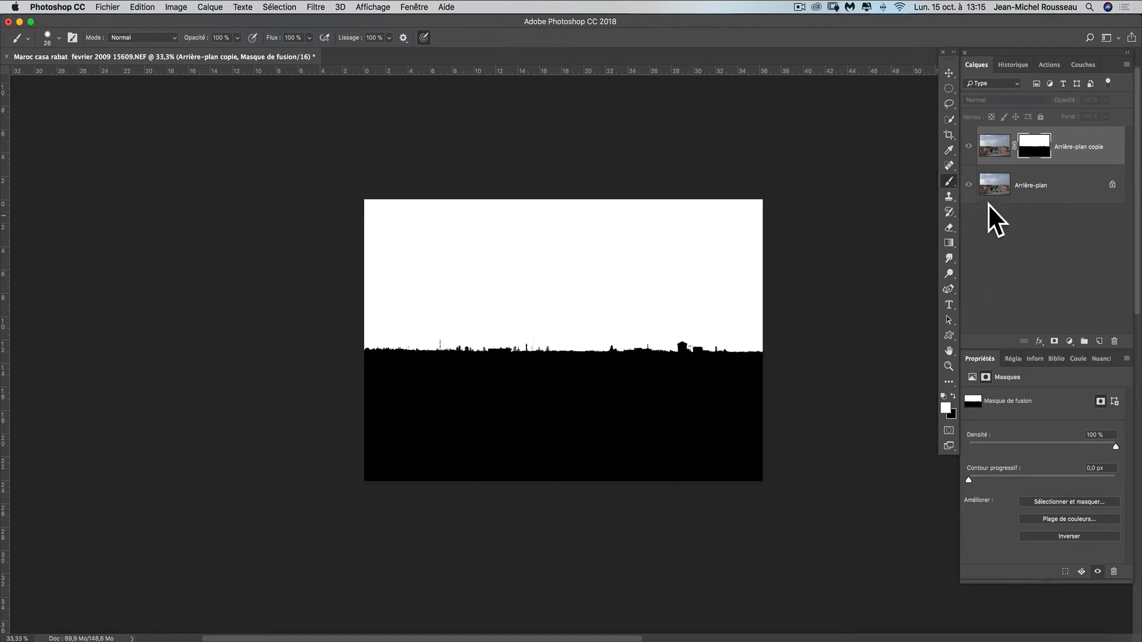
Leave the mask view by targeting the image of Arrière-plan copie and add a Levels adjustment layer above it
{"action": "left_click", "coordinate": [995, 147]}
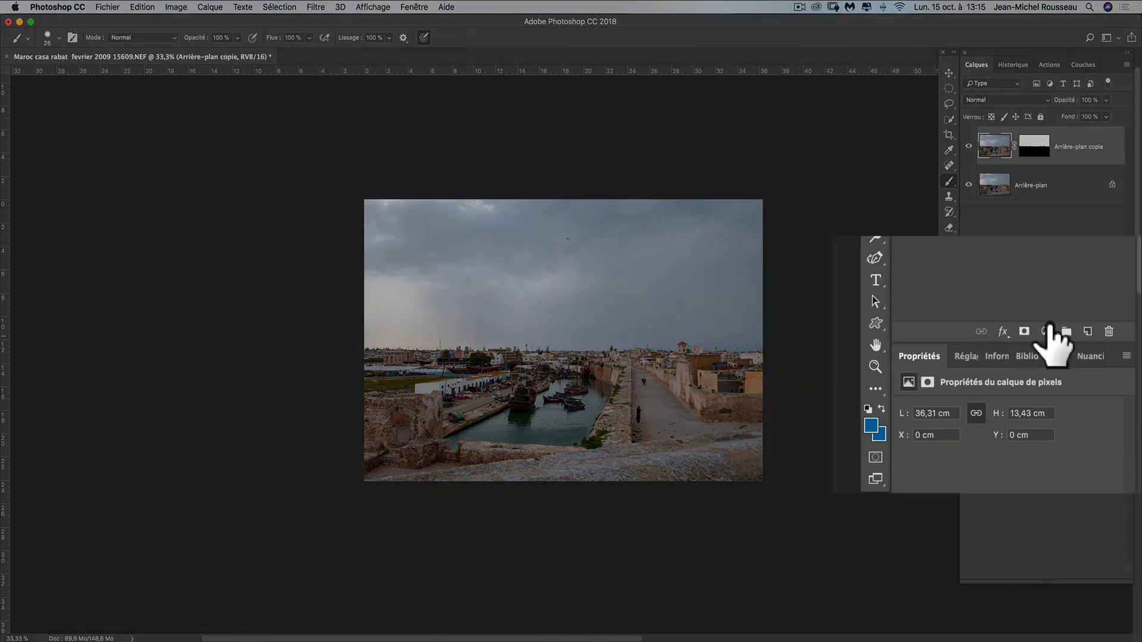
{"action": "left_click", "coordinate": [1069, 342]}
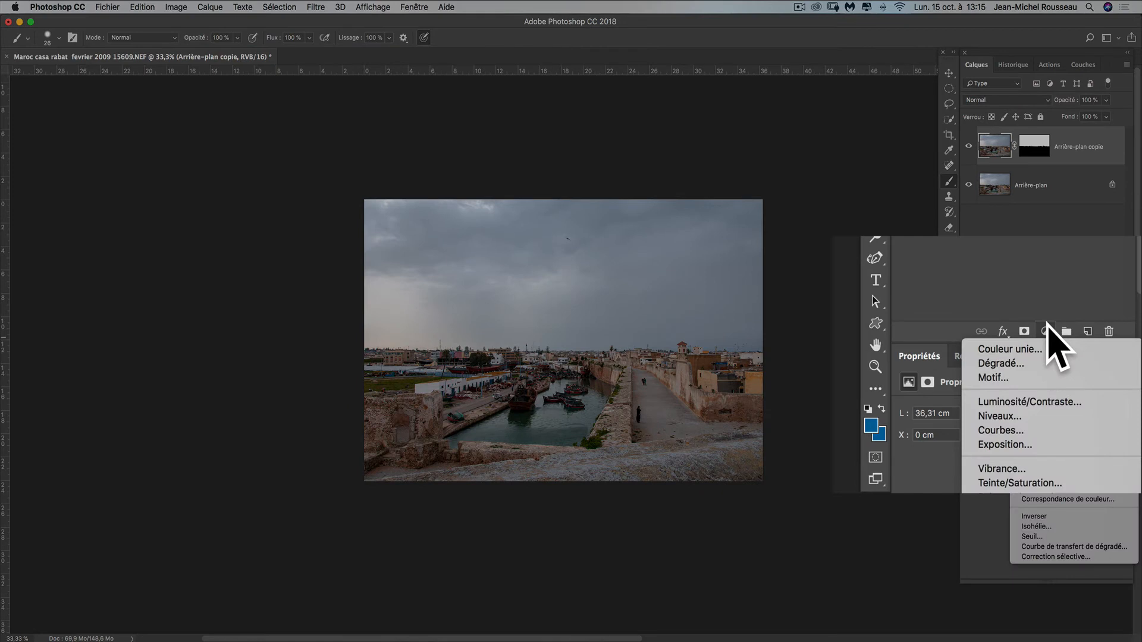
{"action": "left_click", "coordinate": [1045, 416]}
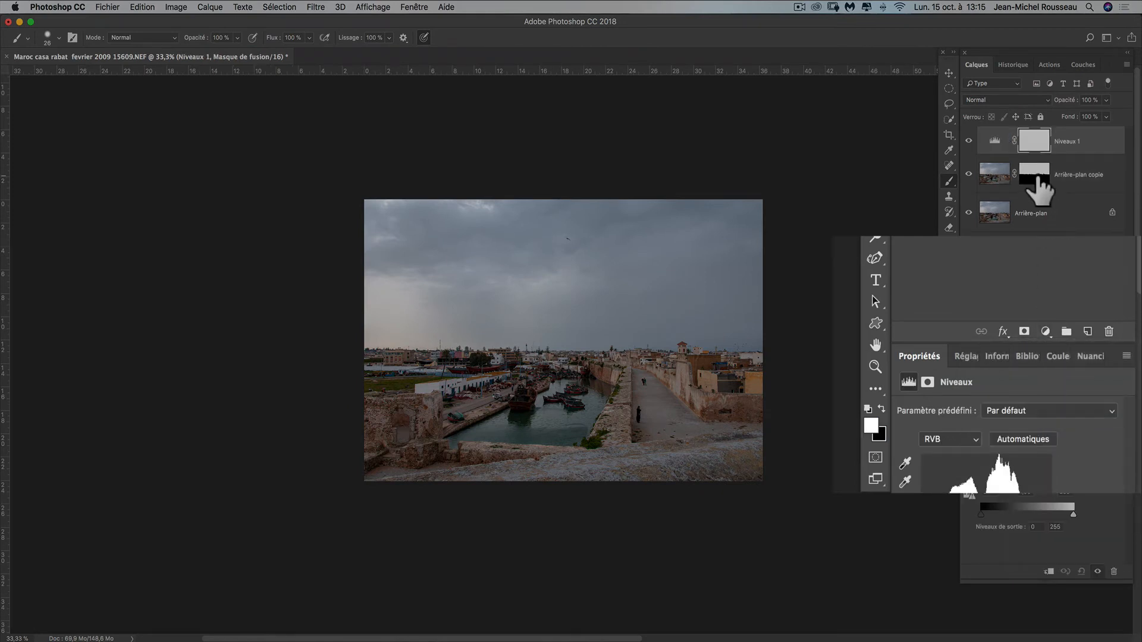
Copy the sky mask from Arrière-plan copie onto the Levels layer, replacing its blank mask
{"action": "left_click", "coordinate": [1038, 179]}
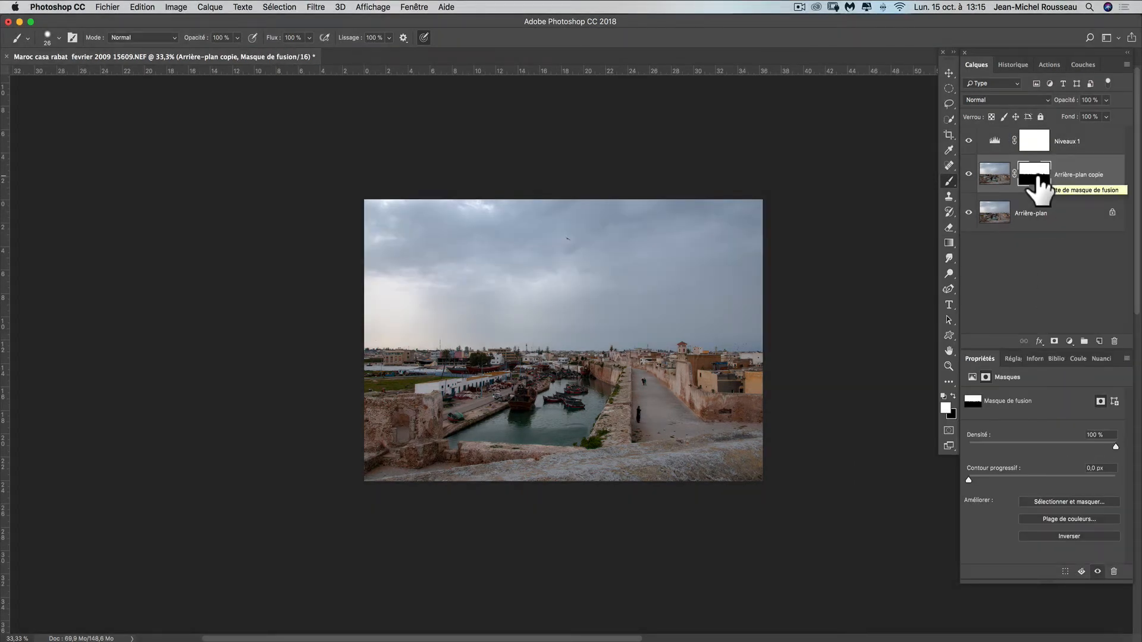
{"action": "key", "text": "alt"}
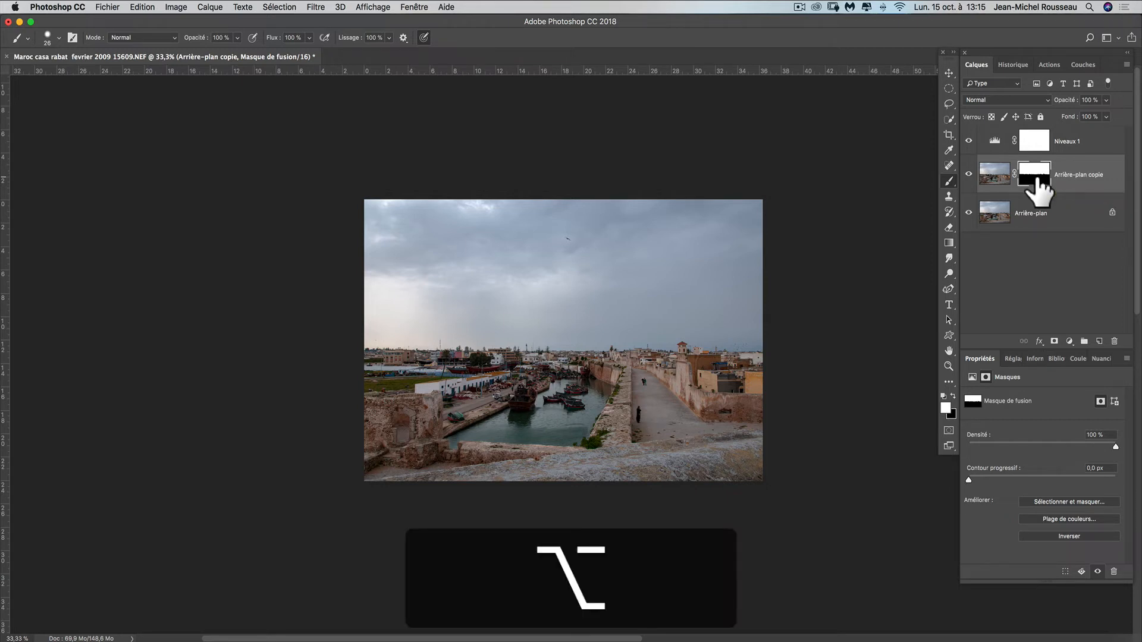
{"action": "left_click_drag", "start_coordinate": [1037, 184], "coordinate": [1034, 143]}
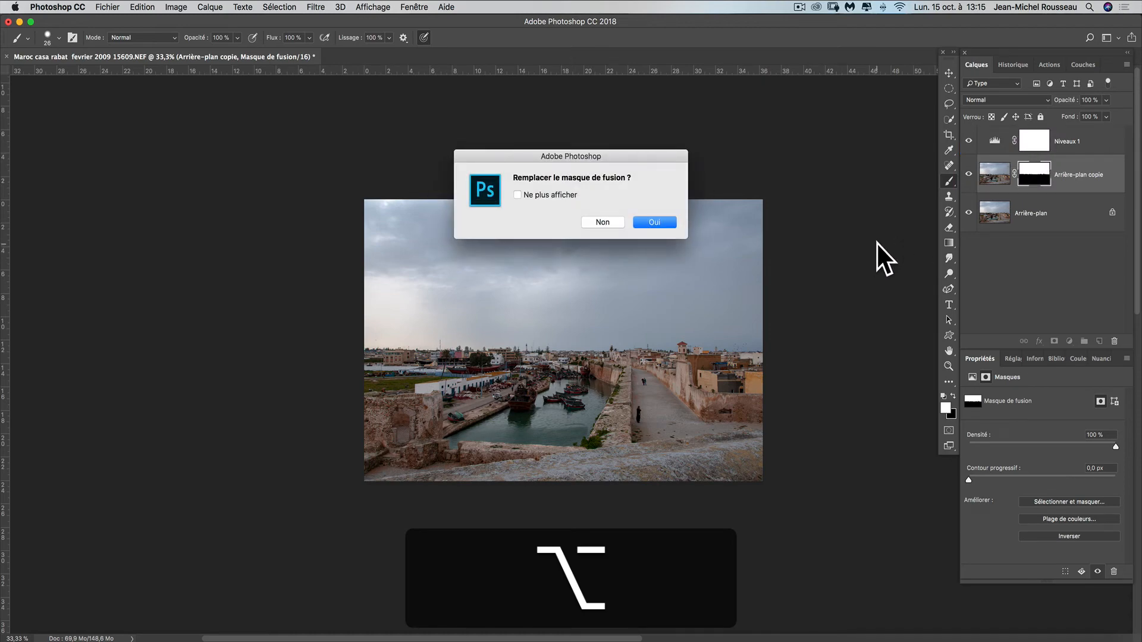
{"action": "left_click", "coordinate": [655, 223]}
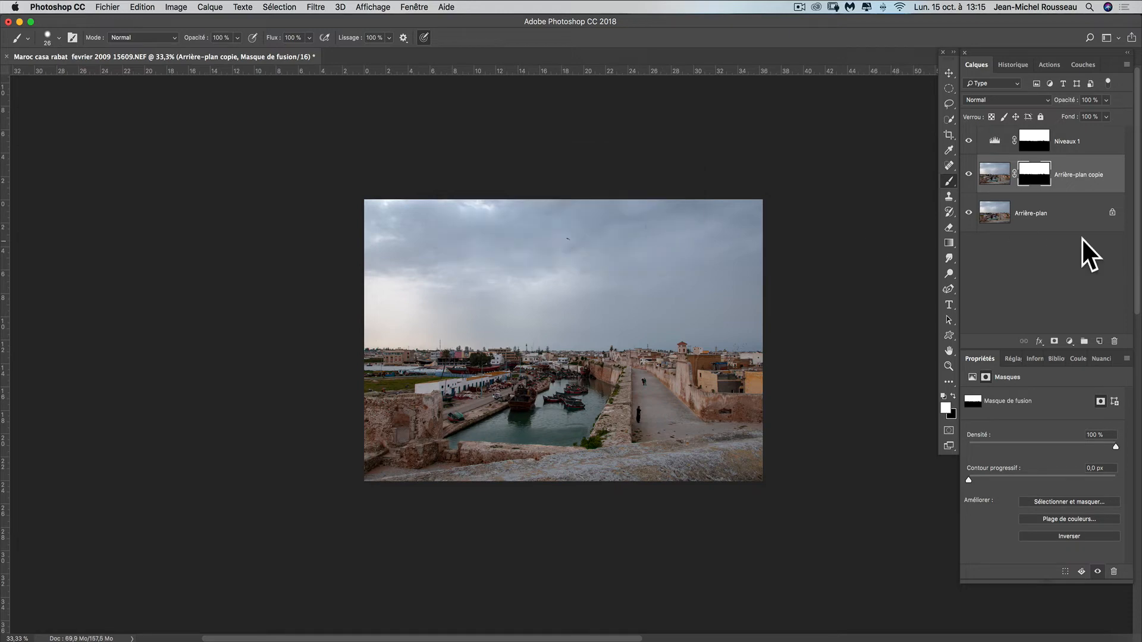
Invert the Levels layer's mask to target the ground, and invert it back to the sky
{"action": "left_click", "coordinate": [1040, 139]}
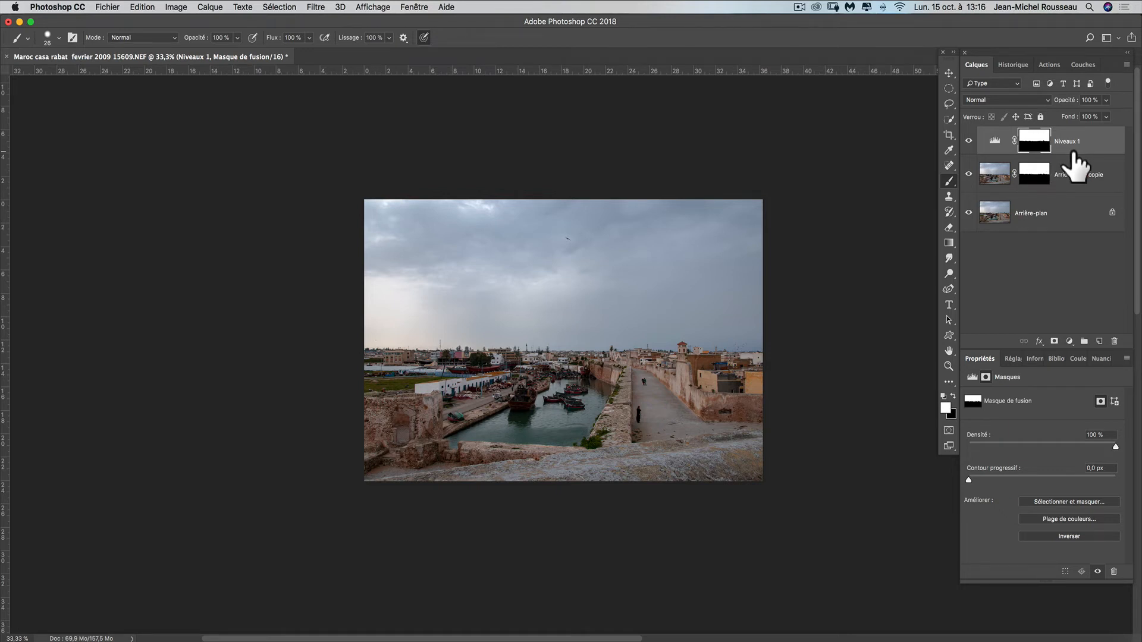
{"action": "key", "text": "super+i"}
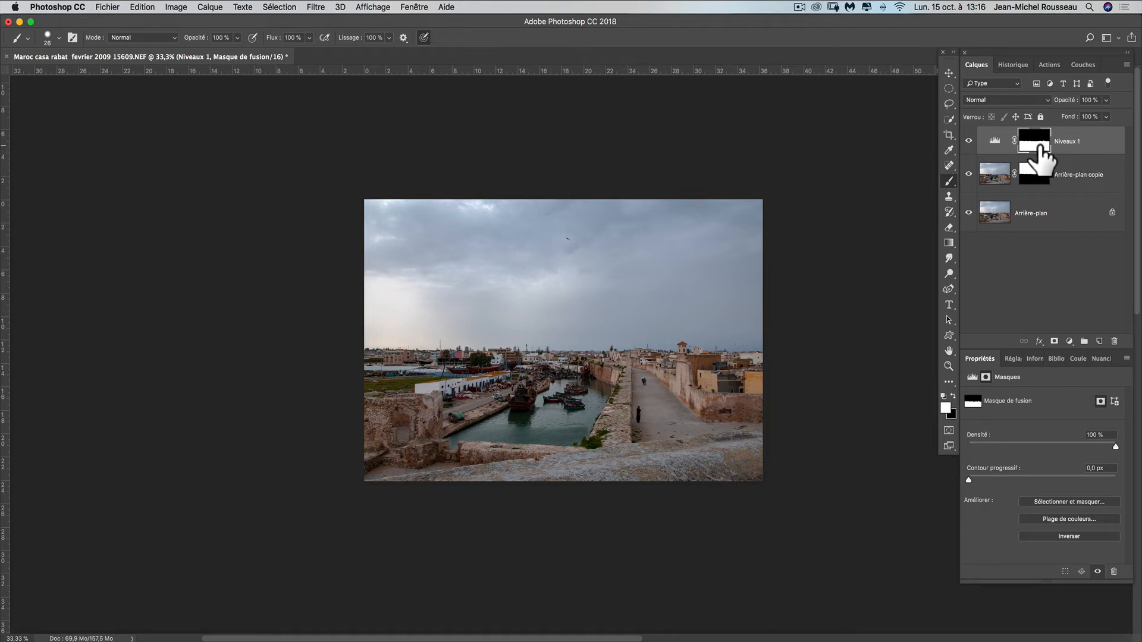
{"action": "key", "text": "super+i"}
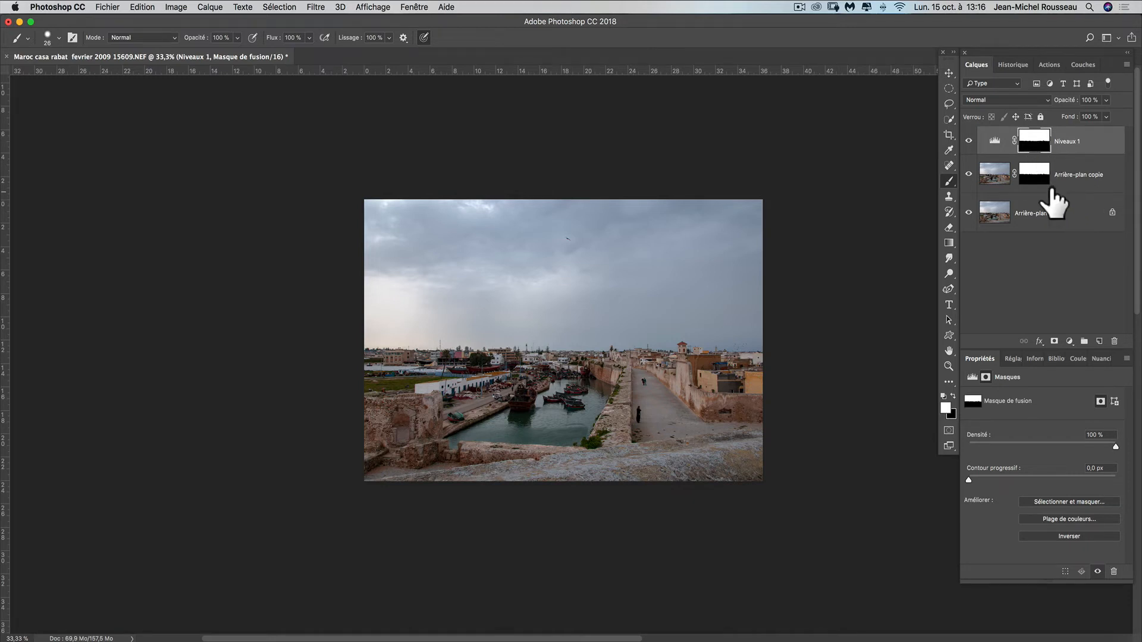
Set the Levels input values to 52 for blacks, 0.84 for midtones and 237 for whites, and deselect the layer
{"action": "left_click", "coordinate": [999, 141]}
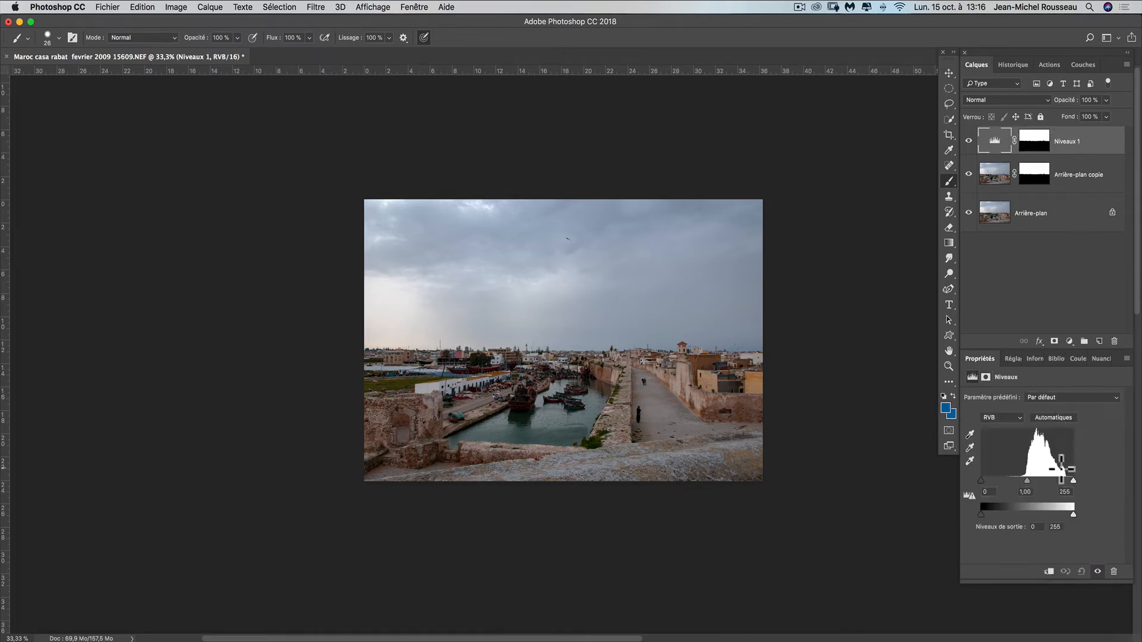
{"action": "left_click_drag", "start_coordinate": [1027, 480], "coordinate": [1066, 480]}
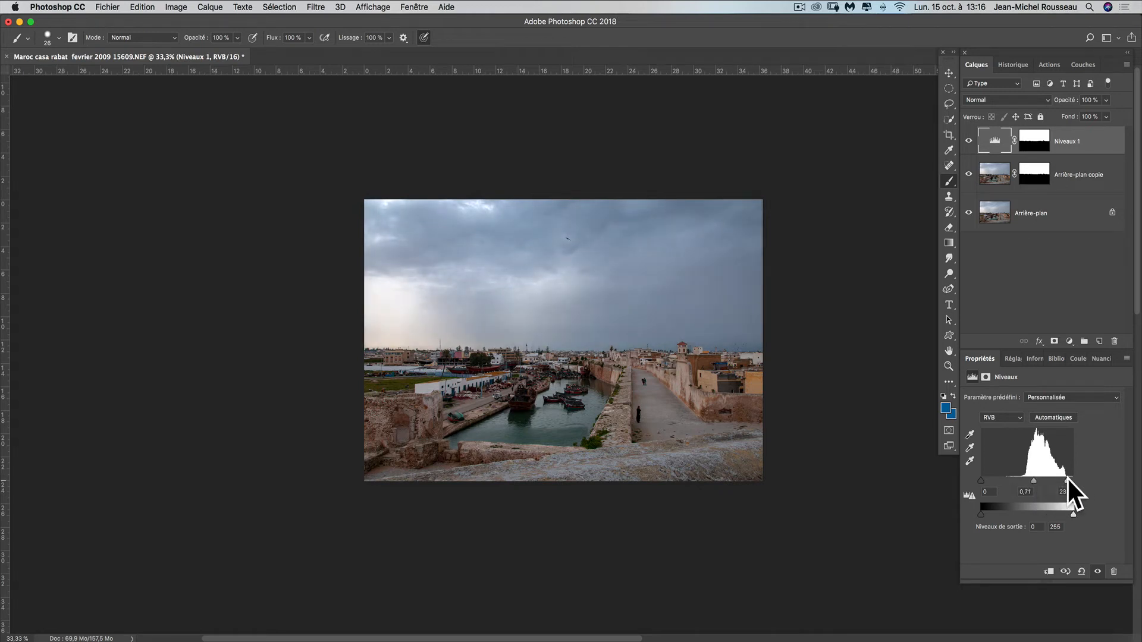
{"action": "left_click_drag", "start_coordinate": [983, 480], "coordinate": [1037, 480]}
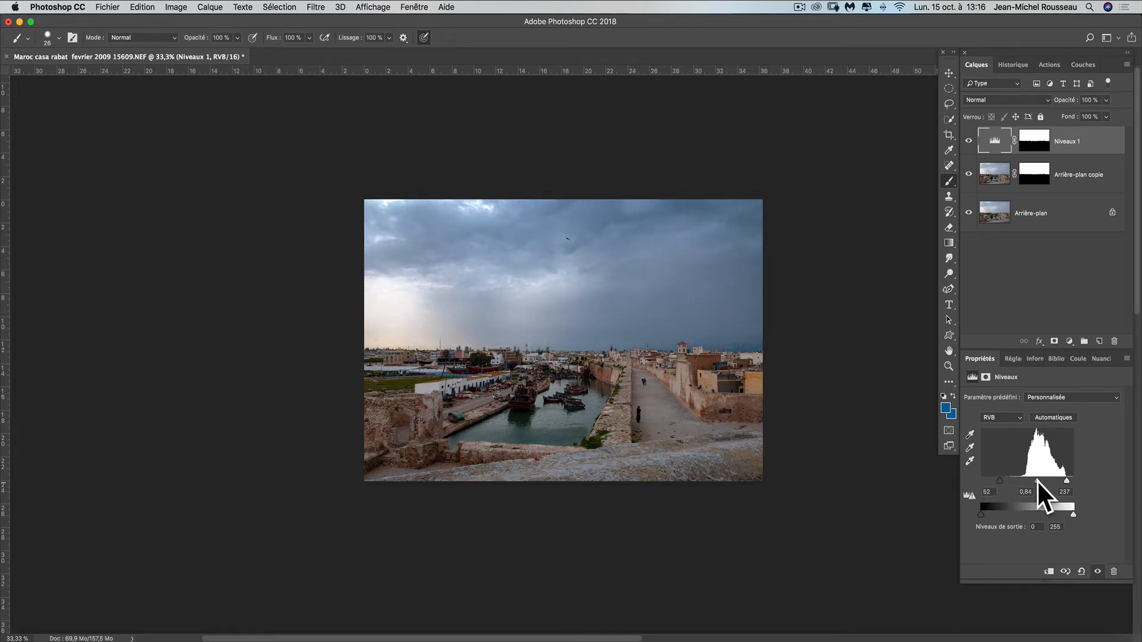
{"action": "left_click", "coordinate": [1059, 269]}
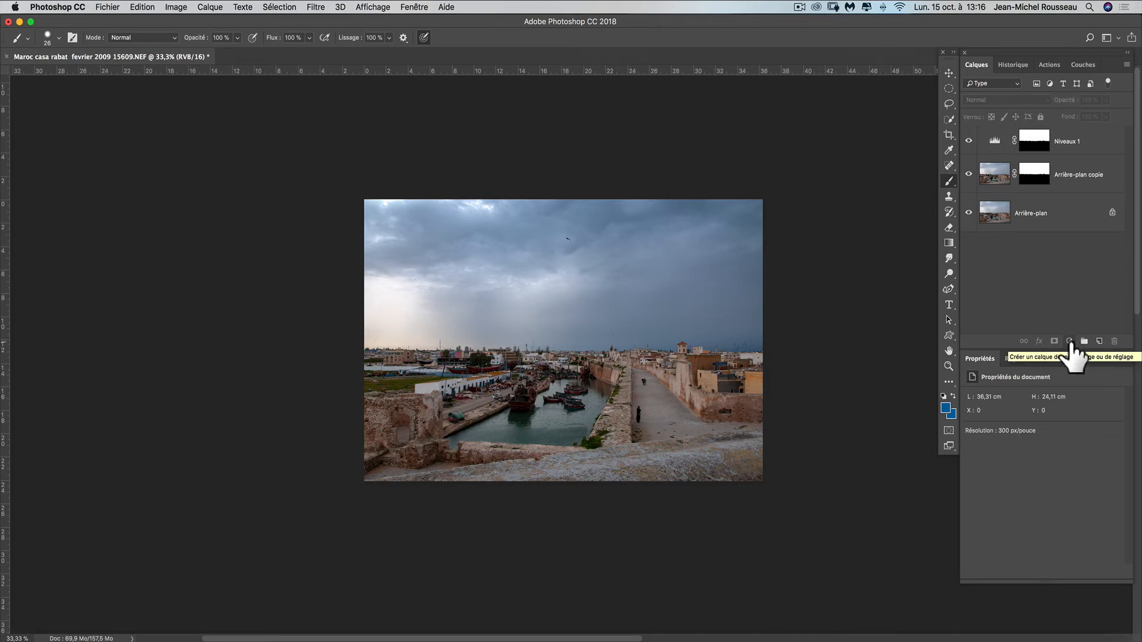
Examine the skyline edges and the noise in the sky at 500%, and return to the whole photo
{"action": "key", "text": "super+plus"}
{"action": "key", "text": "super+plus"}
{"action": "key", "text": "super+plus"}
{"action": "key", "text": "super+plus"}
{"action": "key", "text": "super+plus"}
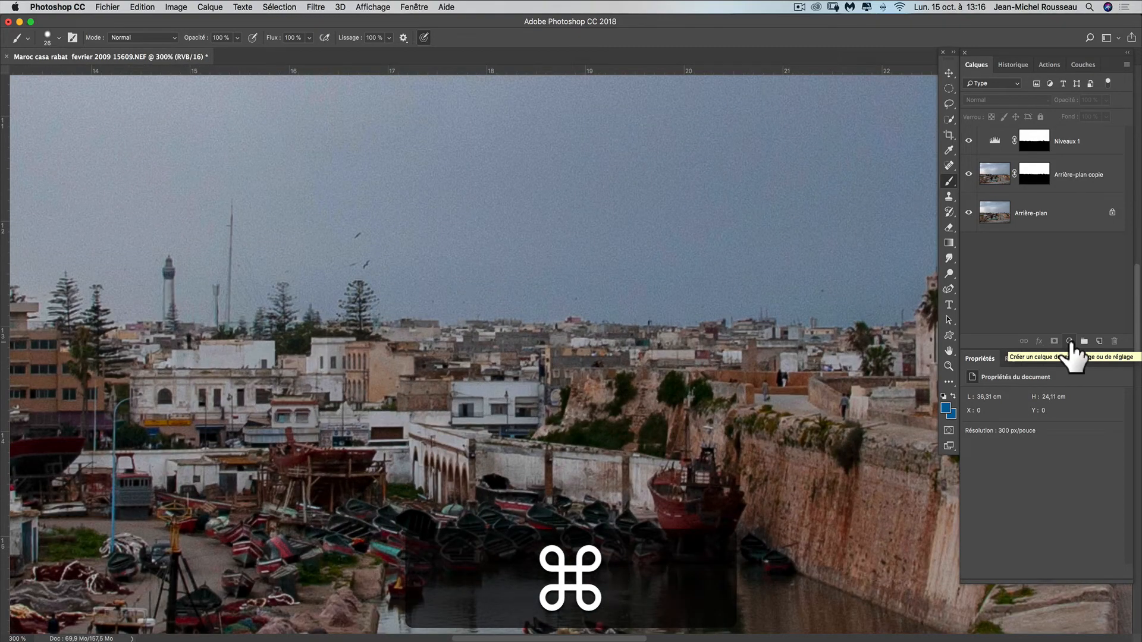
{"action": "key", "text": "super+plus"}
{"action": "key", "text": "super+plus"}
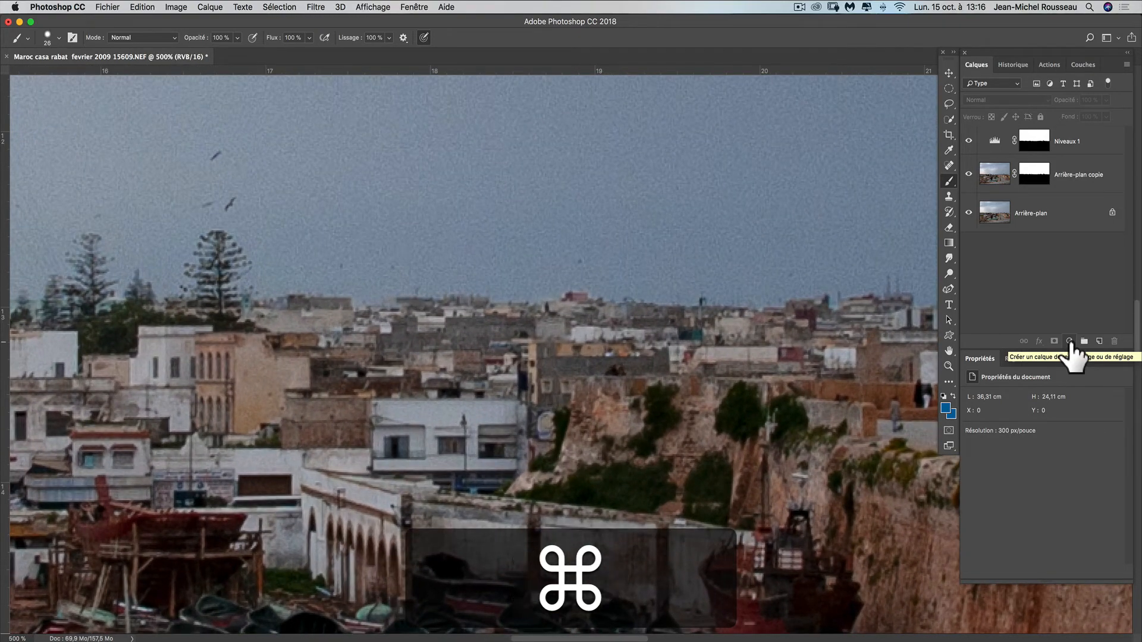
{"action": "left_click_drag", "start_coordinate": [696, 234], "coordinate": [684, 405]}
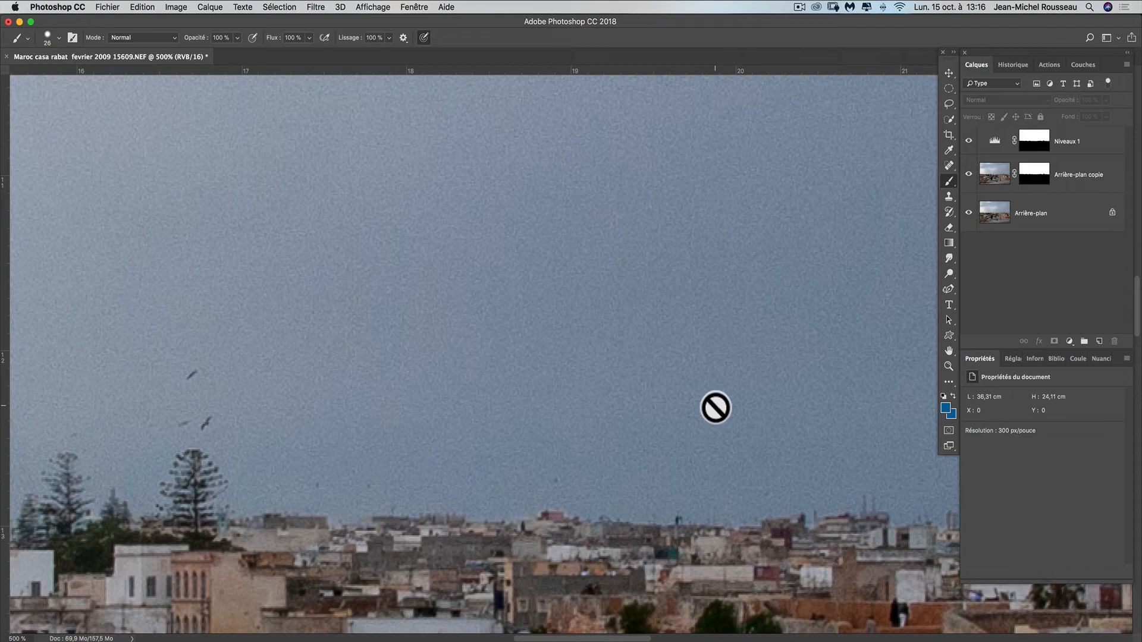
{"action": "key", "text": "super+minus"}
{"action": "key", "text": "super+minus"}
{"action": "key", "text": "super+minus"}
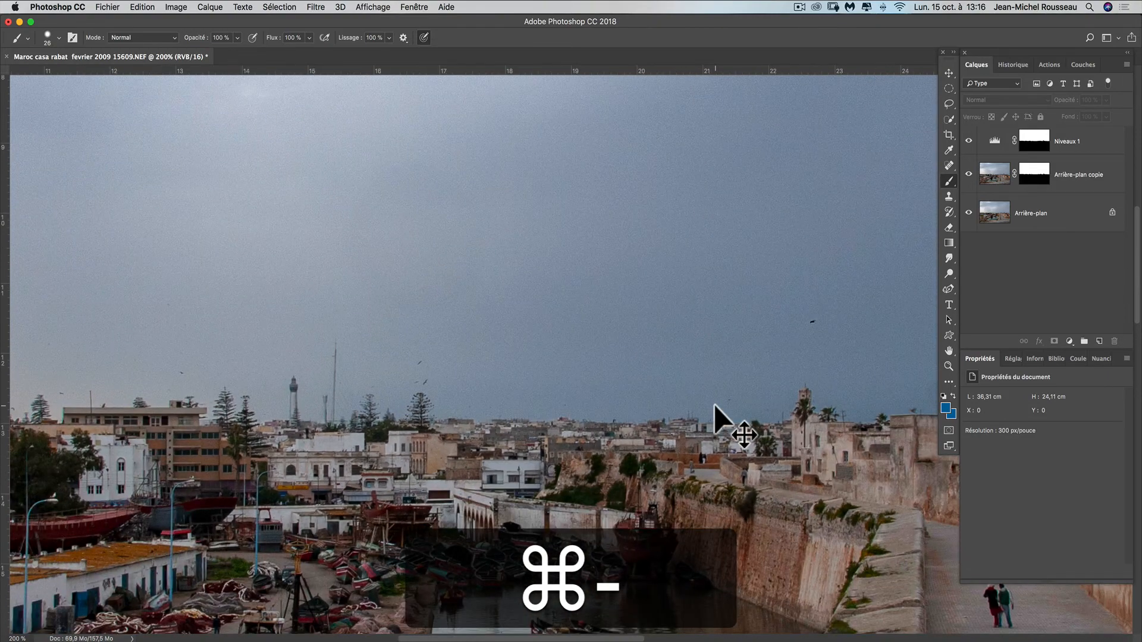
{"action": "key", "text": "super+minus"}
{"action": "key", "text": "super+minus"}
{"action": "key", "text": "super+minus"}
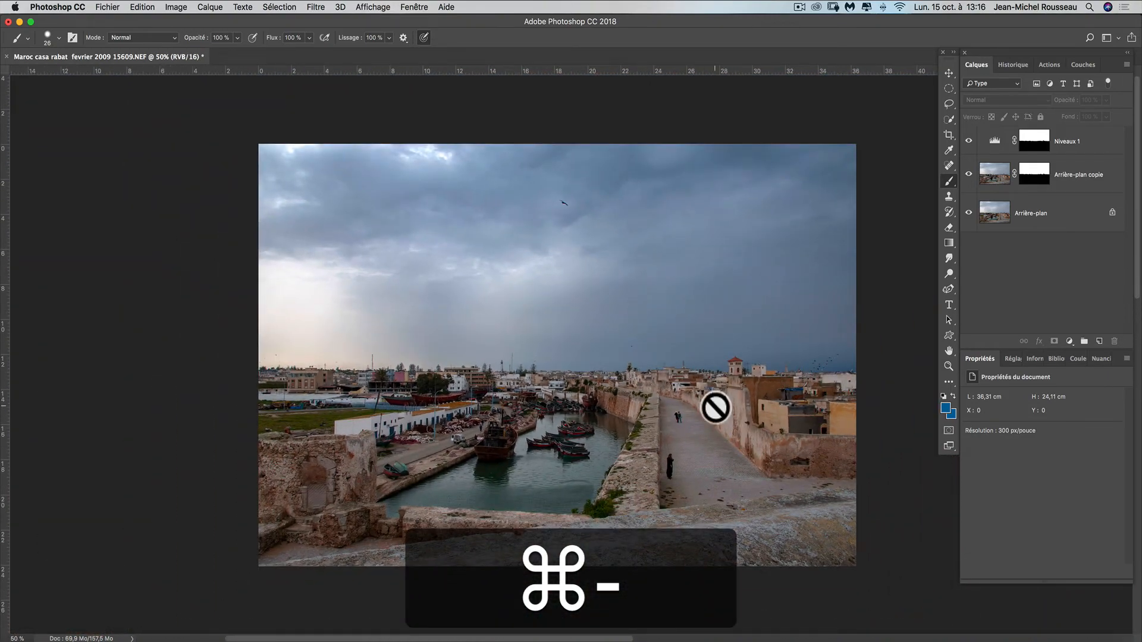
Open the Camera Raw filter on the Arrière-plan copie image and set the sharpening radius to 0.5 and detail to 0
{"action": "left_click", "coordinate": [1001, 173]}
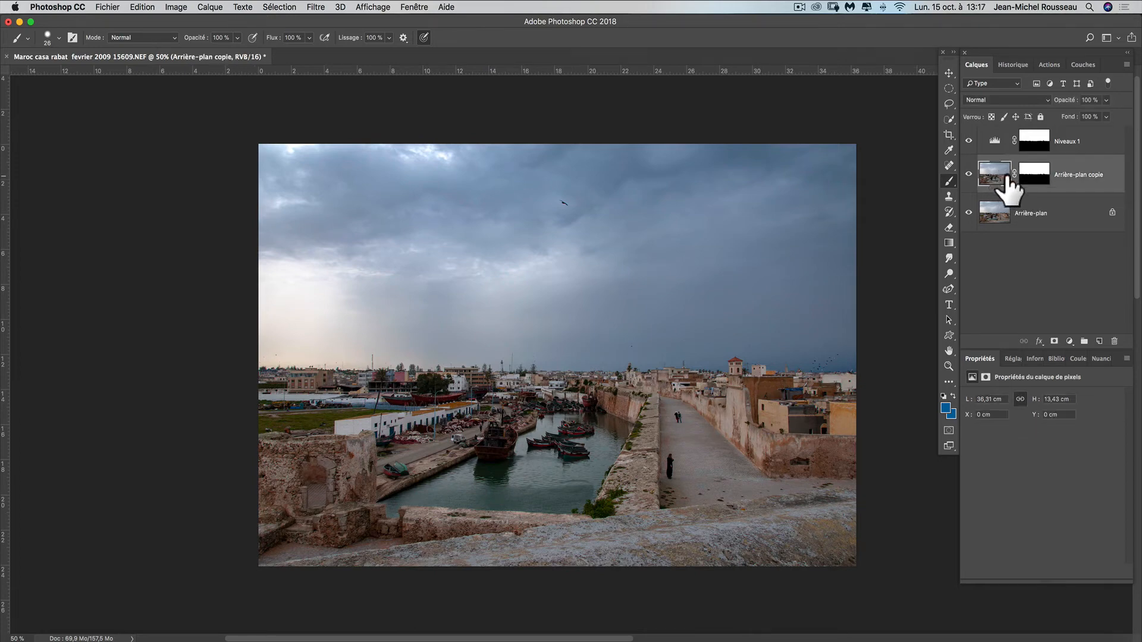
{"action": "left_click", "coordinate": [316, 7]}
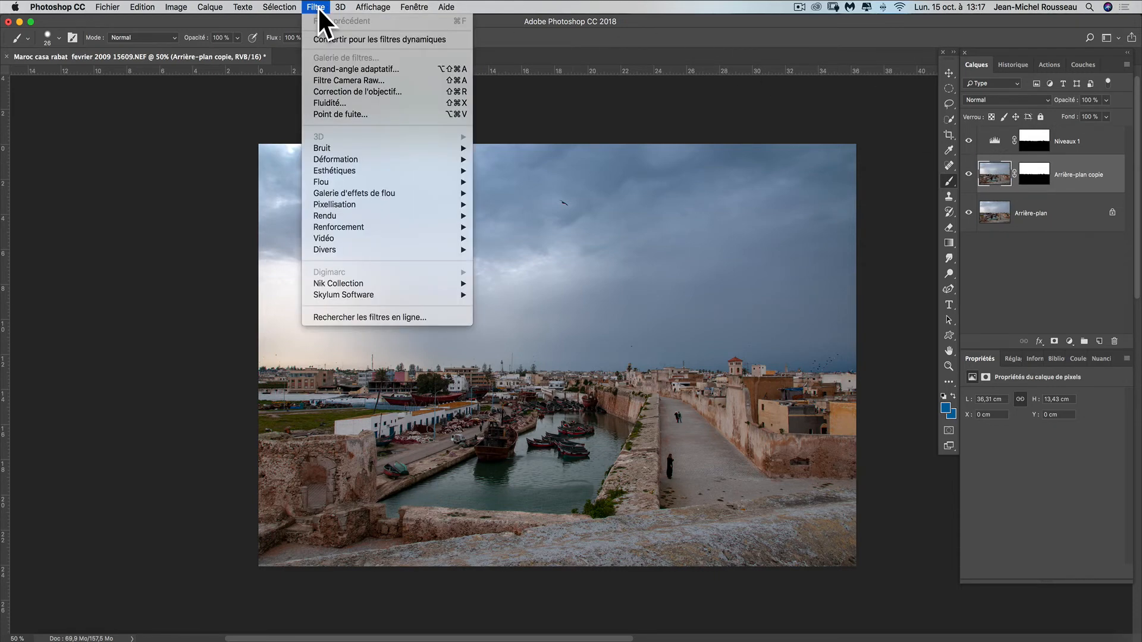
{"action": "left_click", "coordinate": [336, 80]}
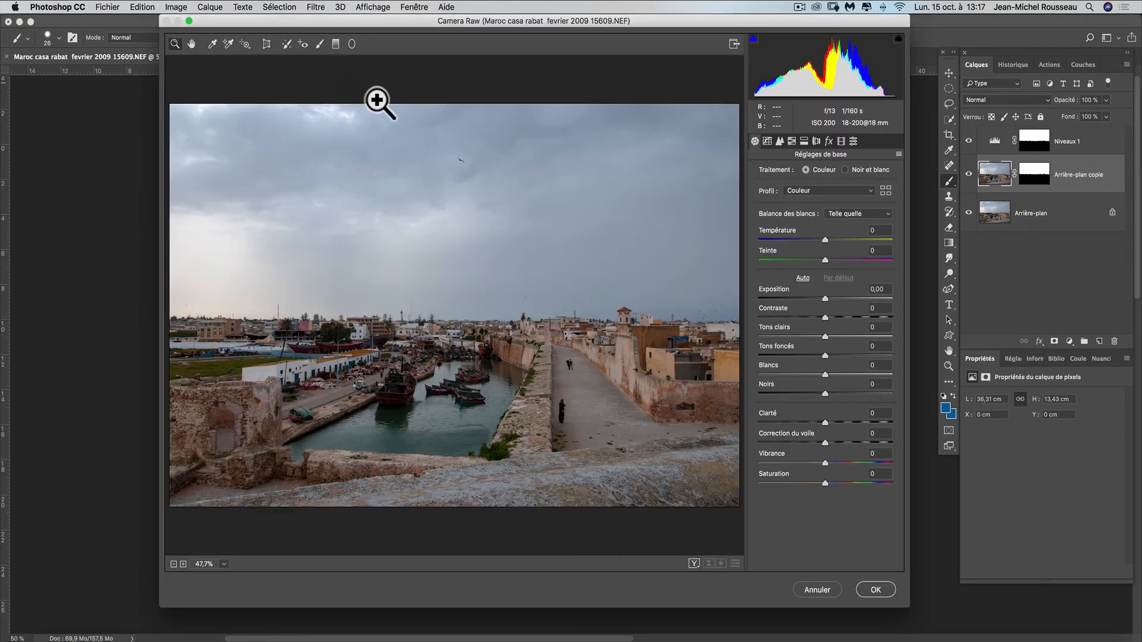
{"action": "left_click", "coordinate": [780, 141]}
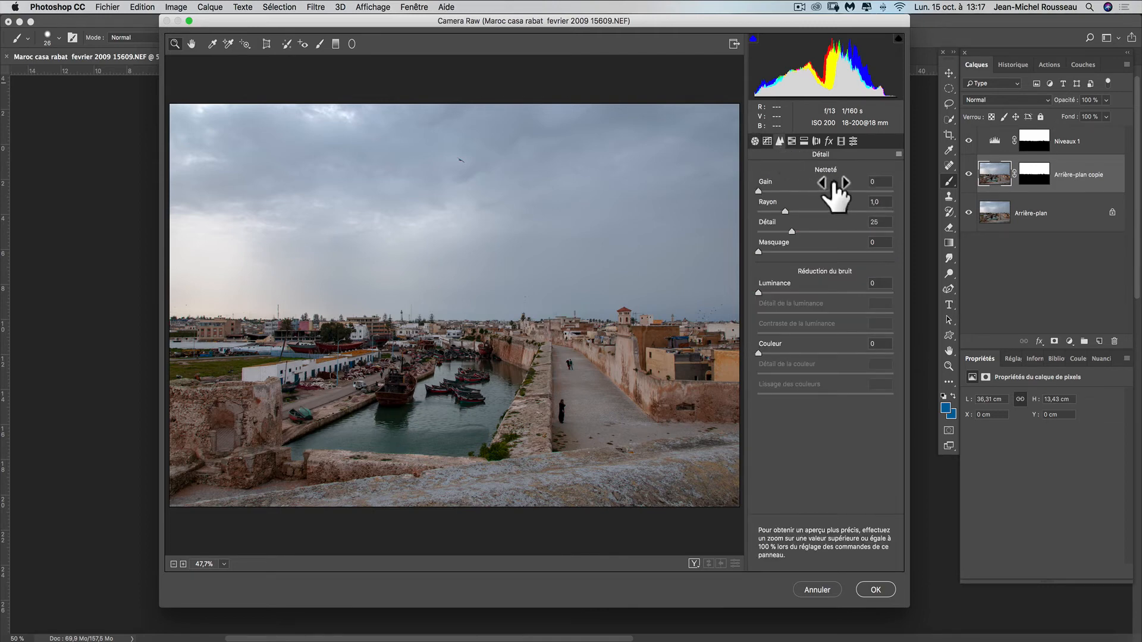
{"action": "left_click", "coordinate": [759, 211]}
{"action": "left_click", "coordinate": [758, 232]}
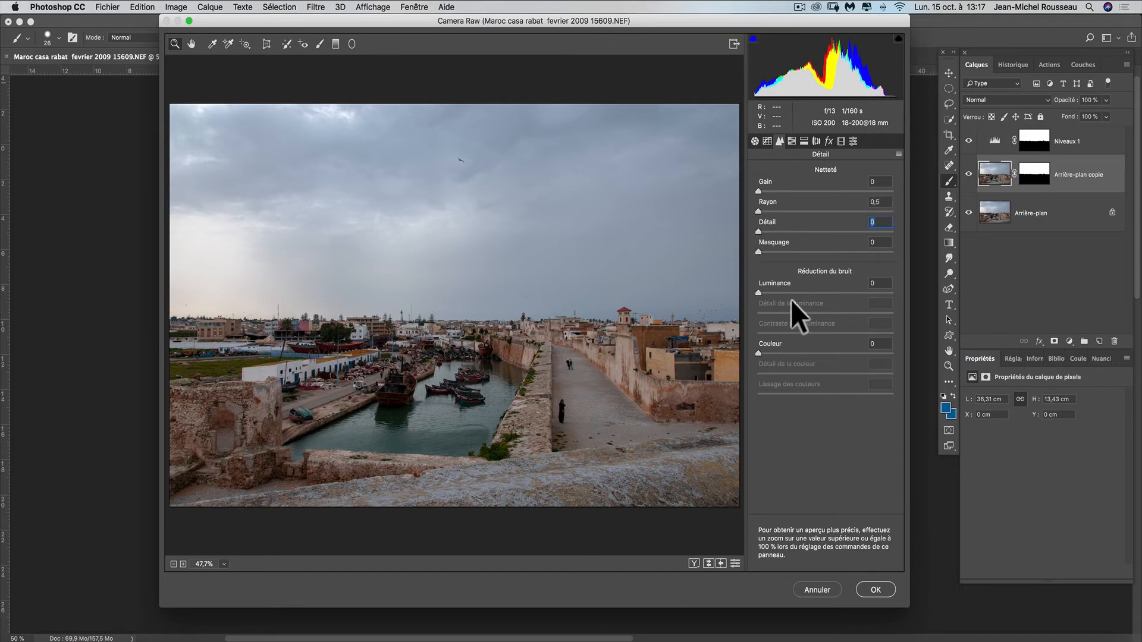
Set the luminance noise reduction to 47 while judging the sky's grain at 1000%, and review the whole photo
{"action": "left_click", "coordinate": [589, 249]}
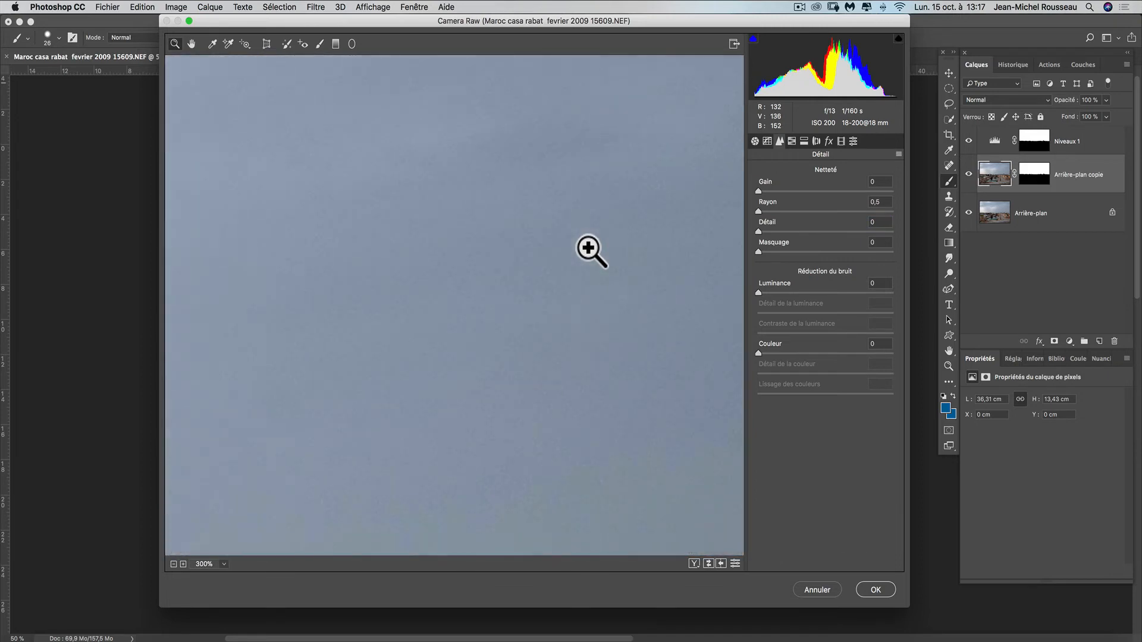
{"action": "left_click_drag", "start_coordinate": [569, 287], "coordinate": [551, 278]}
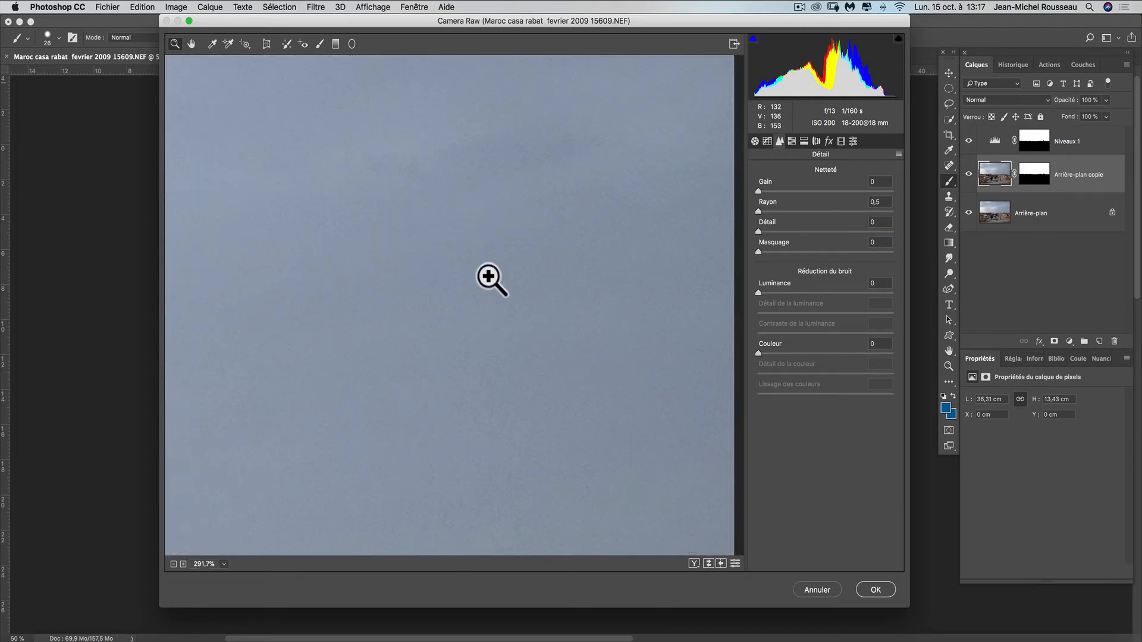
{"action": "key", "text": "space"}
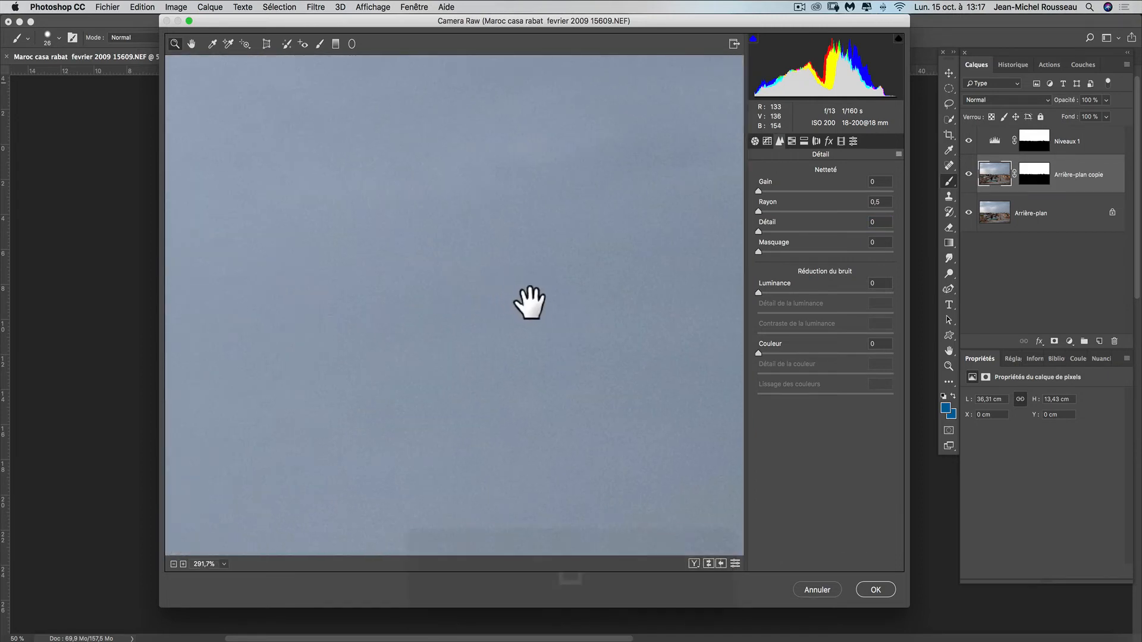
{"action": "key", "text": "super+plus"}
{"action": "key", "text": "super+plus"}
{"action": "key", "text": "super+plus"}
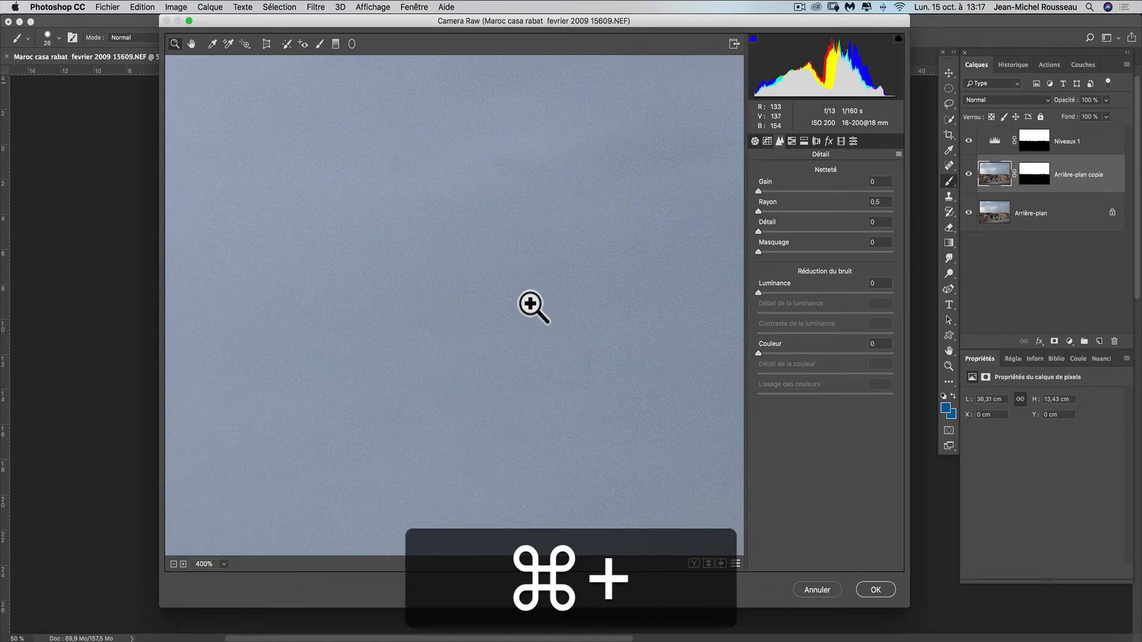
{"action": "key", "text": "super+plus"}
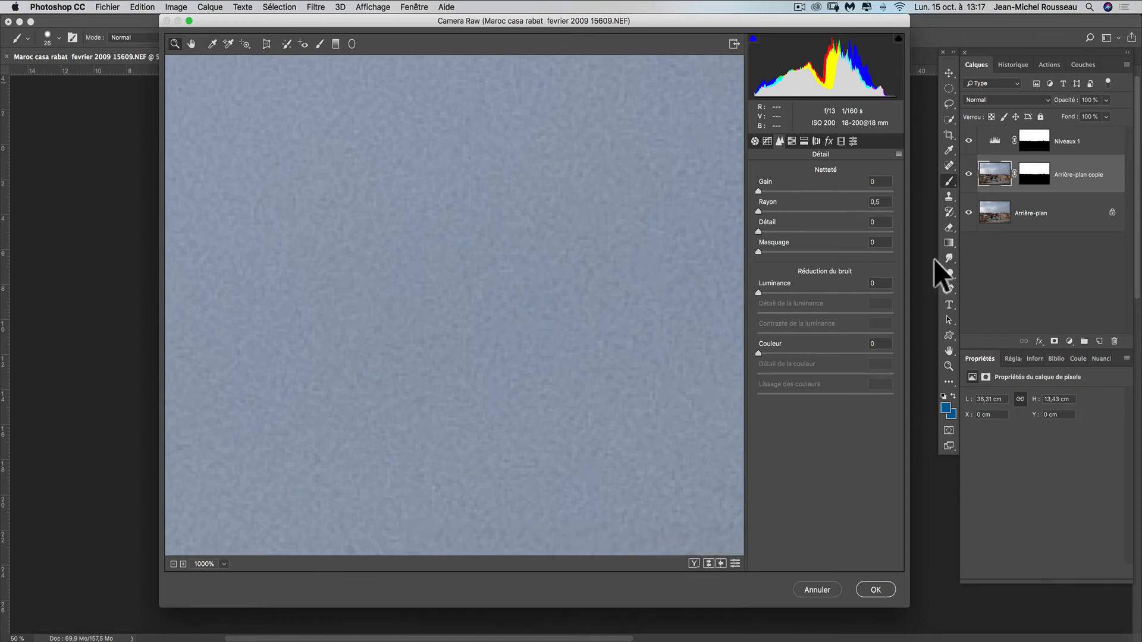
{"action": "left_click", "coordinate": [813, 292]}
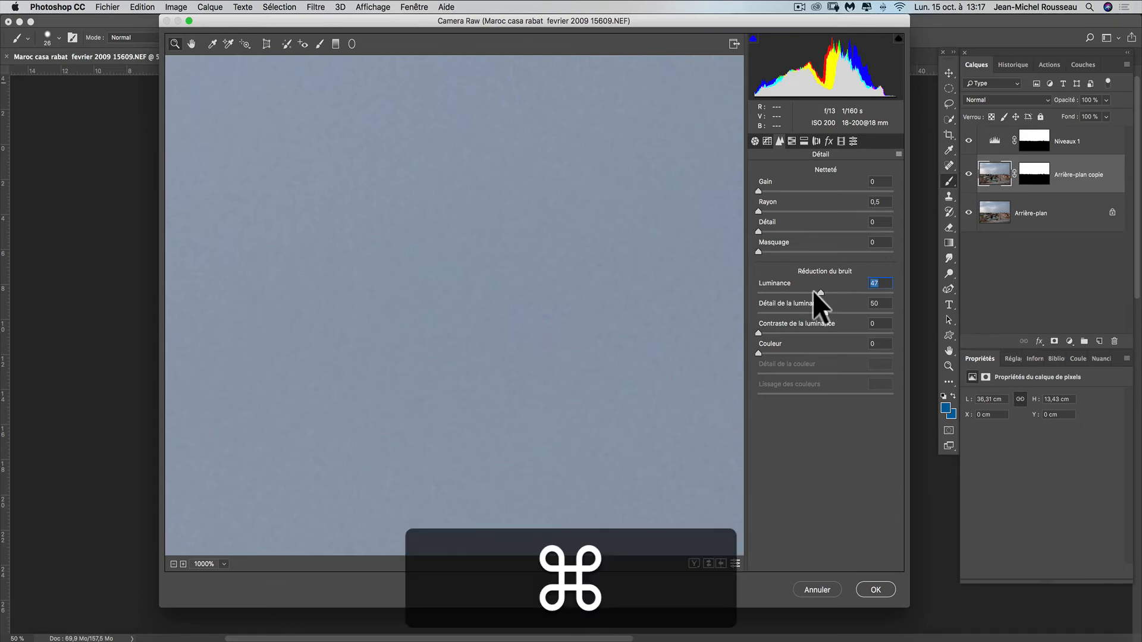
{"action": "key", "text": "super+minus"}
{"action": "key", "text": "super+minus"}
{"action": "key", "text": "super+minus"}
{"action": "key", "text": "super+minus"}
{"action": "key", "text": "super+minus"}
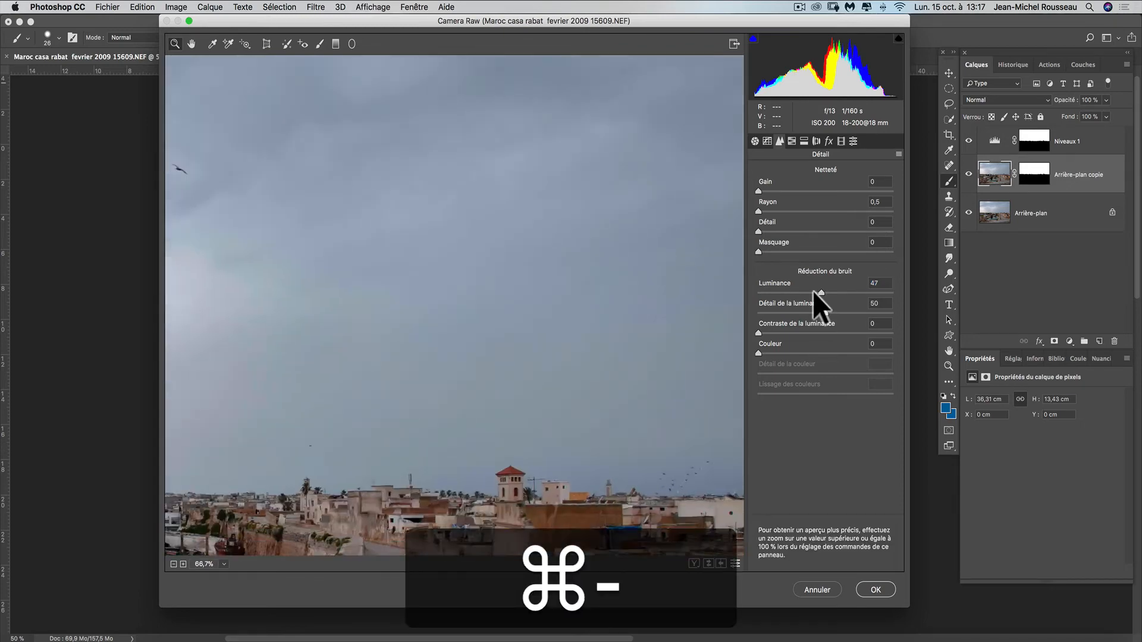
{"action": "key", "text": "super+minus"}
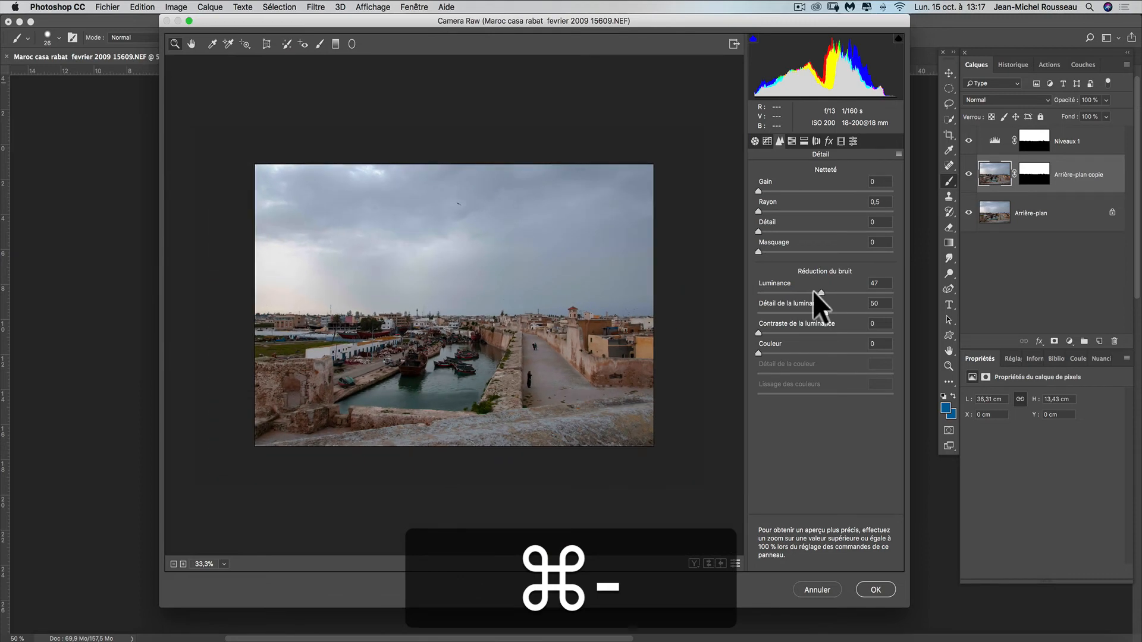
Apply the Camera Raw noise reduction and add a second Levels adjustment layer above Niveaux 1
{"action": "left_click", "coordinate": [874, 589]}
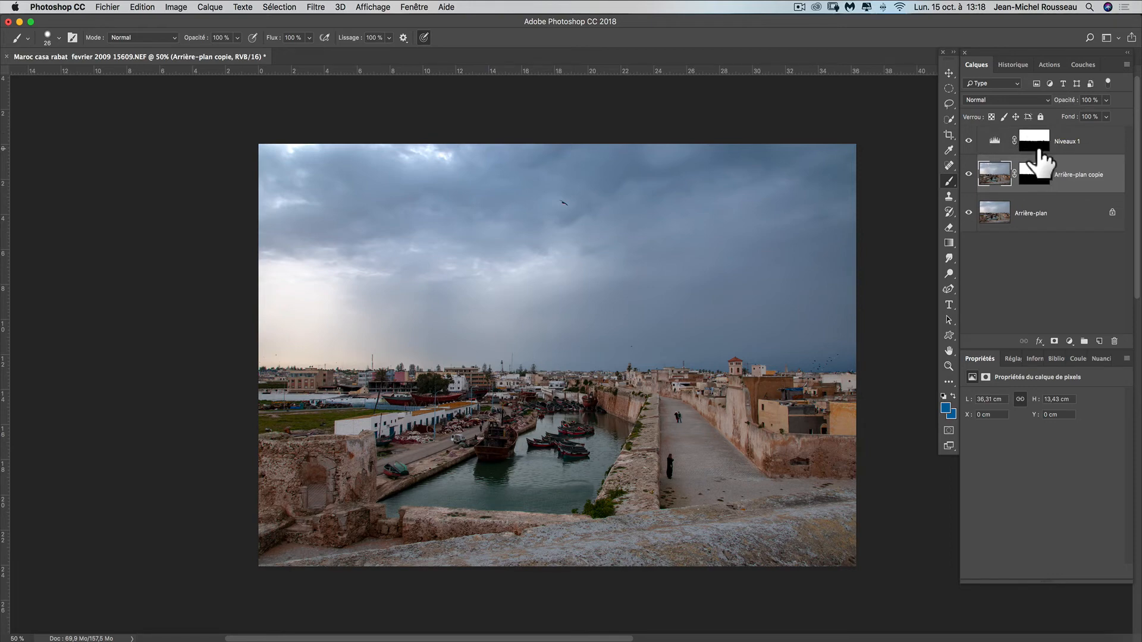
{"action": "left_click", "coordinate": [1038, 152]}
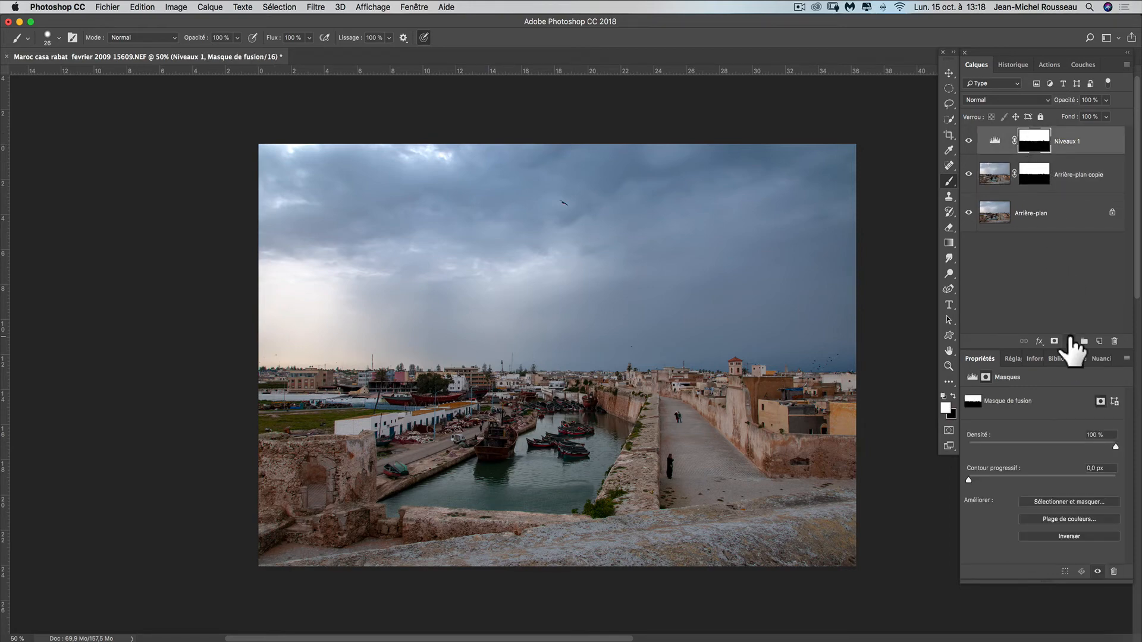
{"action": "left_click", "coordinate": [1069, 340]}
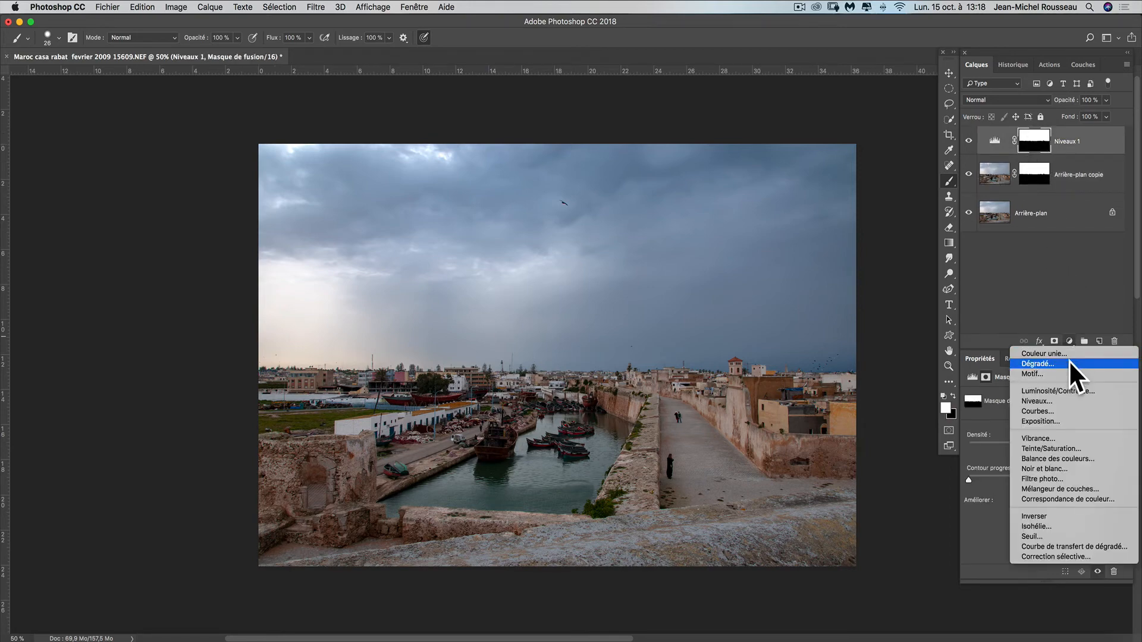
{"action": "left_click", "coordinate": [1071, 398]}
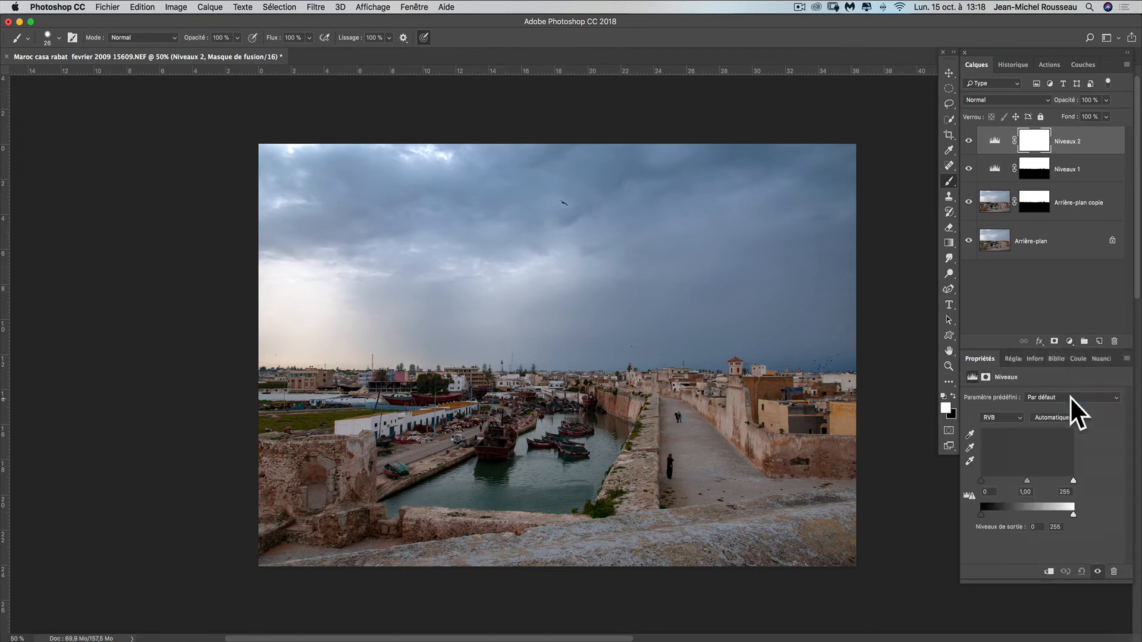
Replace the Niveaux 2 mask with a copy of the Niveaux 1 mask and invert it to target the ground
{"action": "left_click", "coordinate": [1037, 166]}
{"action": "key", "text": "alt"}
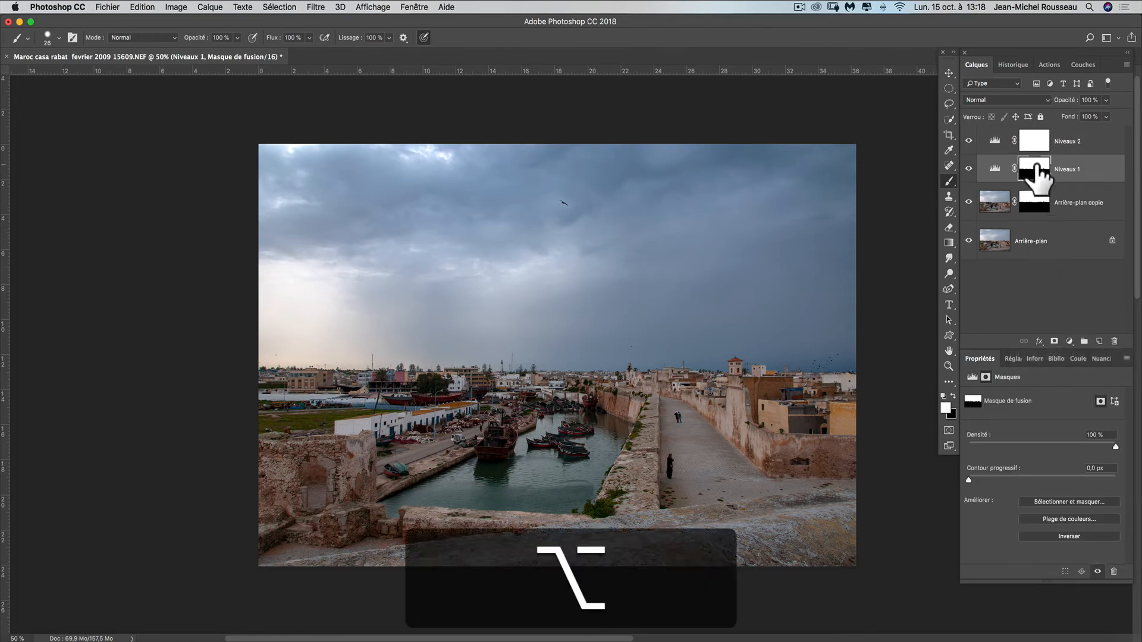
{"action": "left_click_drag", "start_coordinate": [1038, 171], "coordinate": [1036, 144]}
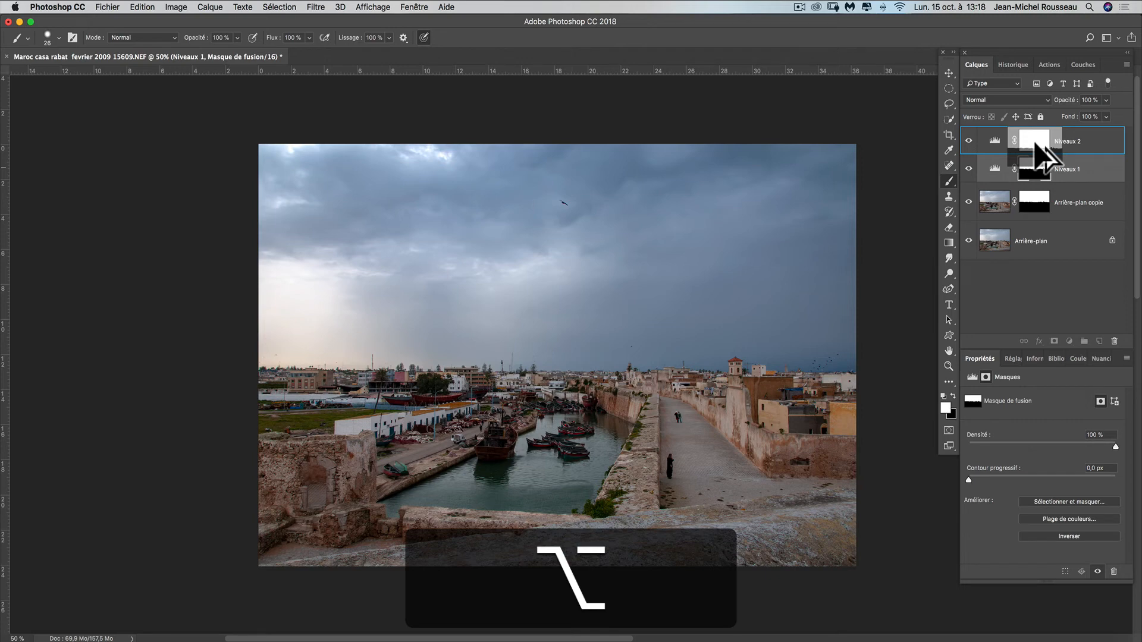
{"action": "left_click_drag", "start_coordinate": [1036, 144], "coordinate": [1034, 141]}
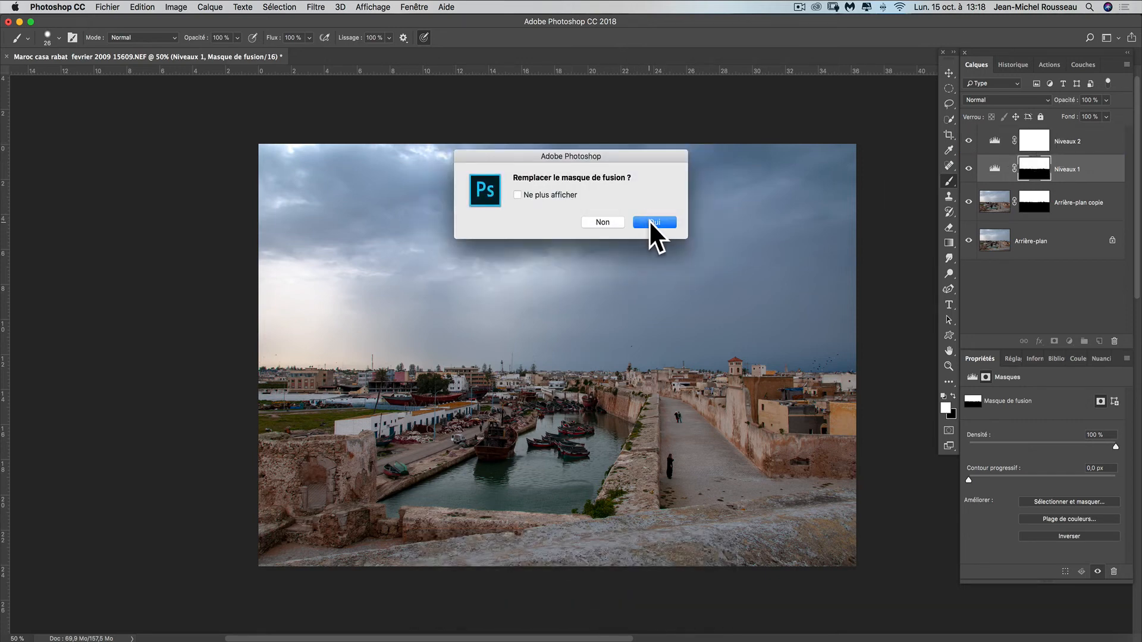
{"action": "left_click", "coordinate": [653, 222]}
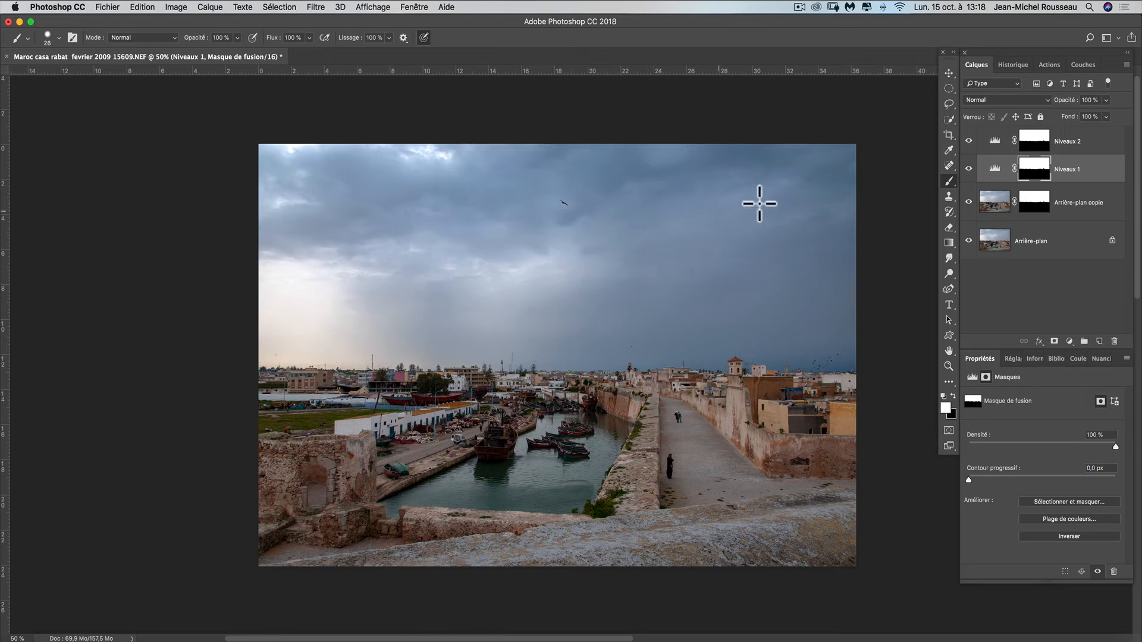
{"action": "left_click", "coordinate": [1033, 145]}
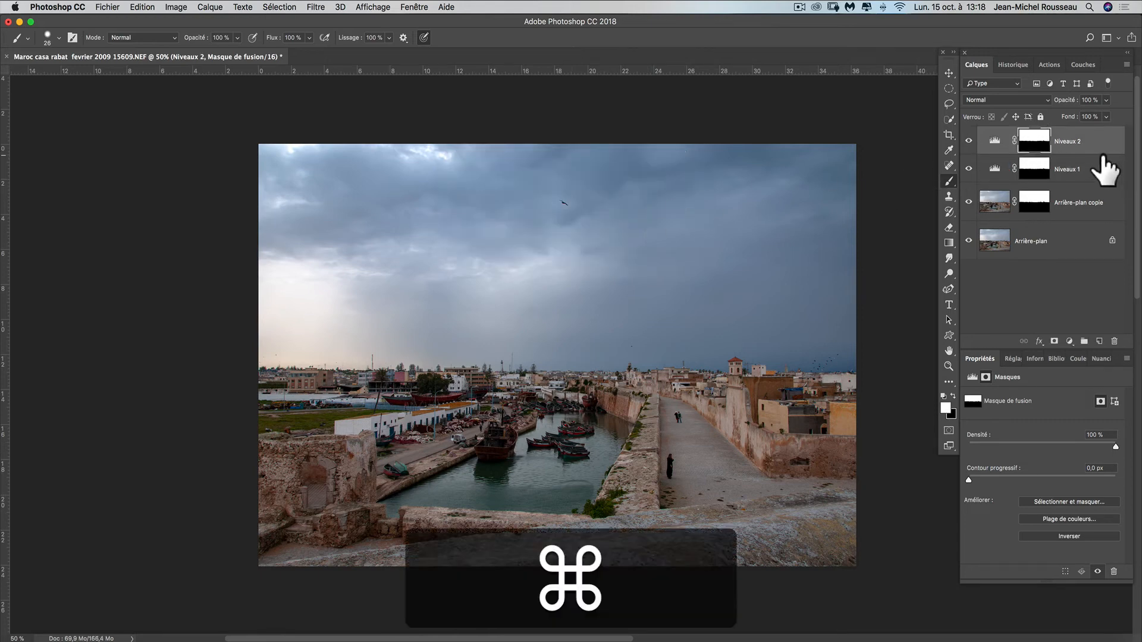
{"action": "key", "text": "super+i"}
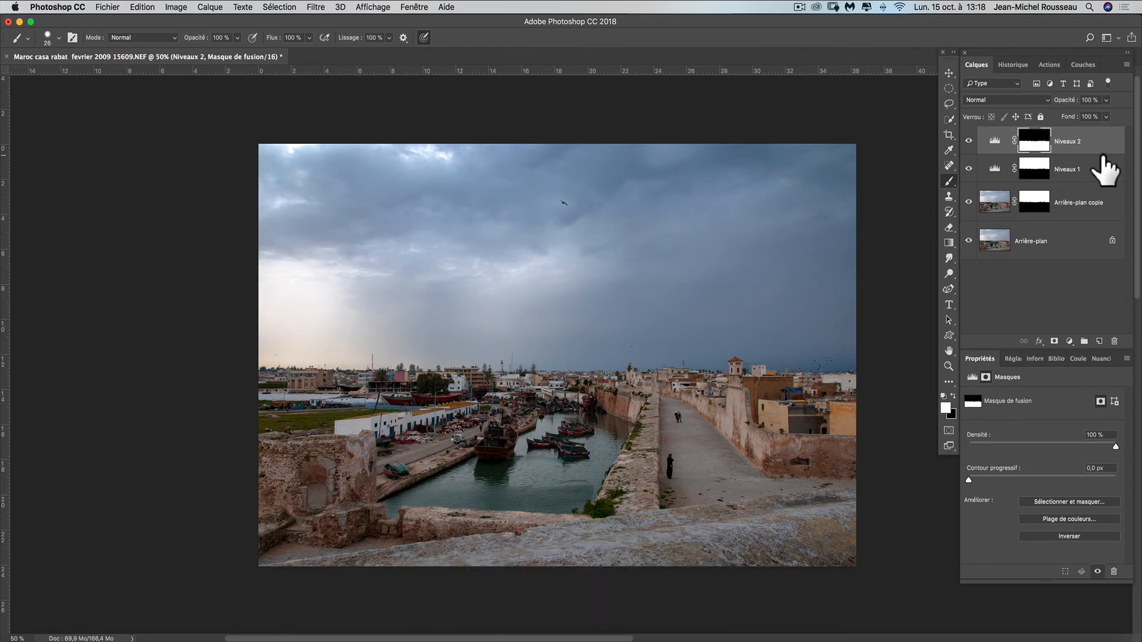
Brighten the harbour and buildings with the Niveaux 2 adjustment, setting the white input level to 158 and lightening the midtones slightly
{"action": "left_click", "coordinate": [994, 141]}
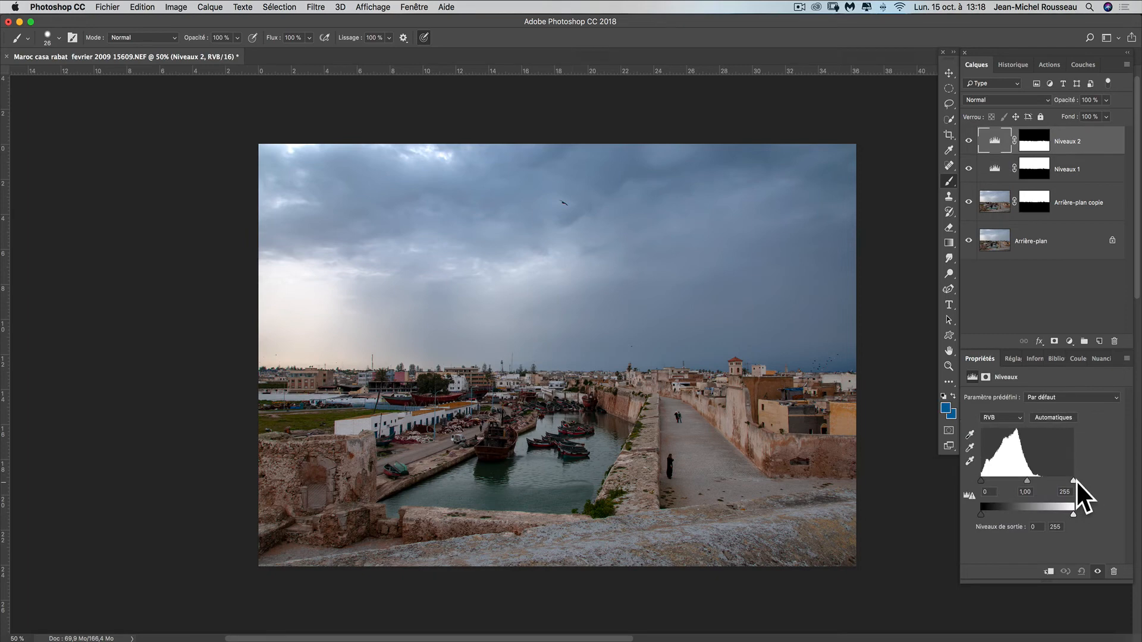
{"action": "left_click_drag", "start_coordinate": [1075, 480], "coordinate": [1044, 480]}
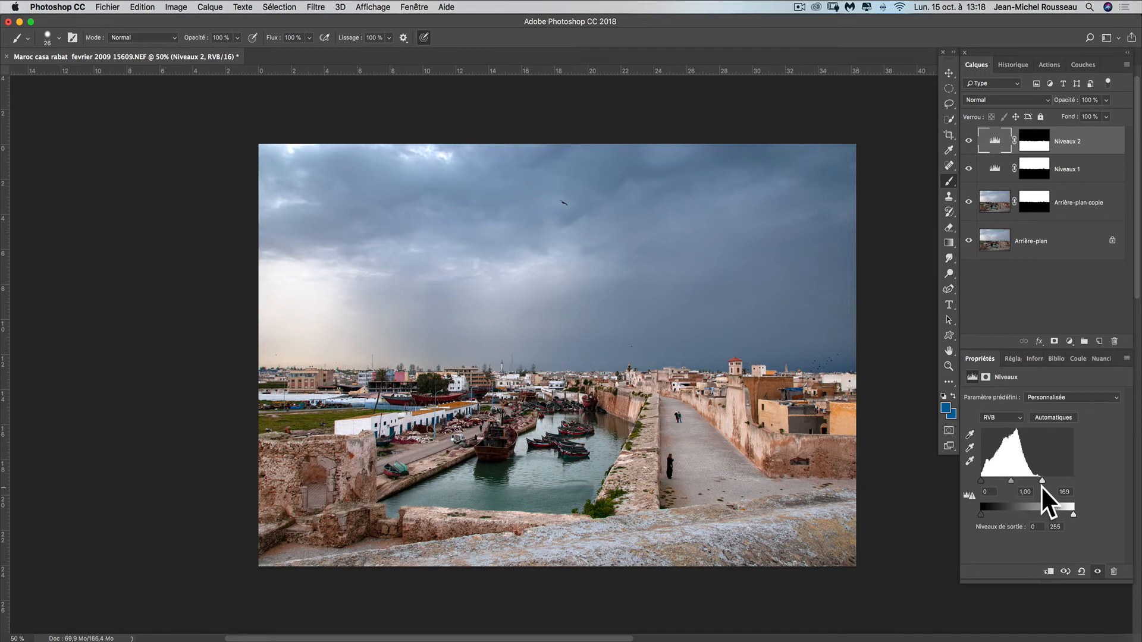
{"action": "left_click_drag", "start_coordinate": [1041, 481], "coordinate": [1037, 480]}
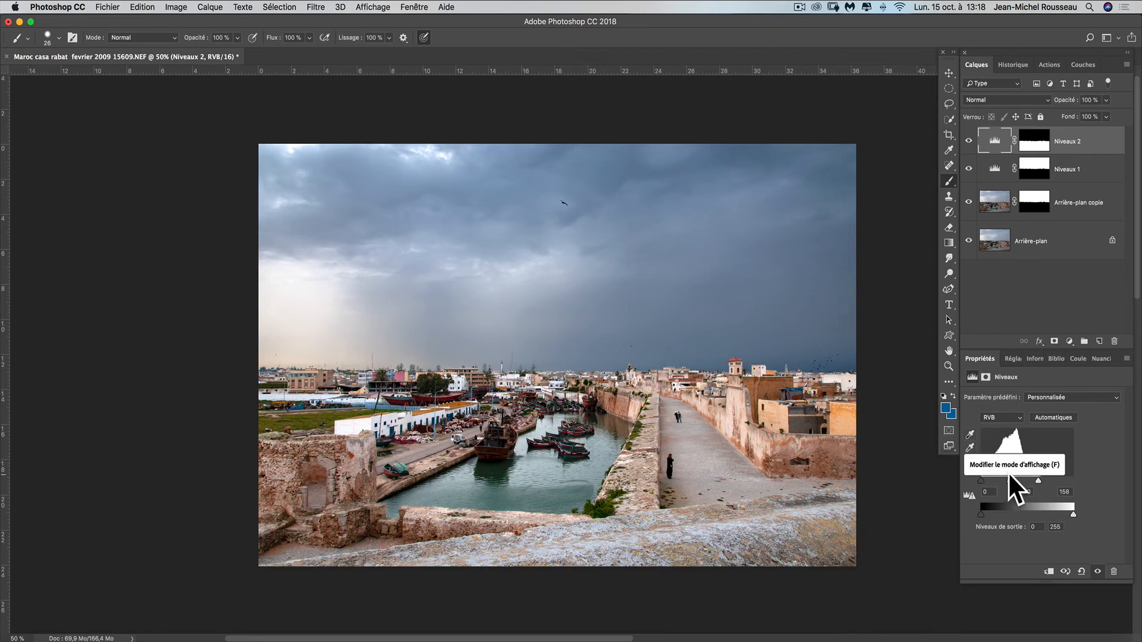
{"action": "left_click_drag", "start_coordinate": [1010, 479], "coordinate": [1006, 480]}
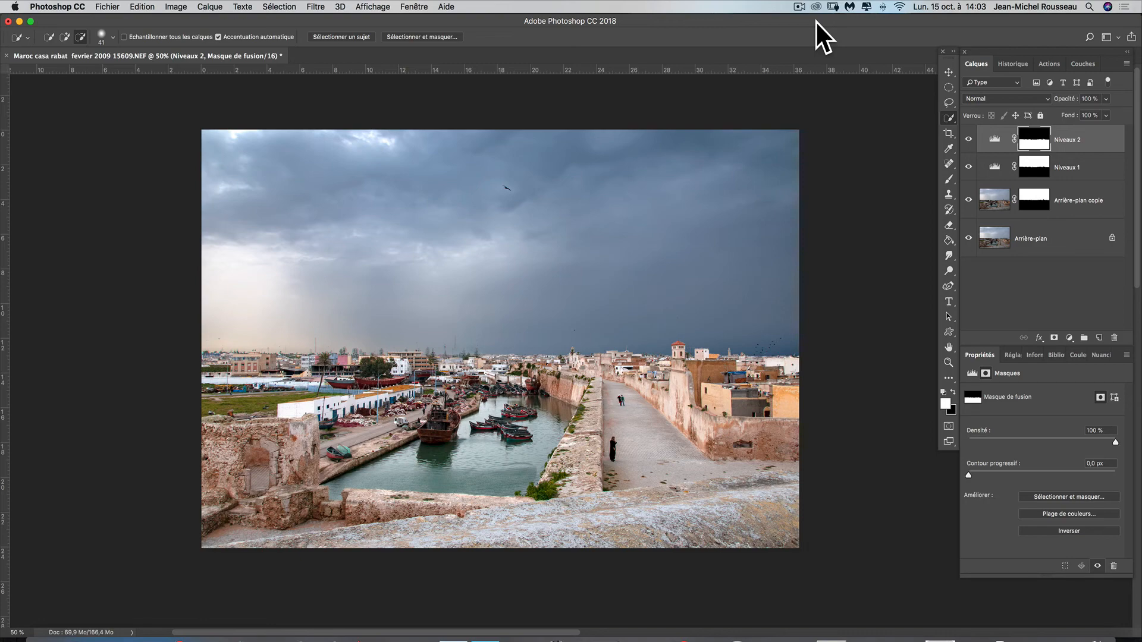
Examine the skyline edges around the rooftops, palm trees and tower for coloured fringes at up to 600%
{"action": "key", "text": "super+plus"}
{"action": "key", "text": "super+plus"}
{"action": "key", "text": "super+plus"}
{"action": "key", "text": "super+plus"}
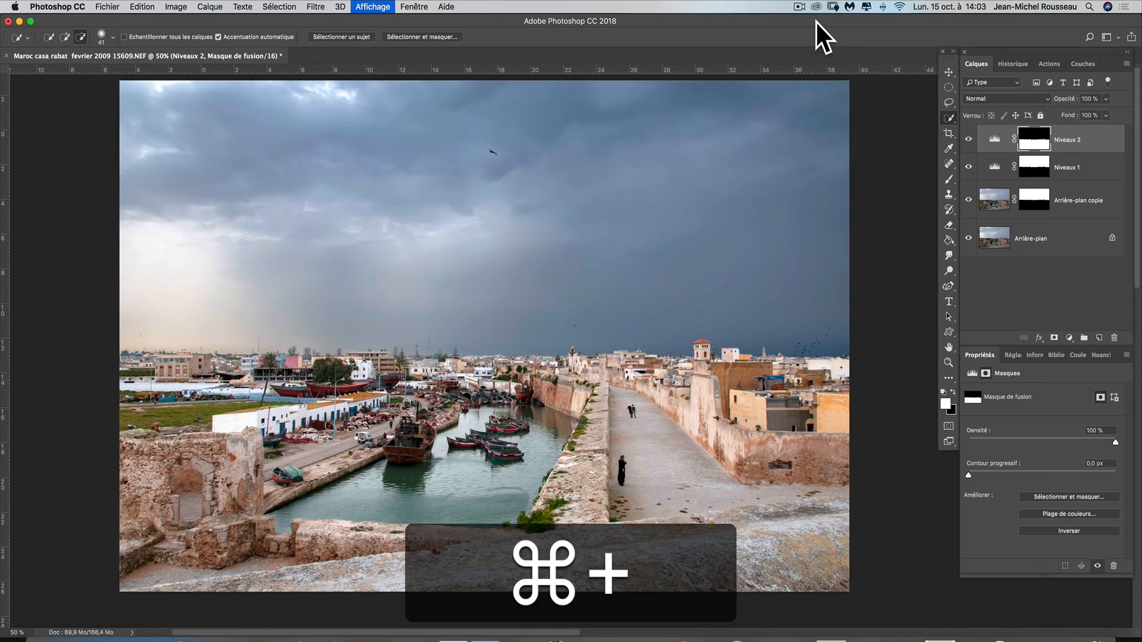
{"action": "key", "text": "space"}
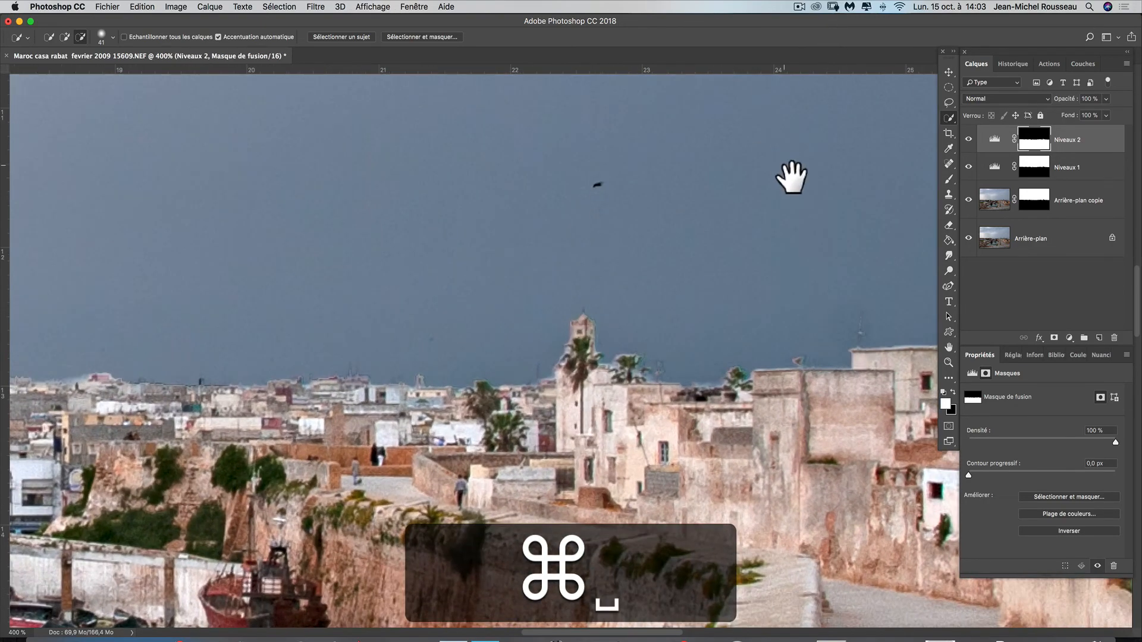
{"action": "left_click_drag", "start_coordinate": [611, 322], "coordinate": [360, 318]}
{"action": "left_click_drag", "start_coordinate": [560, 318], "coordinate": [365, 329]}
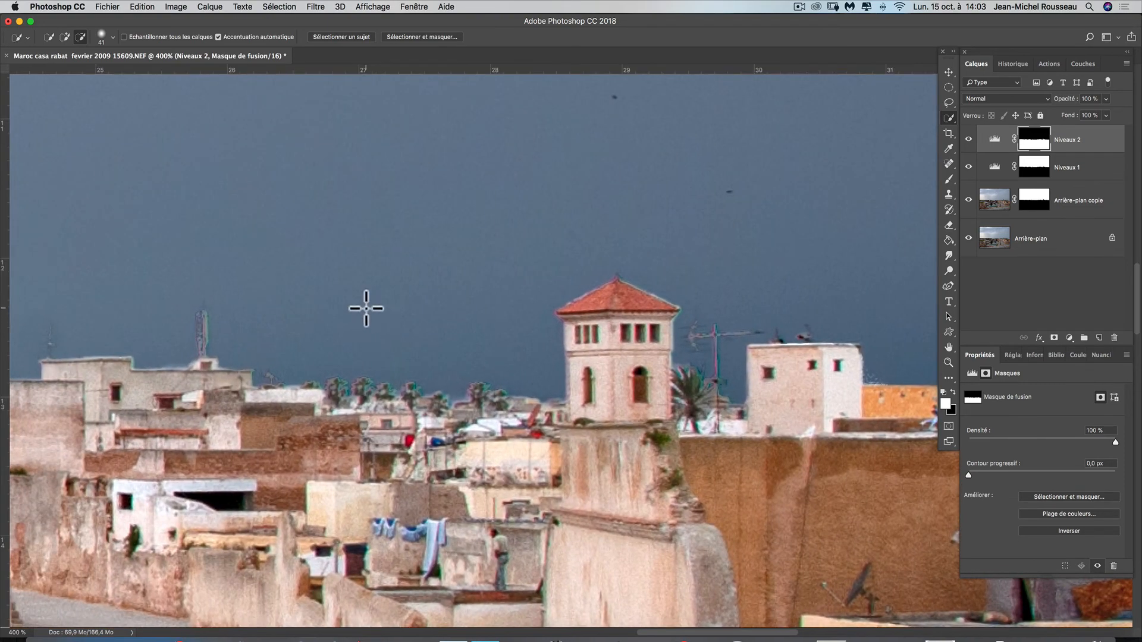
{"action": "key", "text": "space"}
{"action": "left_click_drag", "start_coordinate": [434, 309], "coordinate": [483, 308]}
{"action": "key", "text": "super+plus"}
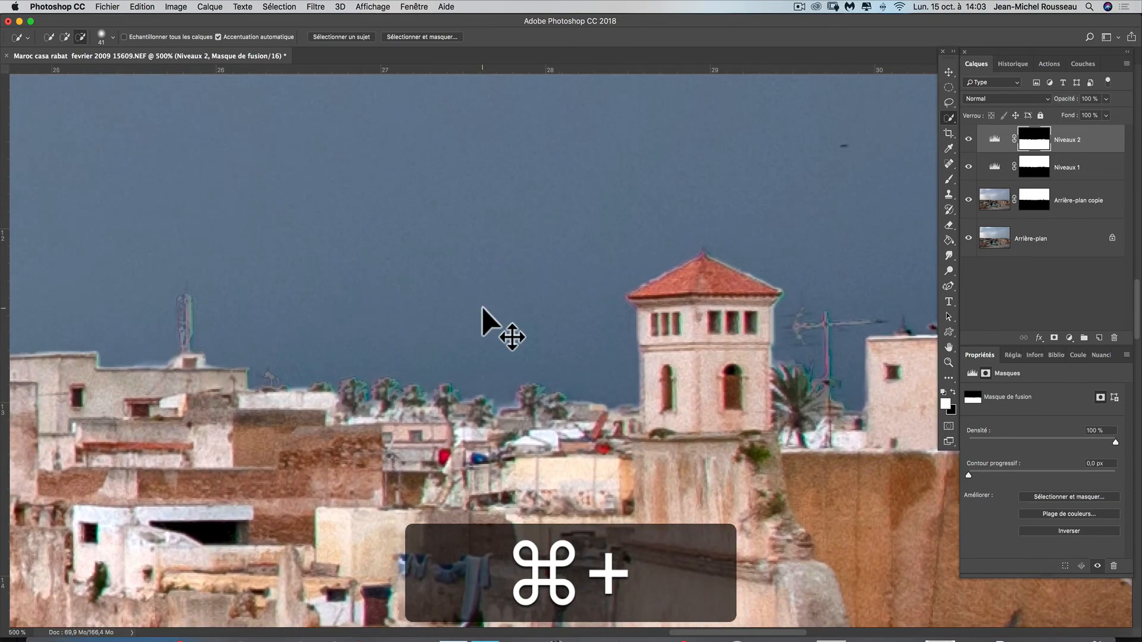
{"action": "scroll", "coordinate": [456, 423], "scroll_direction": "down", "scroll_amount": 1}
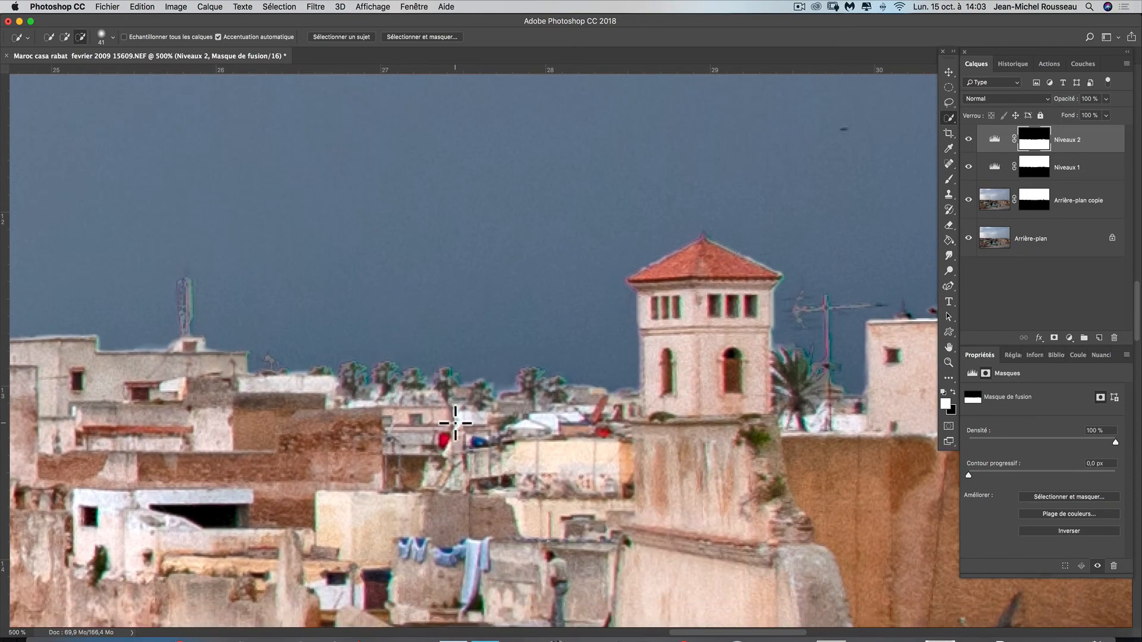
{"action": "key", "text": "super+plus"}
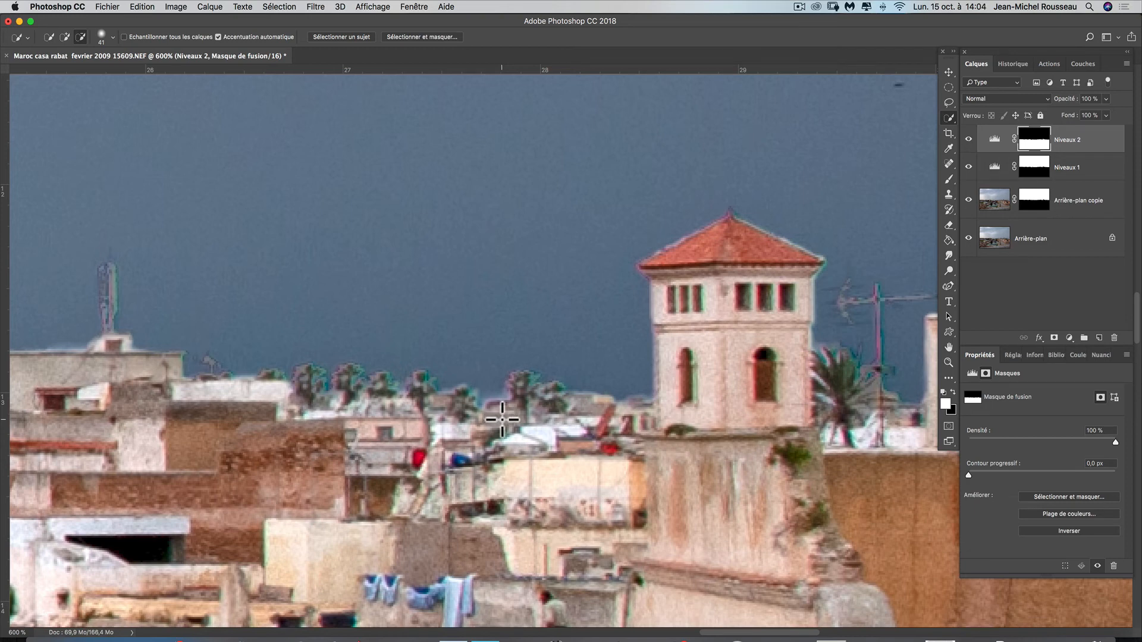
Hide both Levels layers and open the Camera Raw filter on the Arrière-plan copie image
{"action": "left_click", "coordinate": [990, 210]}
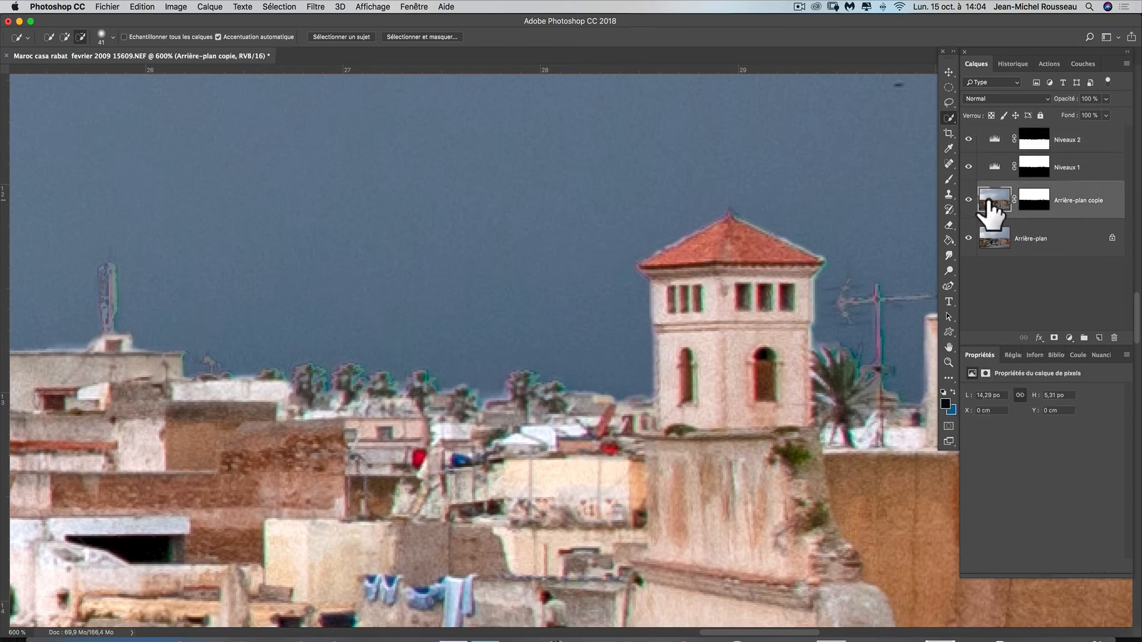
{"action": "left_click", "coordinate": [969, 167]}
{"action": "left_click", "coordinate": [968, 139]}
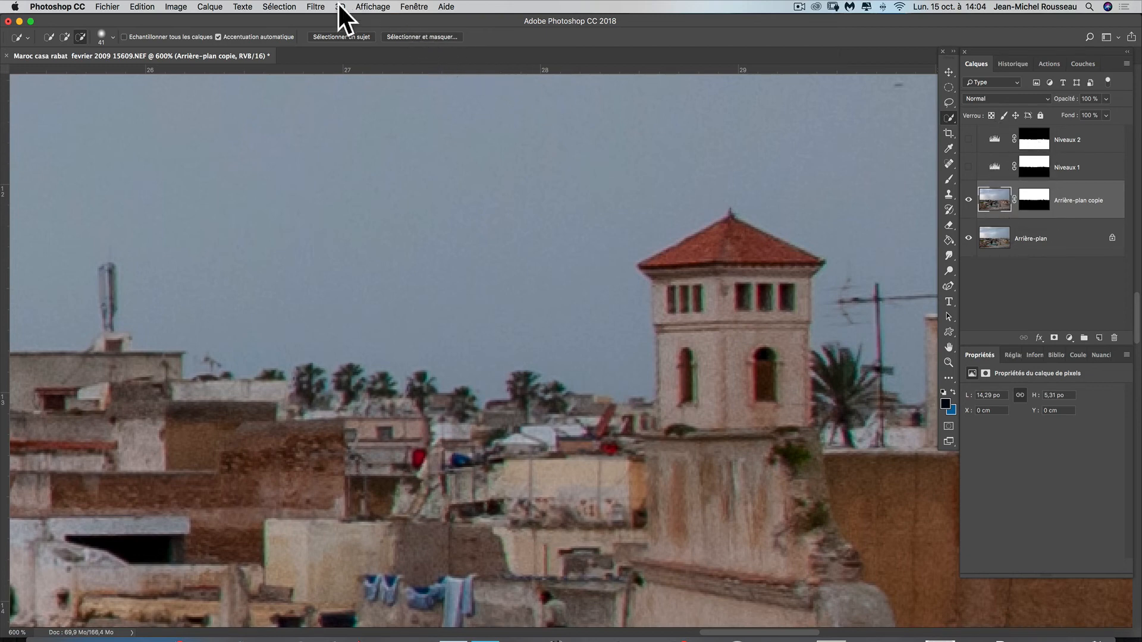
{"action": "left_click", "coordinate": [315, 7]}
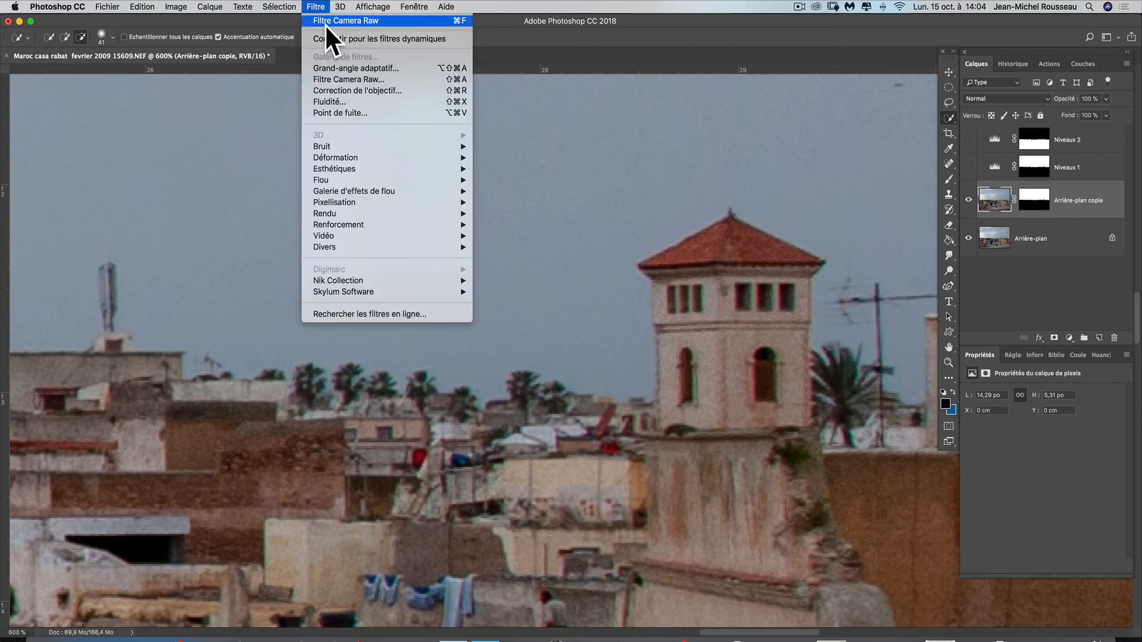
{"action": "left_click", "coordinate": [382, 78]}
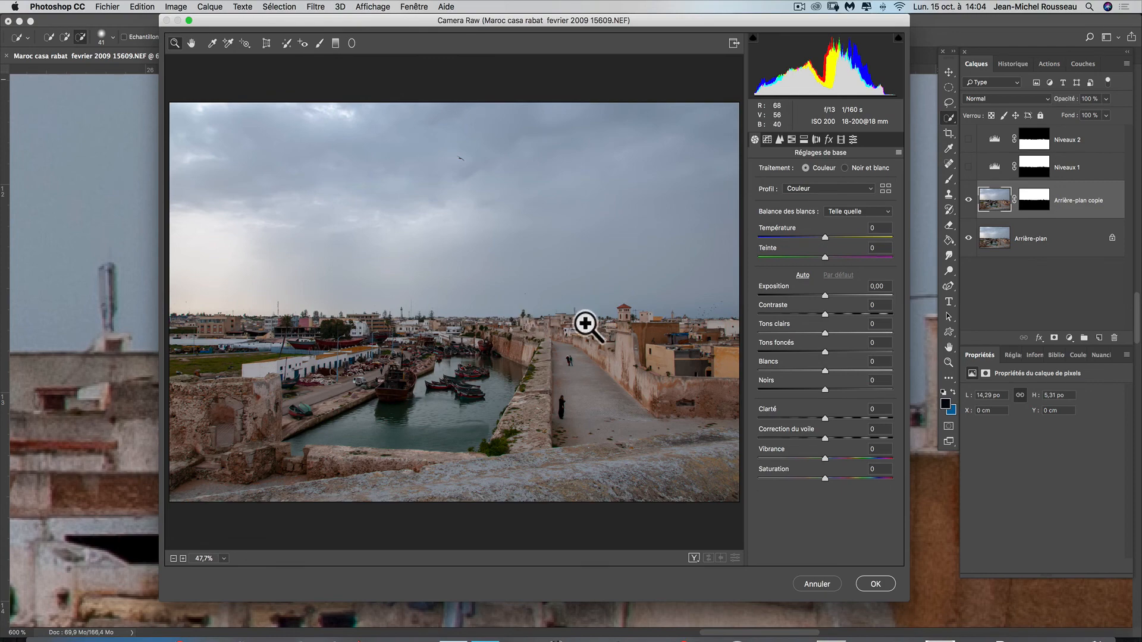
Set the colour noise reduction to 42 in the Detail settings while judging the palm trees and rooftops at 1000%
{"action": "left_click", "coordinate": [607, 322]}
{"action": "left_click", "coordinate": [607, 323]}
{"action": "left_click", "coordinate": [426, 247]}
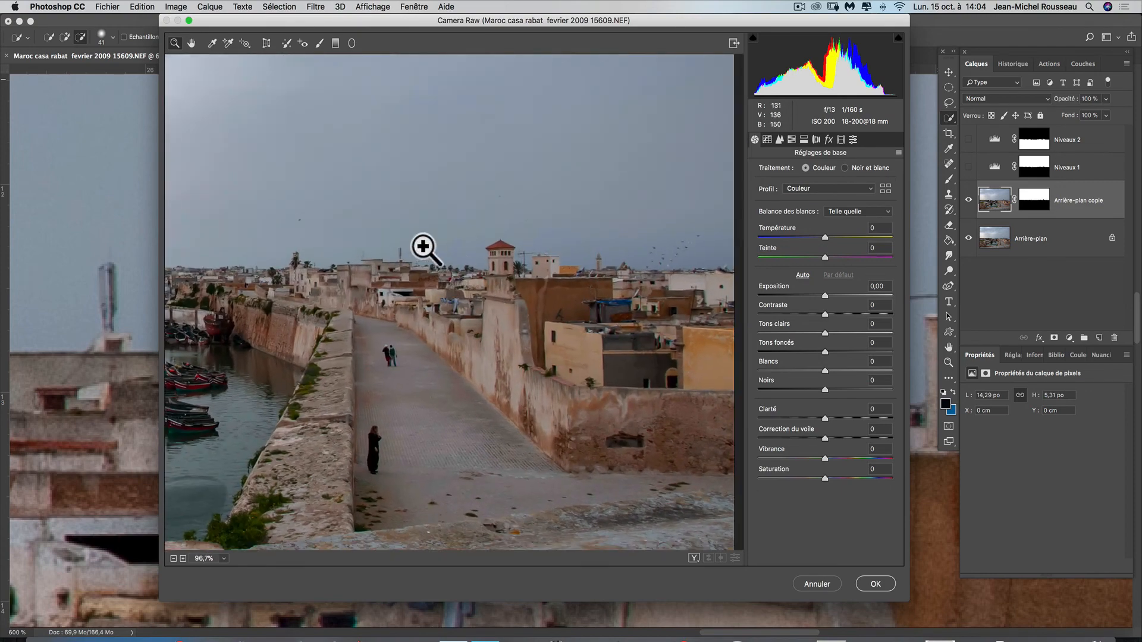
{"action": "left_click", "coordinate": [459, 303]}
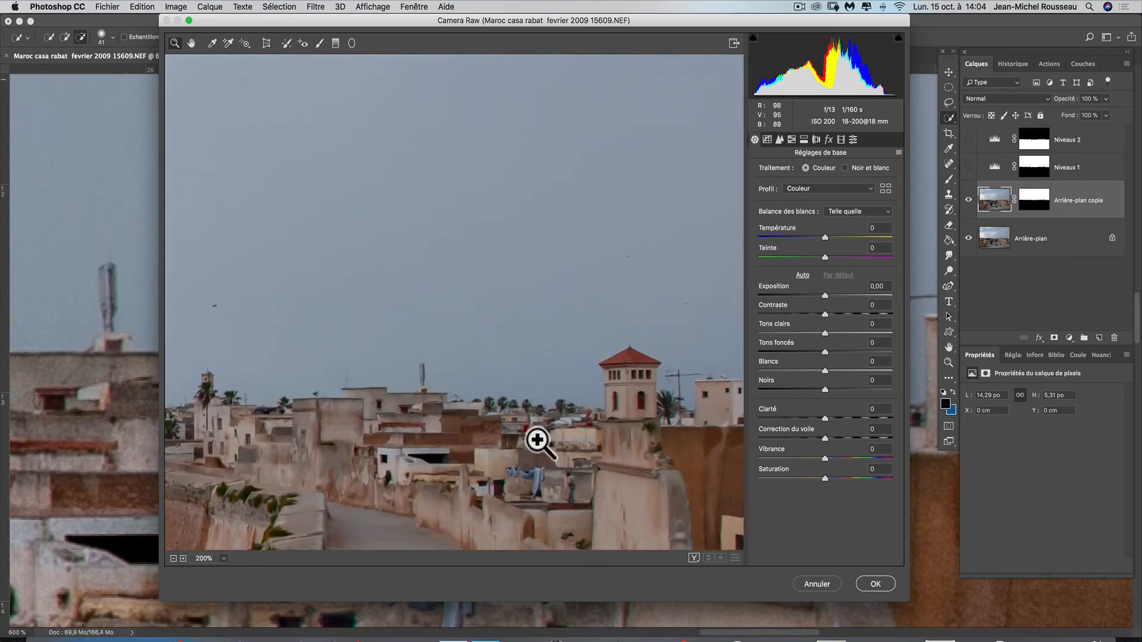
{"action": "key", "text": "super+minus"}
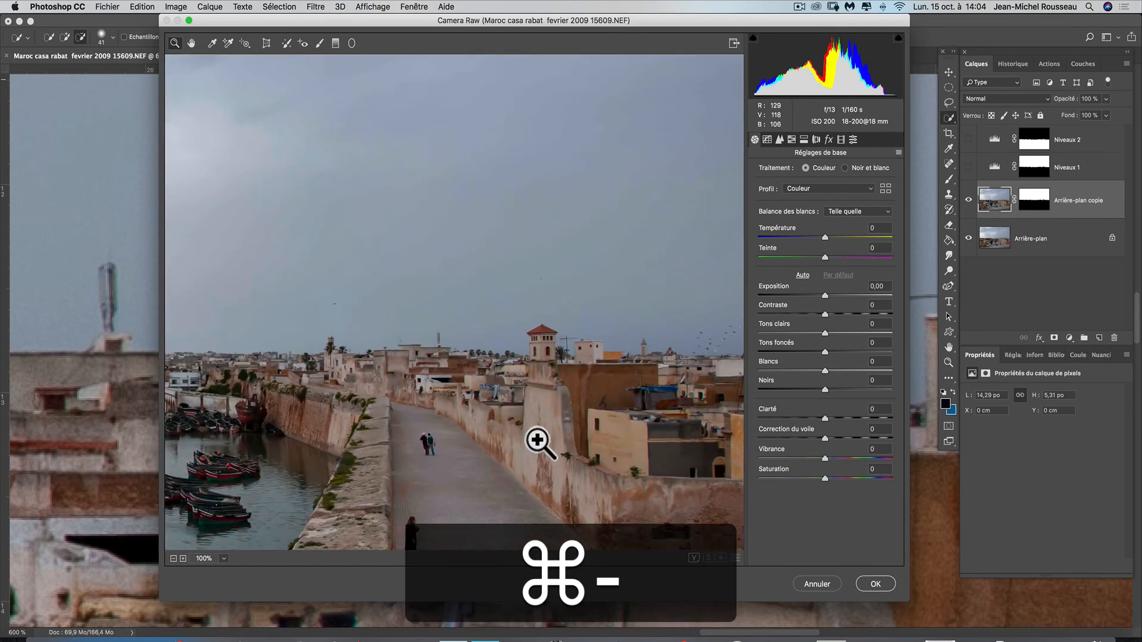
{"action": "key", "text": "super+plus"}
{"action": "key", "text": "super+plus"}
{"action": "key", "text": "super+plus"}
{"action": "key", "text": "super+plus"}
{"action": "key", "text": "super+plus"}
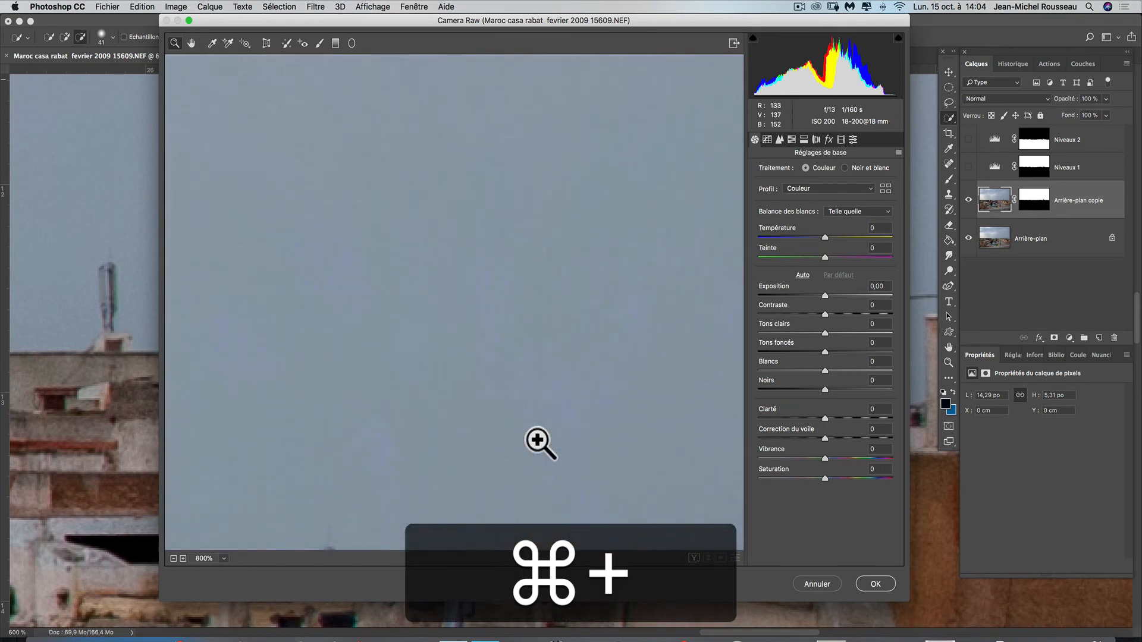
{"action": "key", "text": "space"}
{"action": "left_click_drag", "start_coordinate": [541, 433], "coordinate": [502, 280]}
{"action": "left_click_drag", "start_coordinate": [547, 434], "coordinate": [505, 352]}
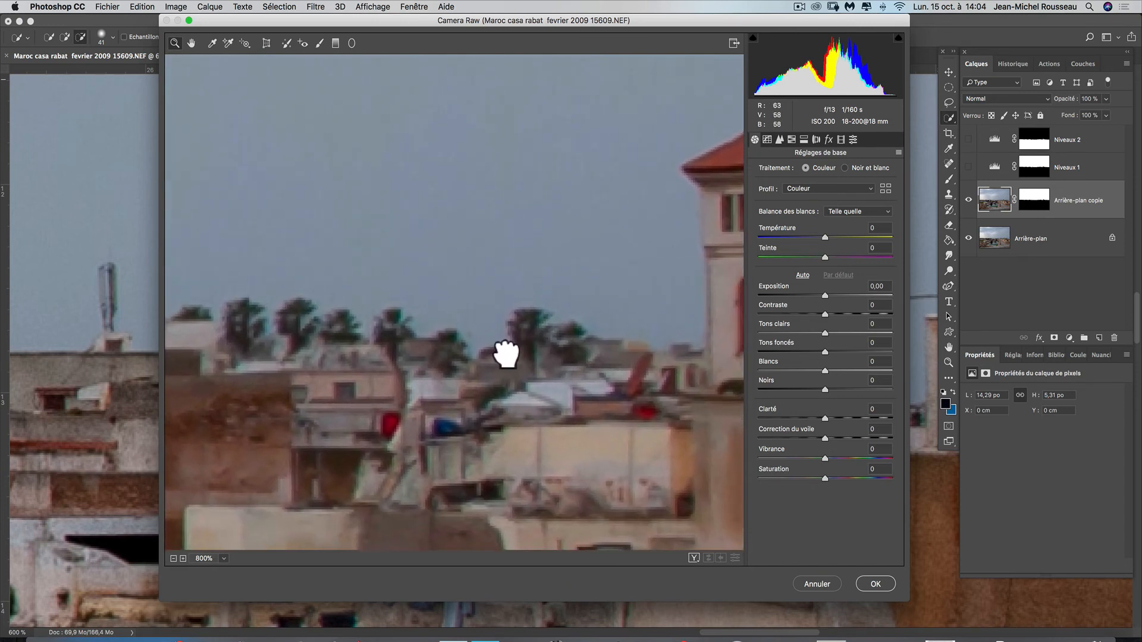
{"action": "left_click", "coordinate": [779, 139]}
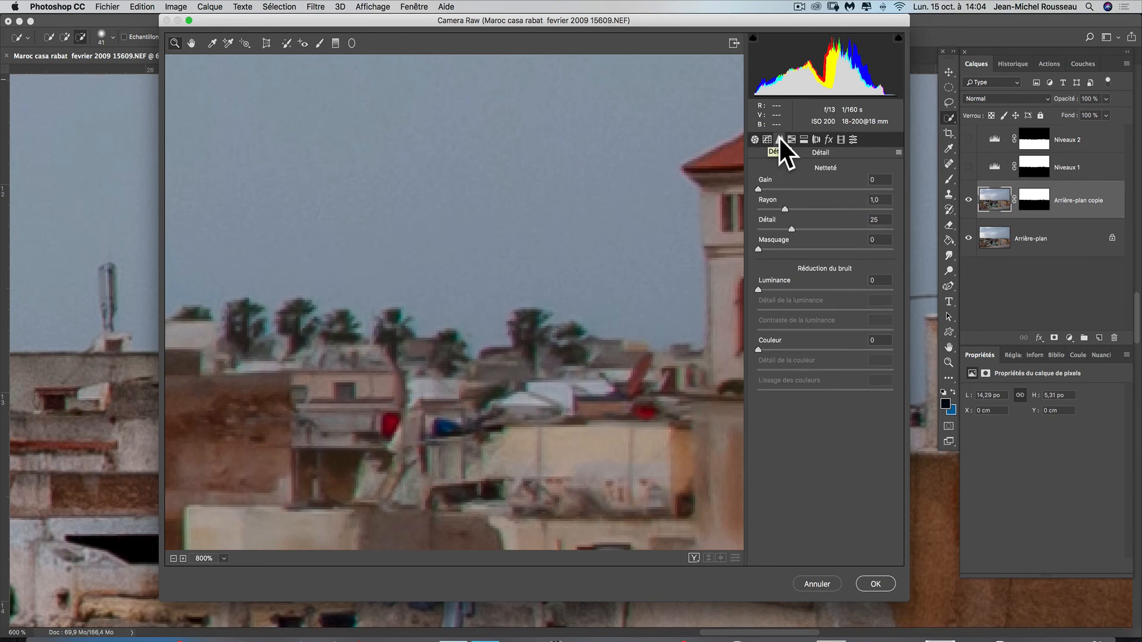
{"action": "key", "text": "super+plus"}
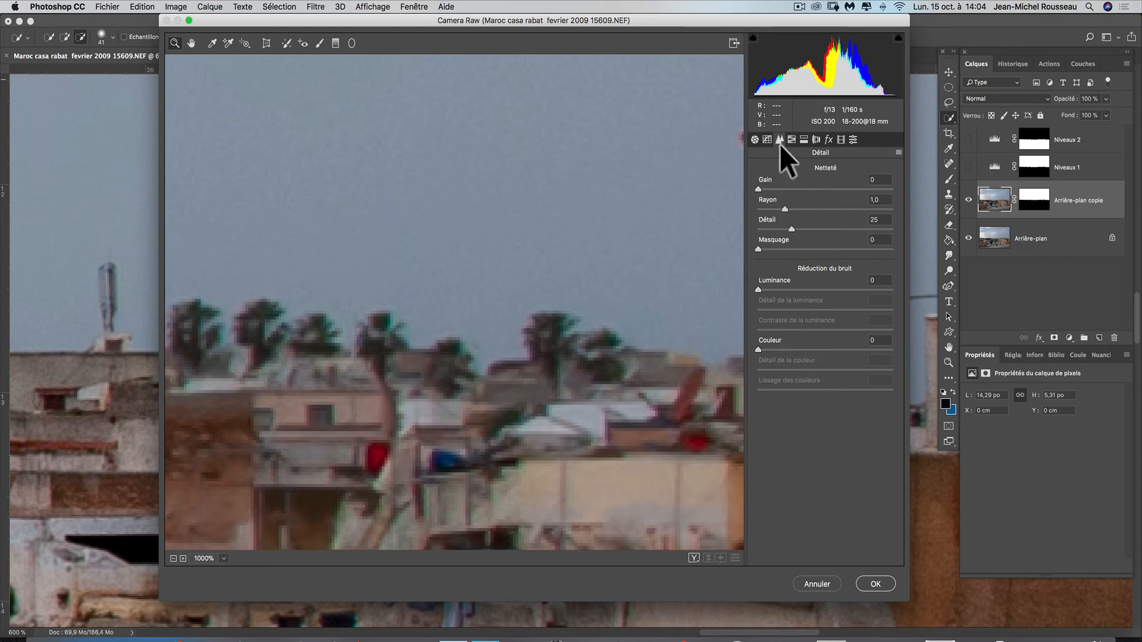
{"action": "left_click", "coordinate": [811, 349]}
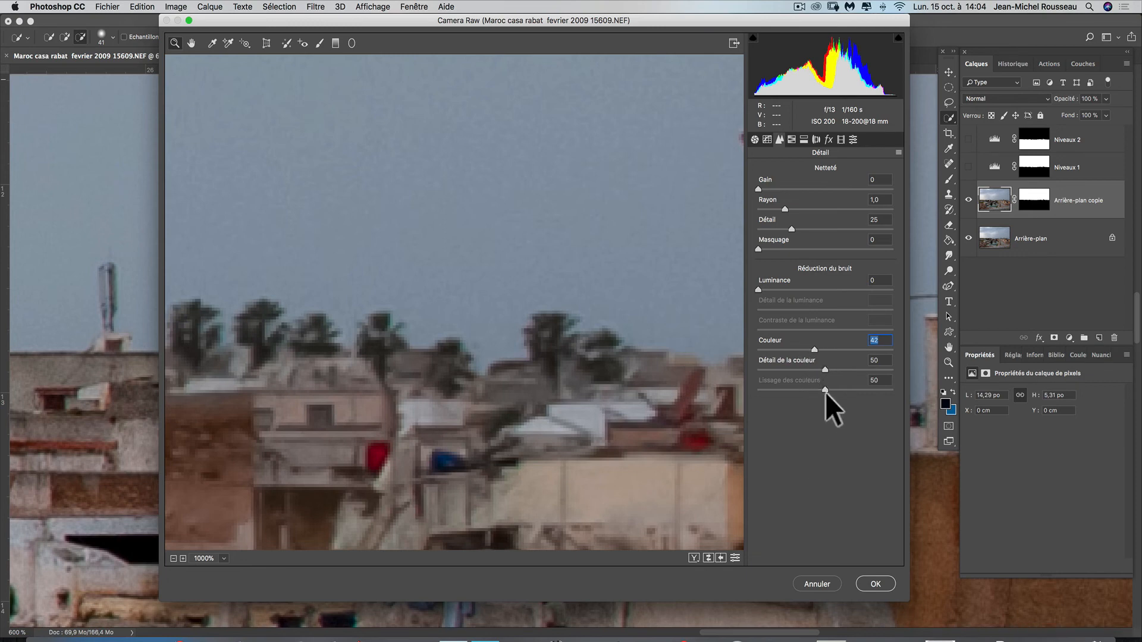
Apply the Camera Raw filter and show the Niveaux 1 and Niveaux 2 layers again
{"action": "left_click", "coordinate": [877, 584]}
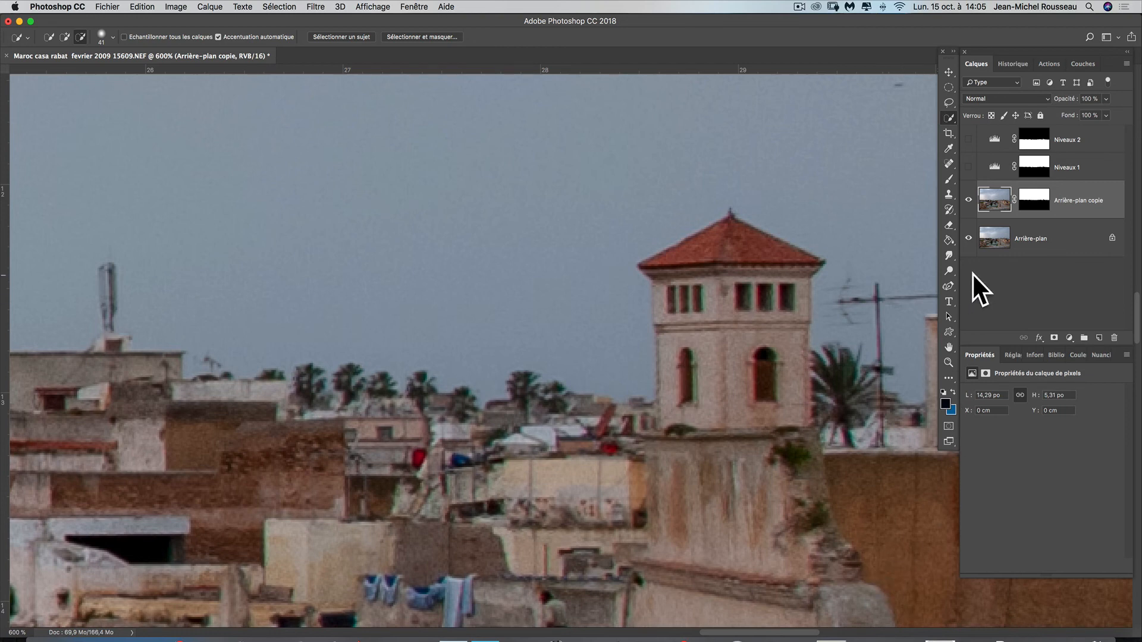
{"action": "left_click", "coordinate": [969, 168]}
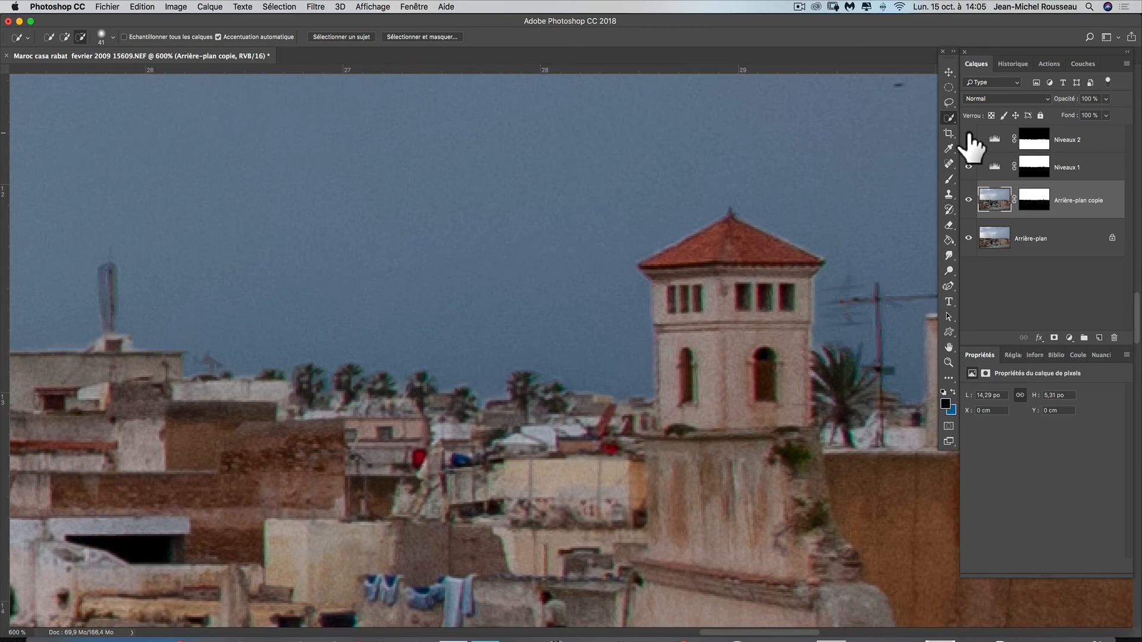
{"action": "left_click", "coordinate": [969, 140]}
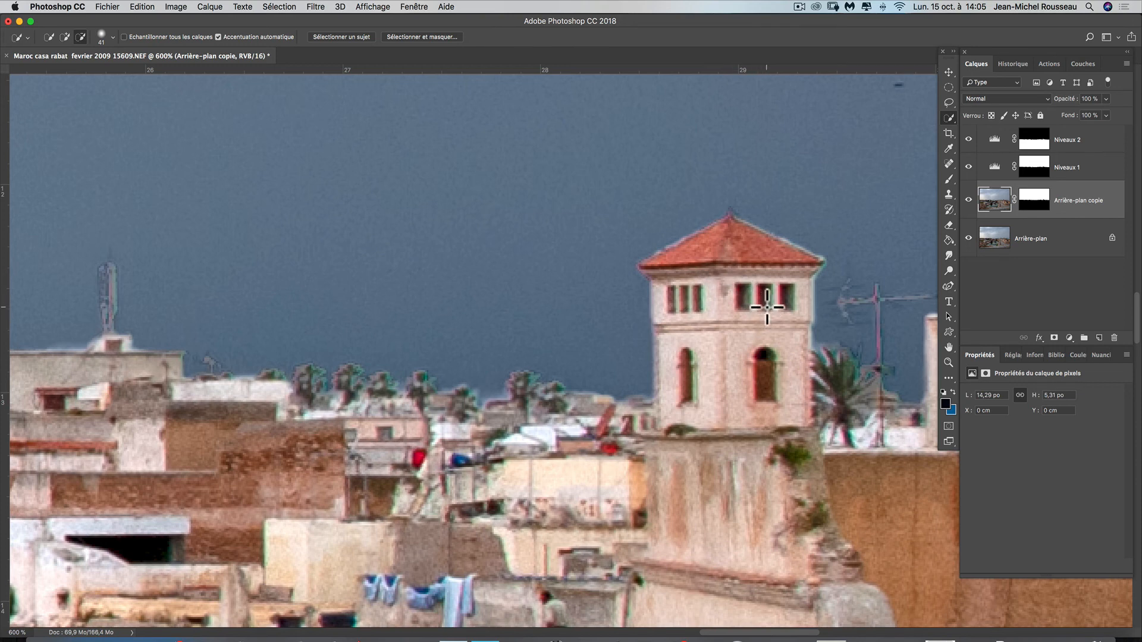
Refine the Niveaux 2 layer mask with Select and Mask, shifting its edge to -64% and outputting to the layer mask
{"action": "left_click_drag", "start_coordinate": [767, 307], "coordinate": [668, 306]}
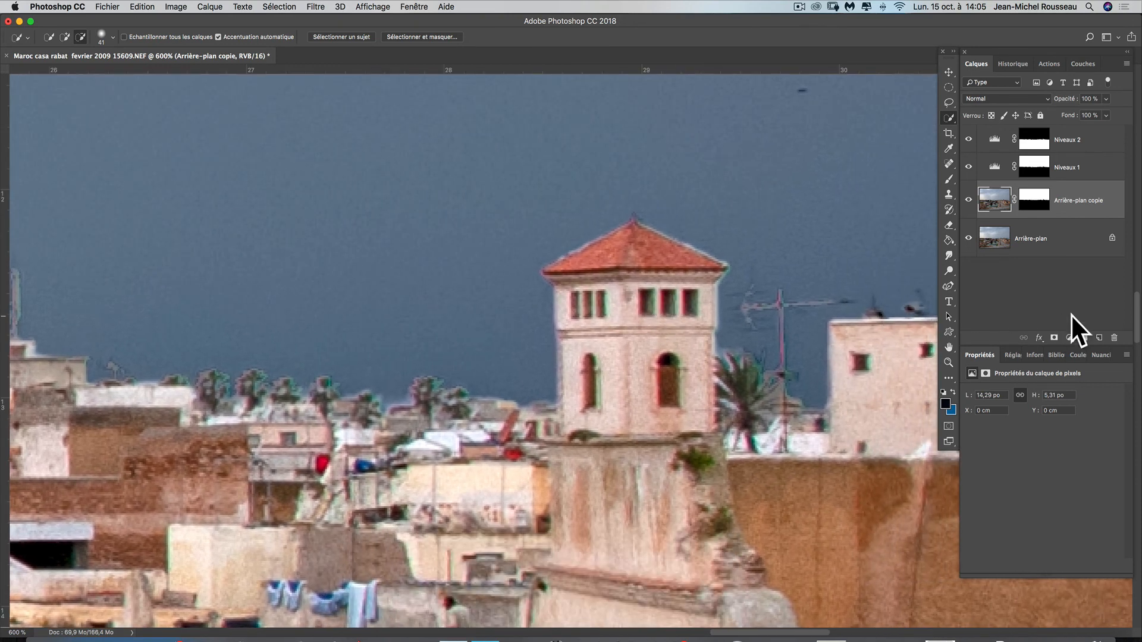
{"action": "left_click", "coordinate": [1041, 142]}
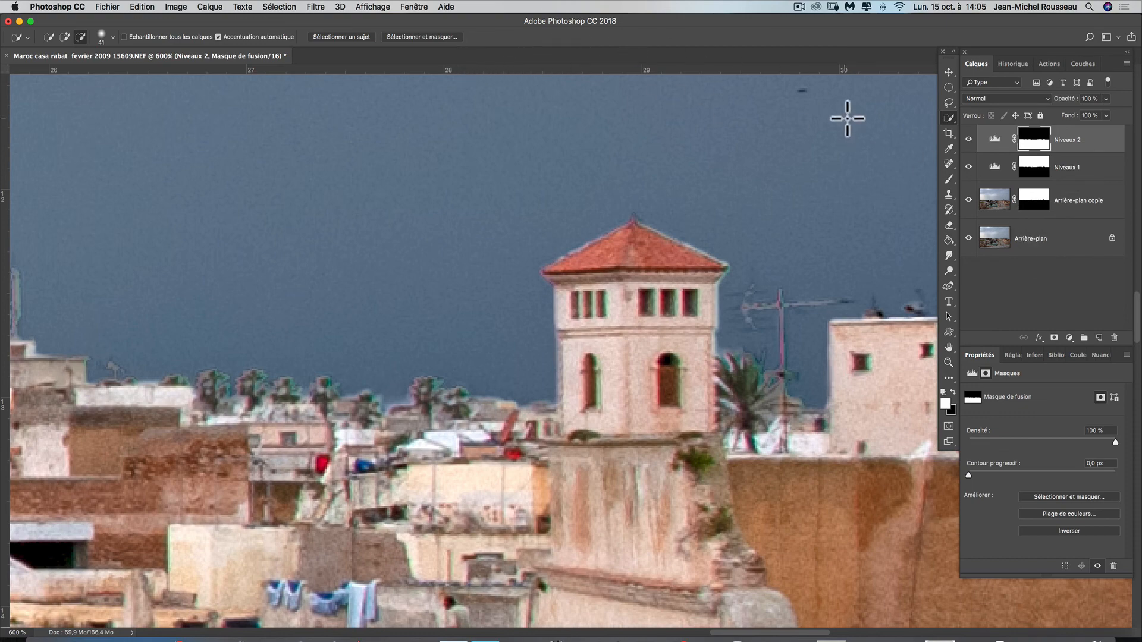
{"action": "left_click", "coordinate": [436, 37]}
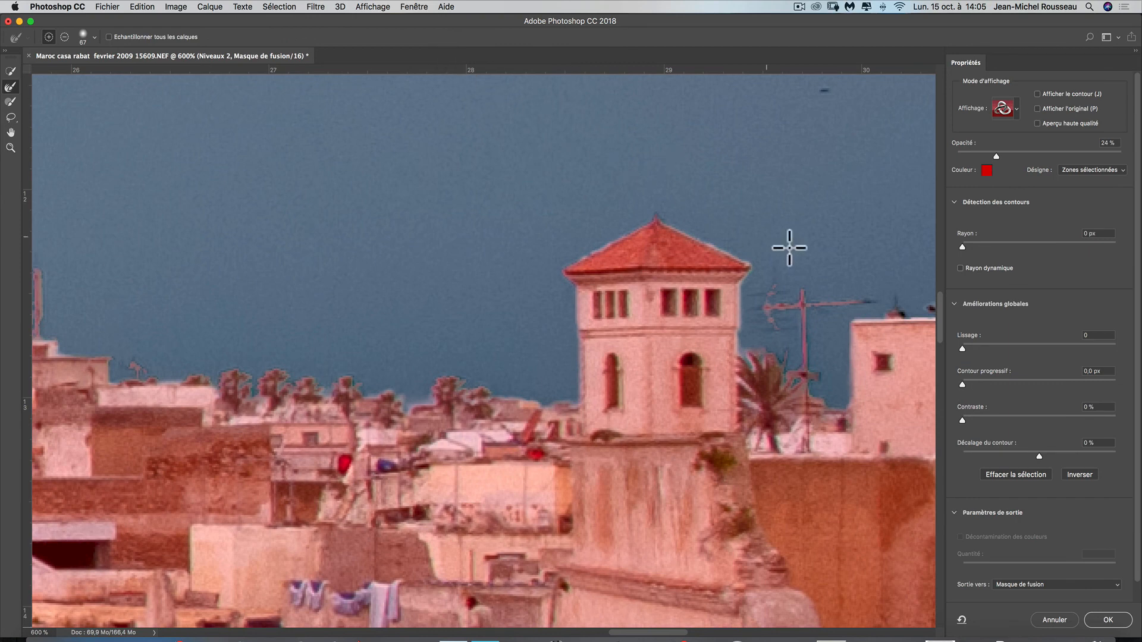
{"action": "left_click", "coordinate": [1003, 452]}
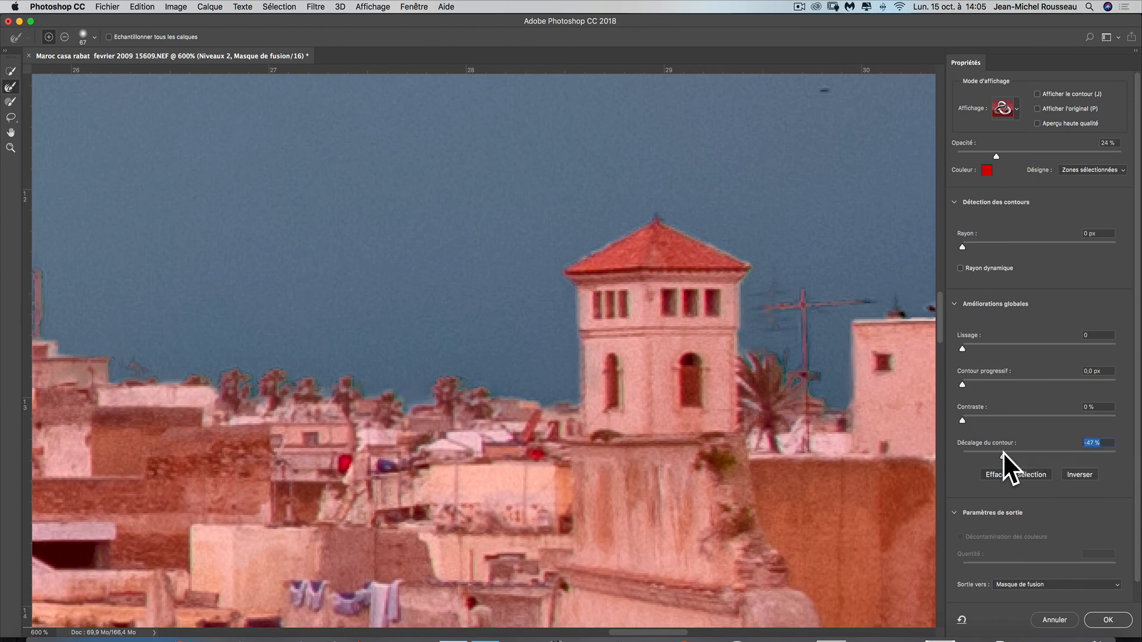
{"action": "left_click", "coordinate": [990, 451]}
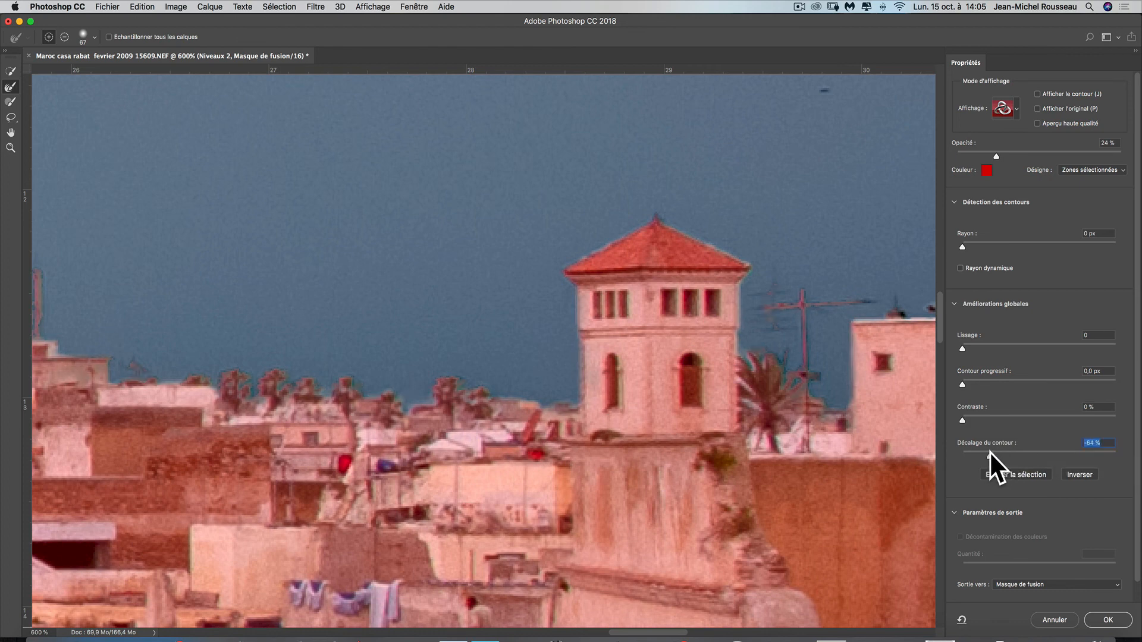
{"action": "left_click", "coordinate": [1107, 620]}
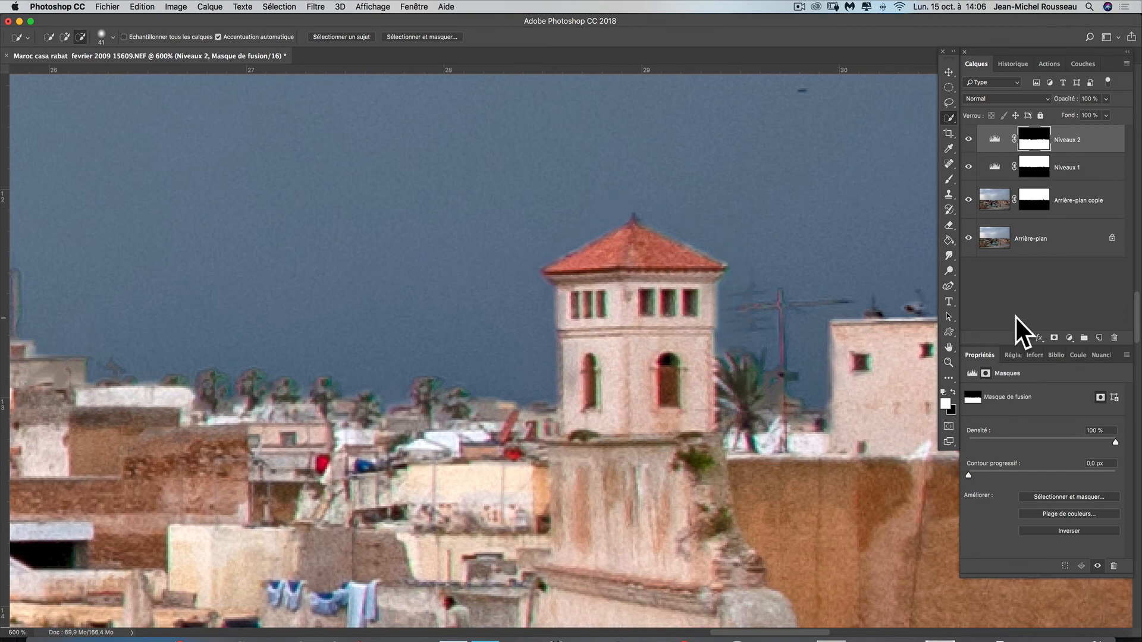
Examine the whole harbour photo at 50%, centred in the workspace
{"action": "key", "text": "super+minus"}
{"action": "key", "text": "super+minus"}
{"action": "key", "text": "super+minus"}
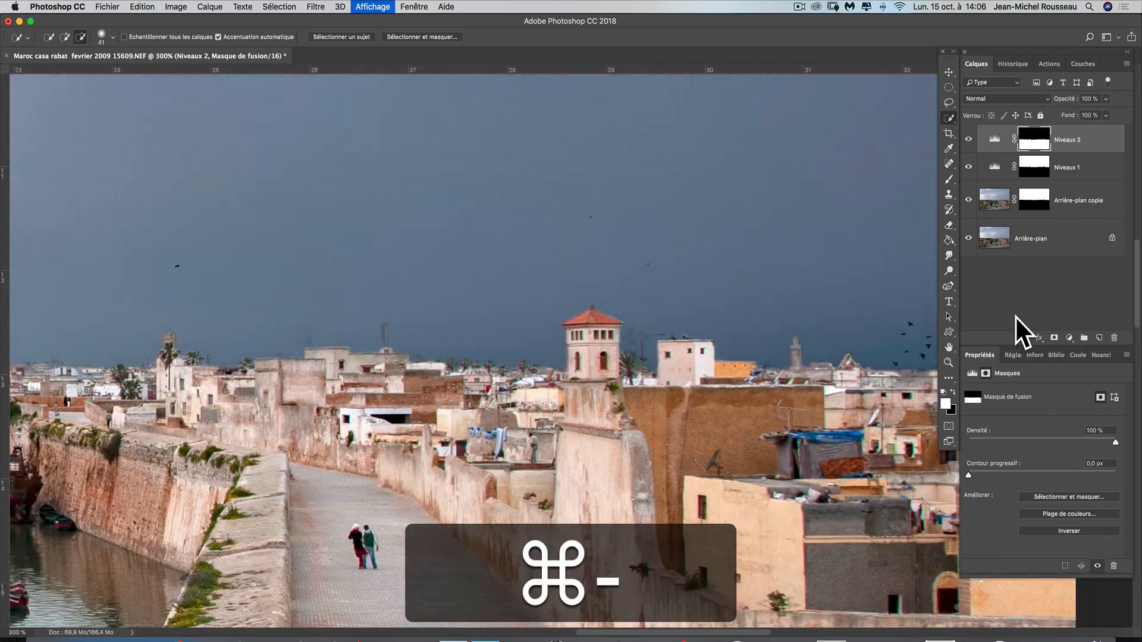
{"action": "key", "text": "super+minus"}
{"action": "key", "text": "super+minus"}
{"action": "key", "text": "super+minus"}
{"action": "key", "text": "super+minus"}
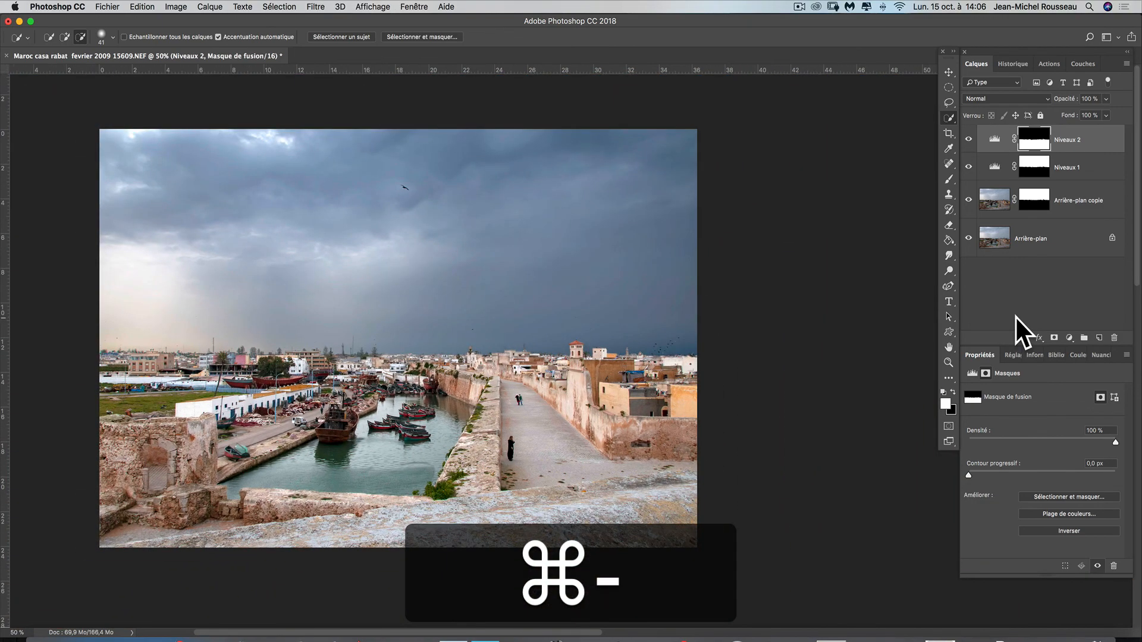
{"action": "key", "text": "space"}
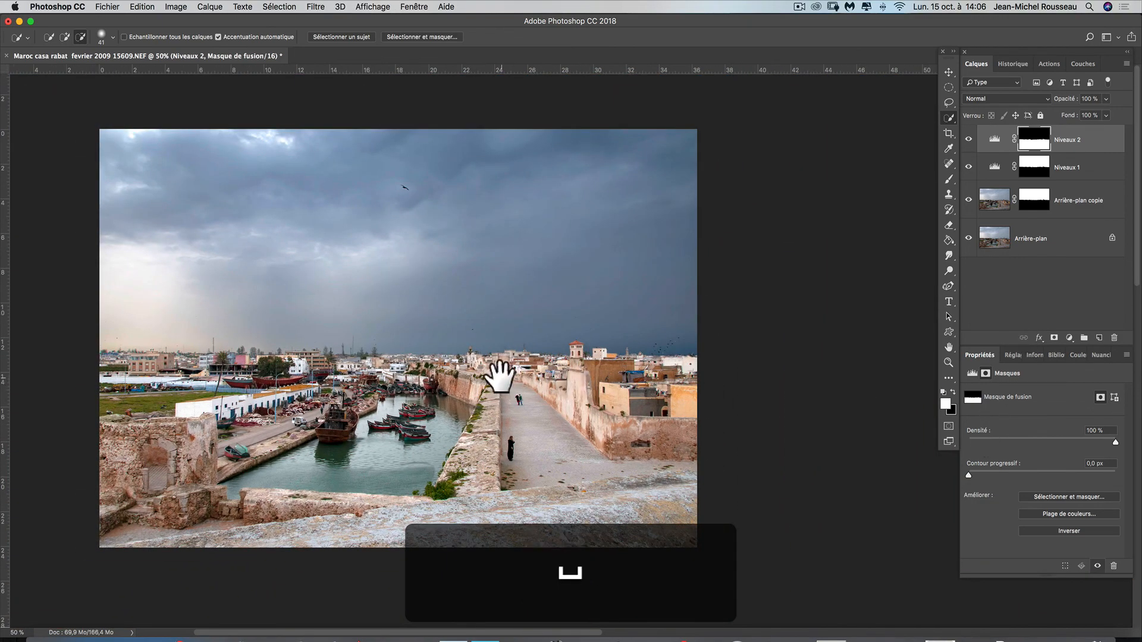
{"action": "left_click_drag", "start_coordinate": [536, 375], "coordinate": [643, 369]}
{"action": "key", "text": "super+r"}
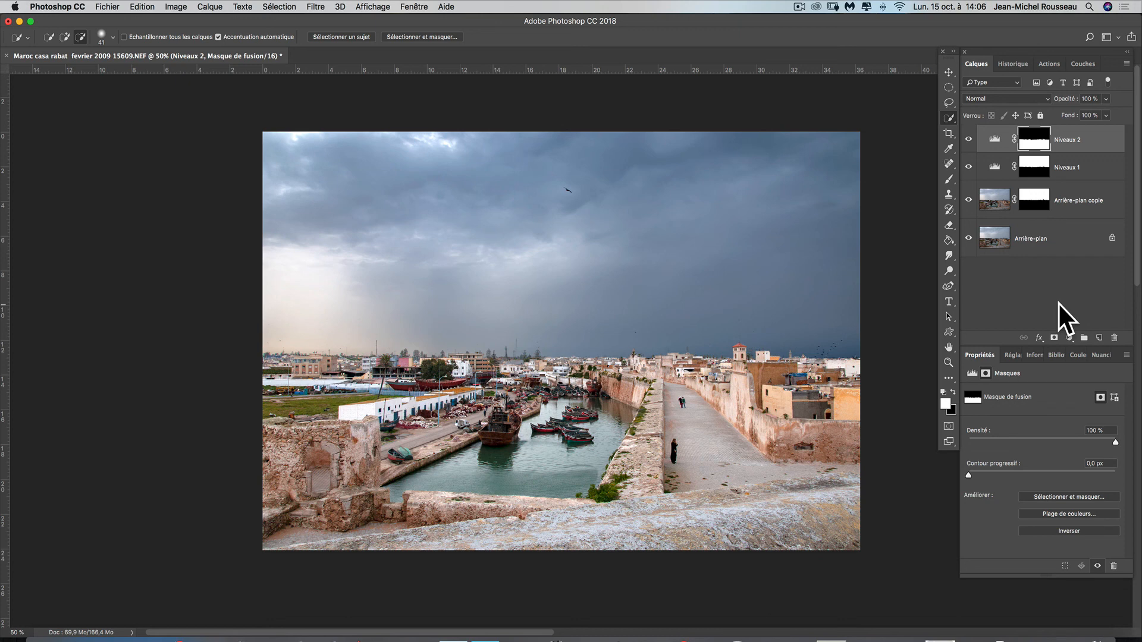
Compare the edited photo with the original Arrière-plan by repeatedly hiding and showing all the layers above it
{"action": "key", "text": "alt"}
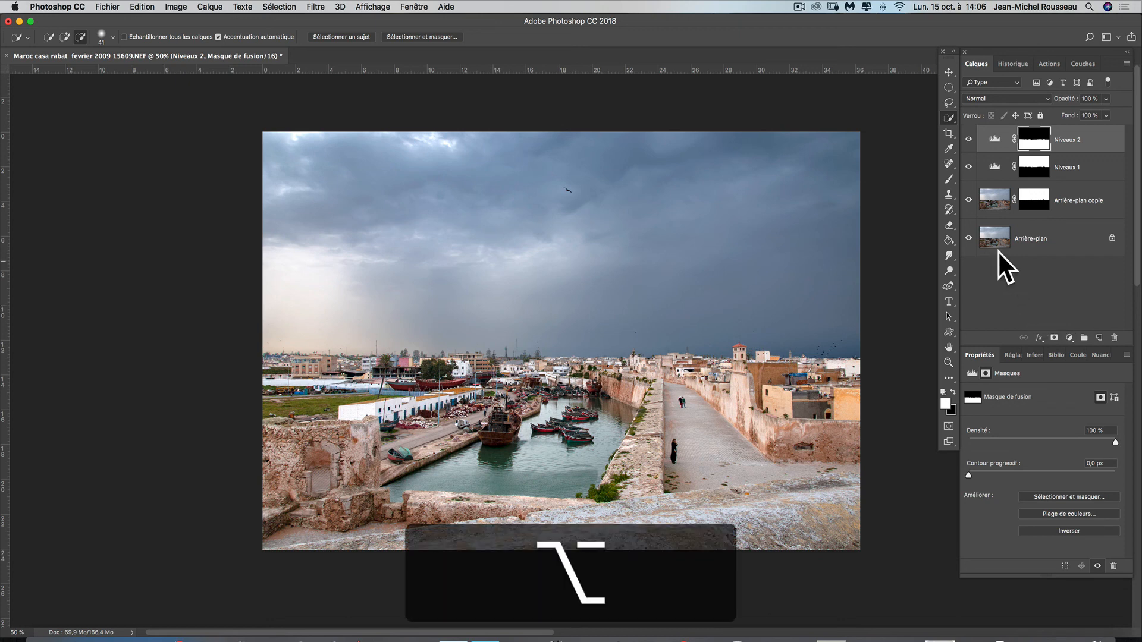
{"action": "left_click", "coordinate": [968, 238], "text": "alt"}
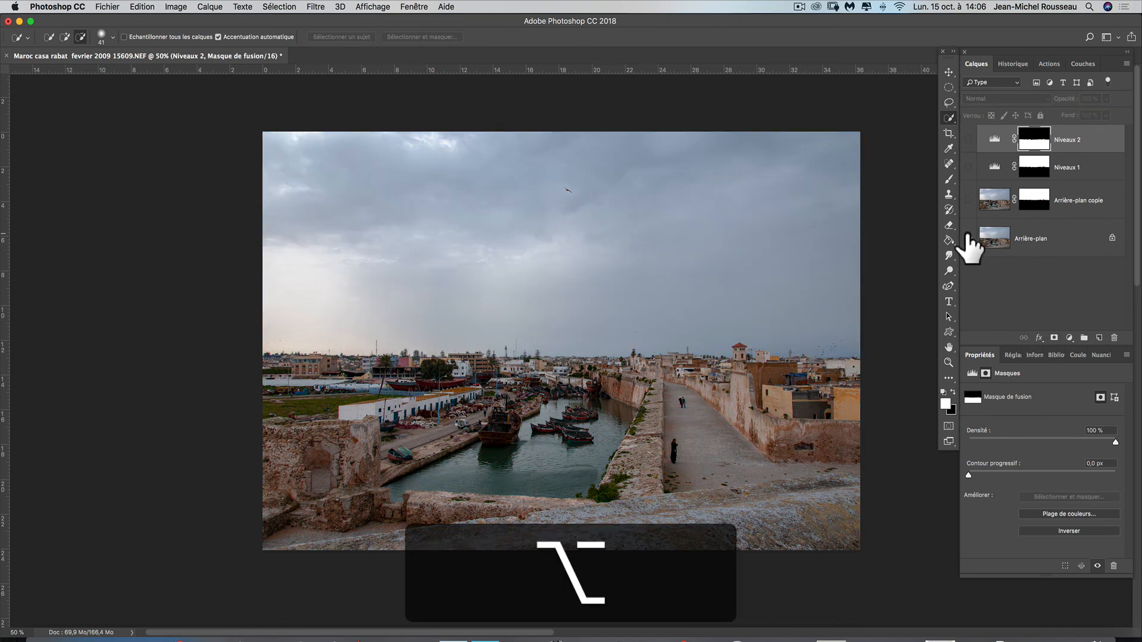
{"action": "left_click", "coordinate": [969, 238], "text": "alt"}
{"action": "left_click", "coordinate": [968, 238], "text": "alt"}
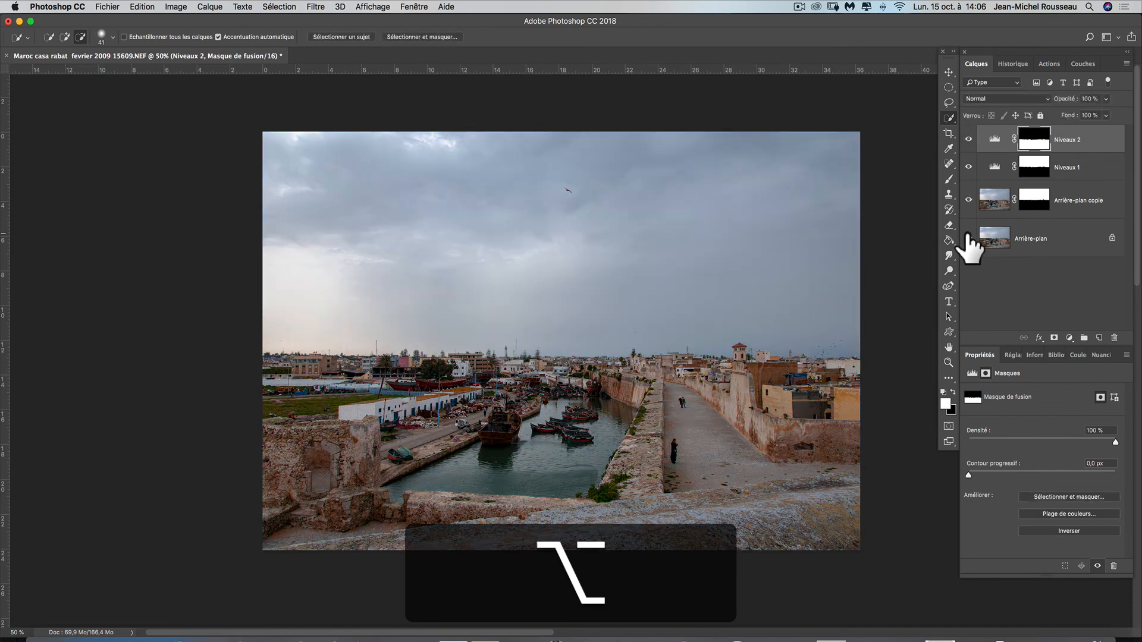
{"action": "left_click", "coordinate": [968, 237], "text": "alt"}
{"action": "left_click", "coordinate": [968, 237], "text": "alt"}
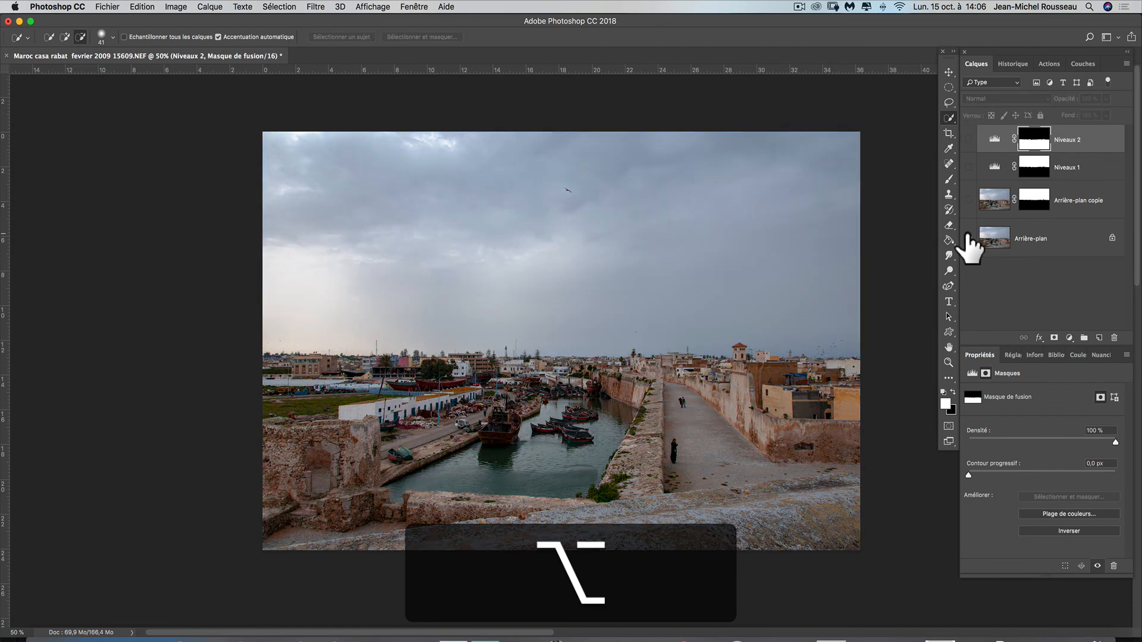
{"action": "left_click", "coordinate": [969, 238], "text": "alt"}
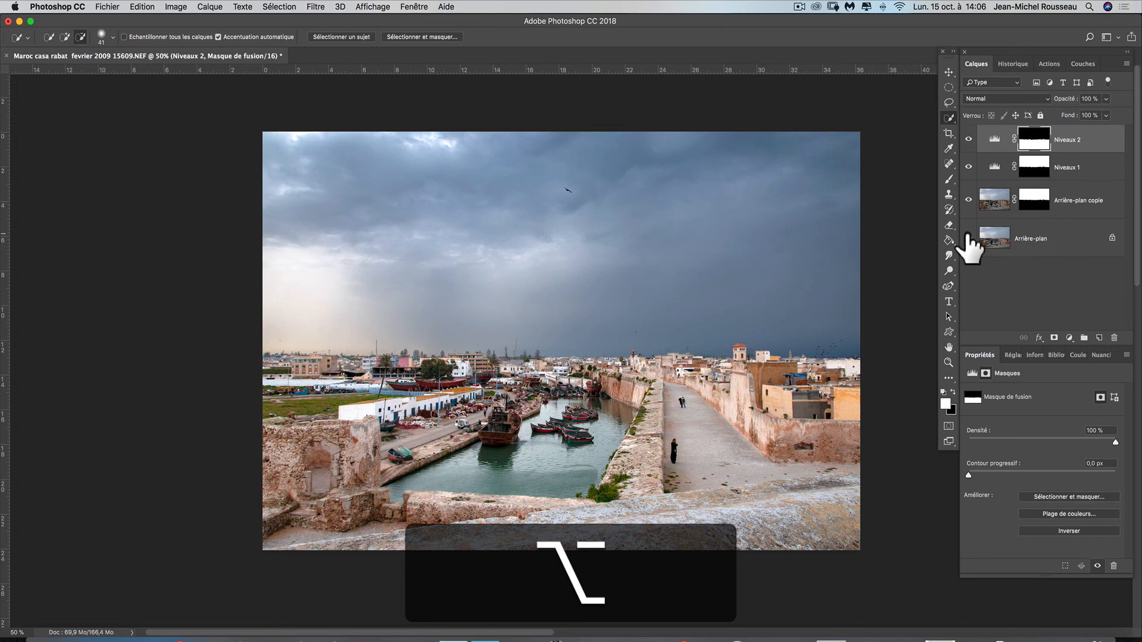
{"action": "left_click", "coordinate": [969, 237]}
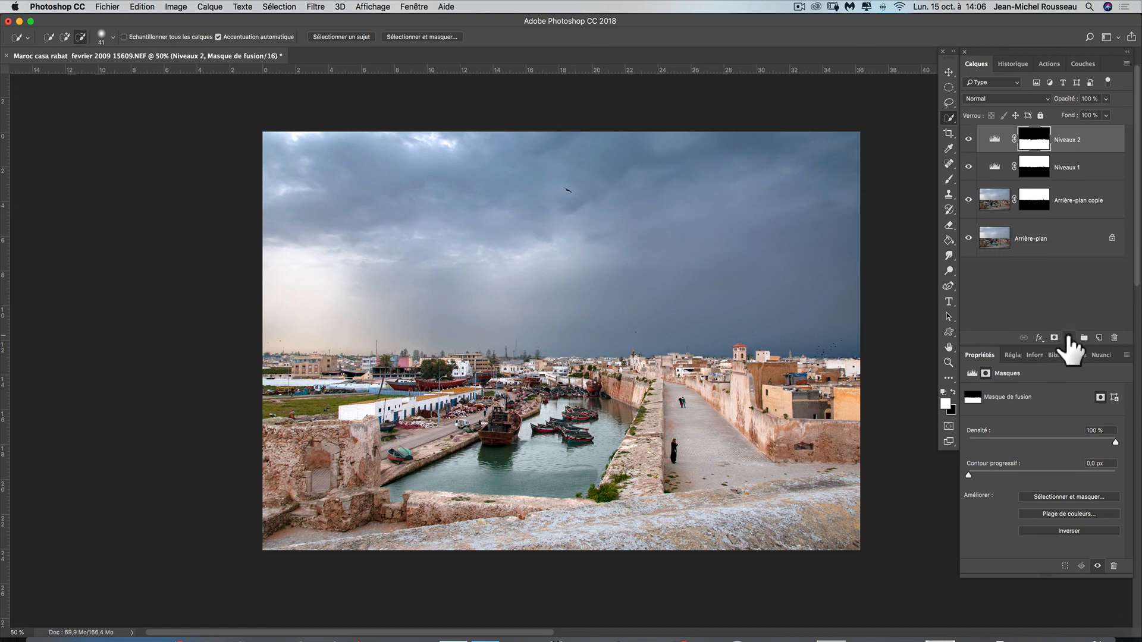
Add a Hue/Saturation adjustment layer above Niveaux 2 with saturation -20 and compare the result with the original Arrière-plan
{"action": "left_click", "coordinate": [1068, 337]}
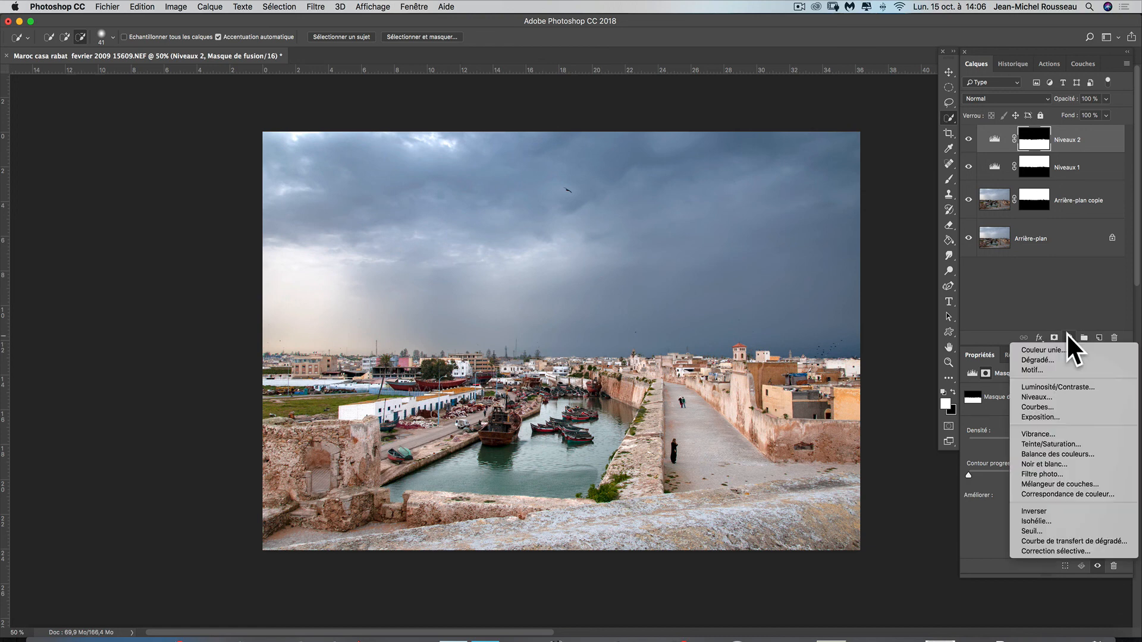
{"action": "left_click", "coordinate": [1076, 441]}
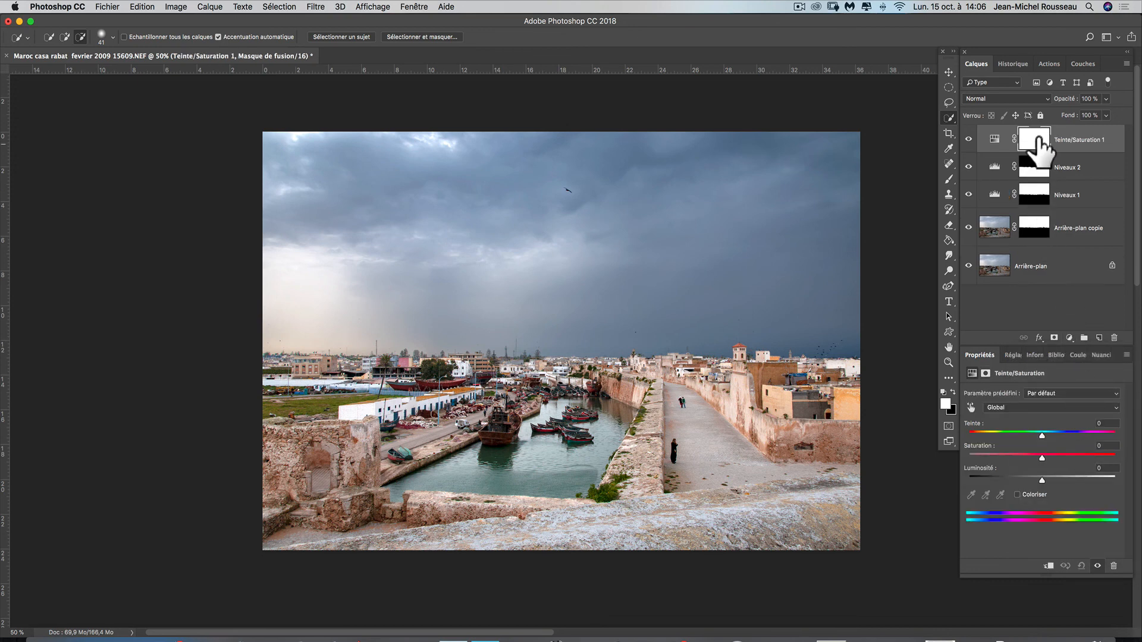
{"action": "left_click", "coordinate": [1027, 454]}
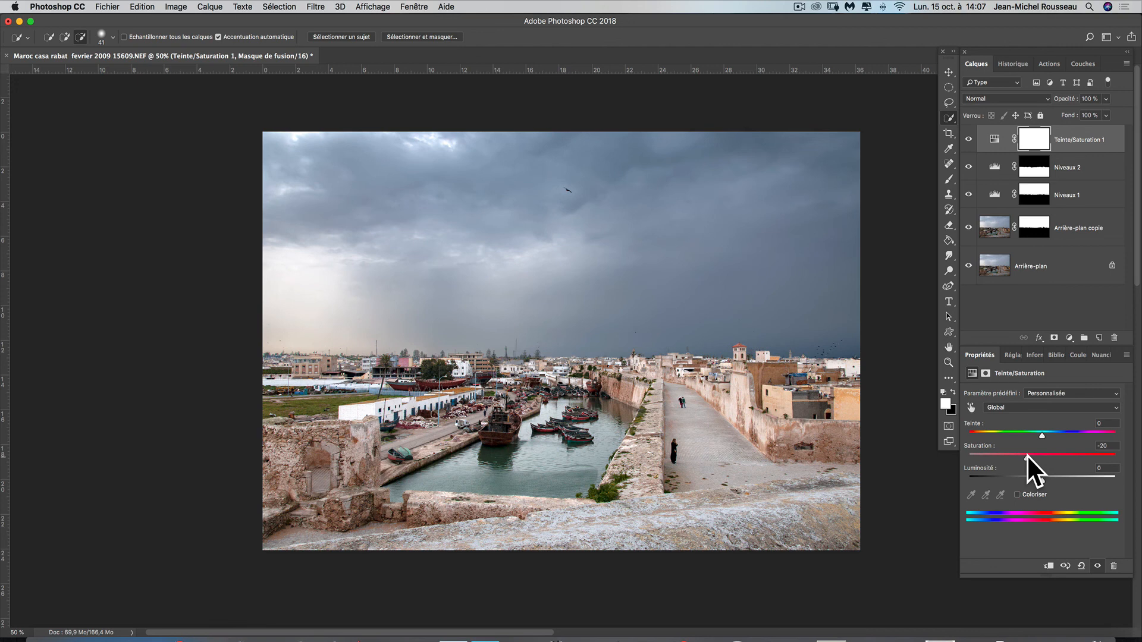
{"action": "left_click", "coordinate": [968, 266], "text": "alt"}
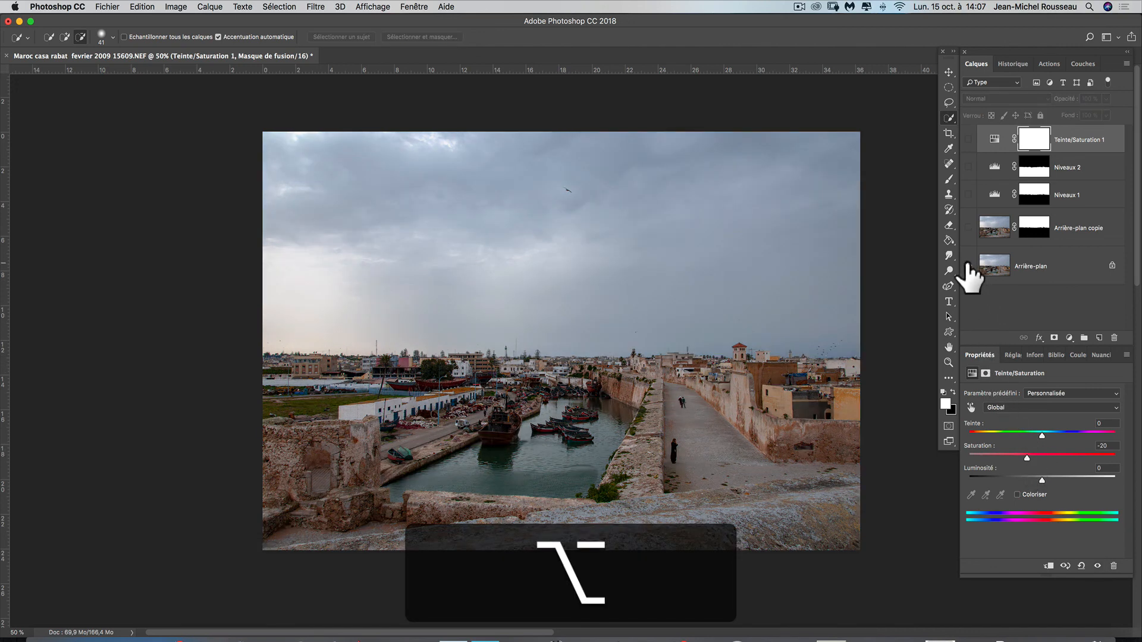
{"action": "left_click", "coordinate": [968, 266], "text": "alt"}
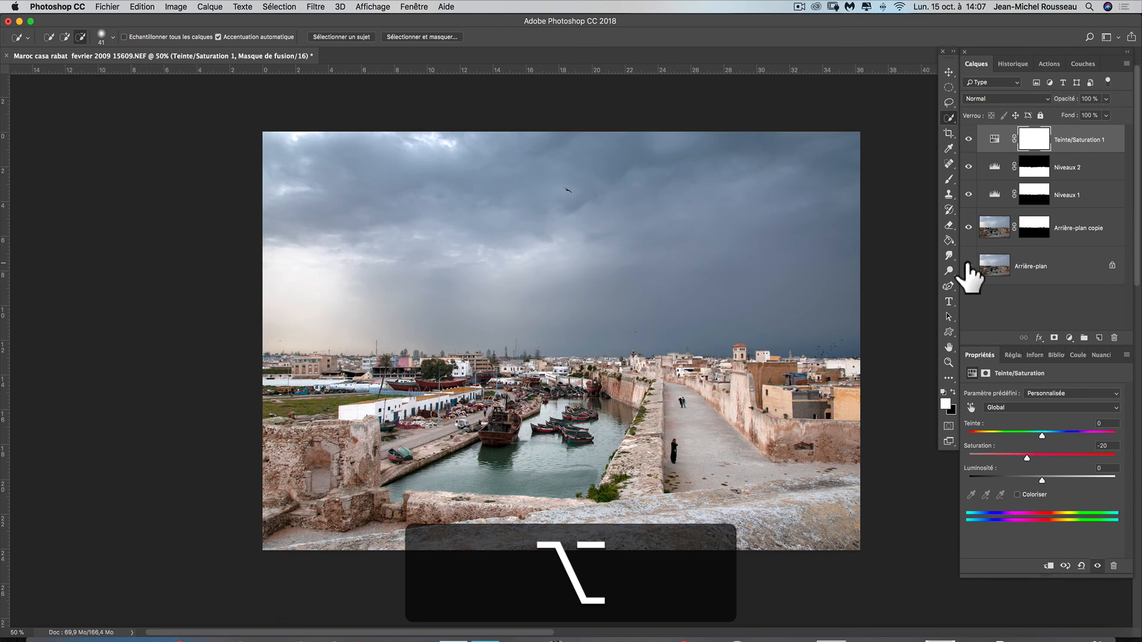